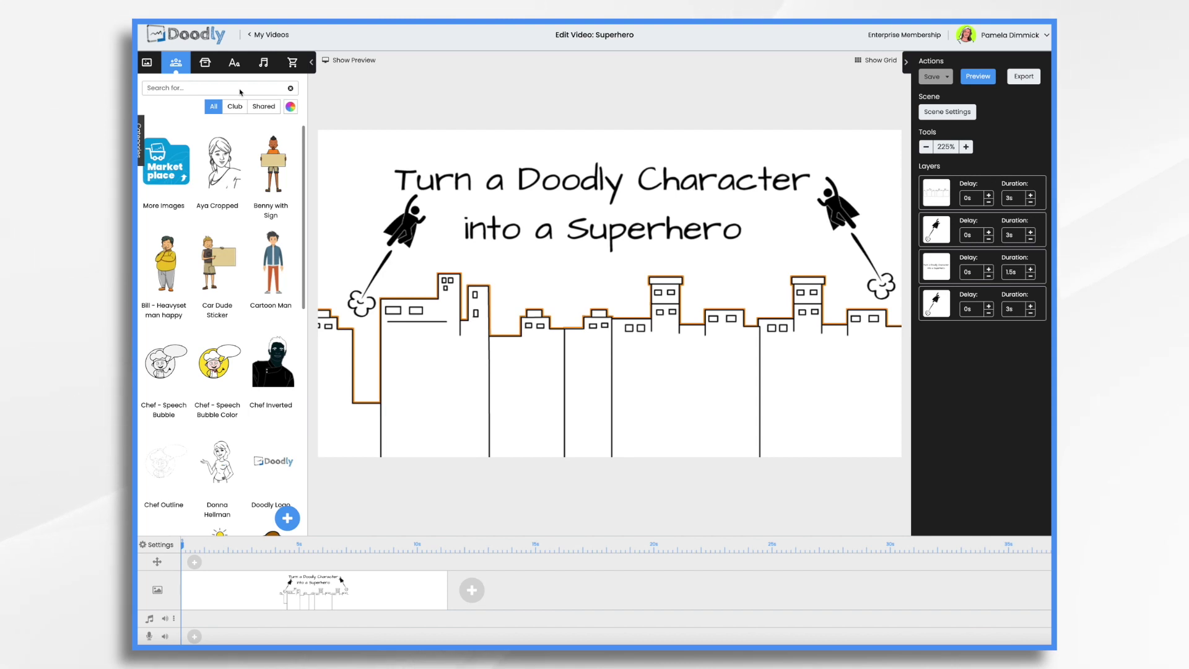
Search 'hands on hip' and place Amanda Arms On Hips, enlarged, on the left before the skyline.
{"action": "type", "text": "hands on"}
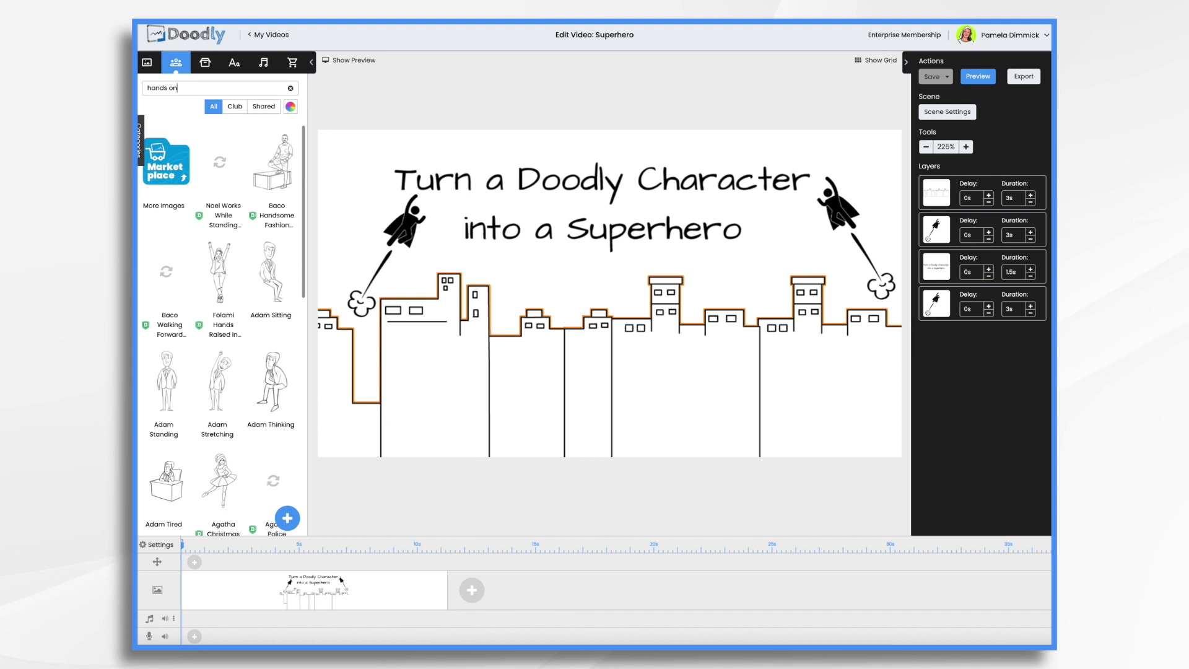
{"action": "type", "text": " hip"}
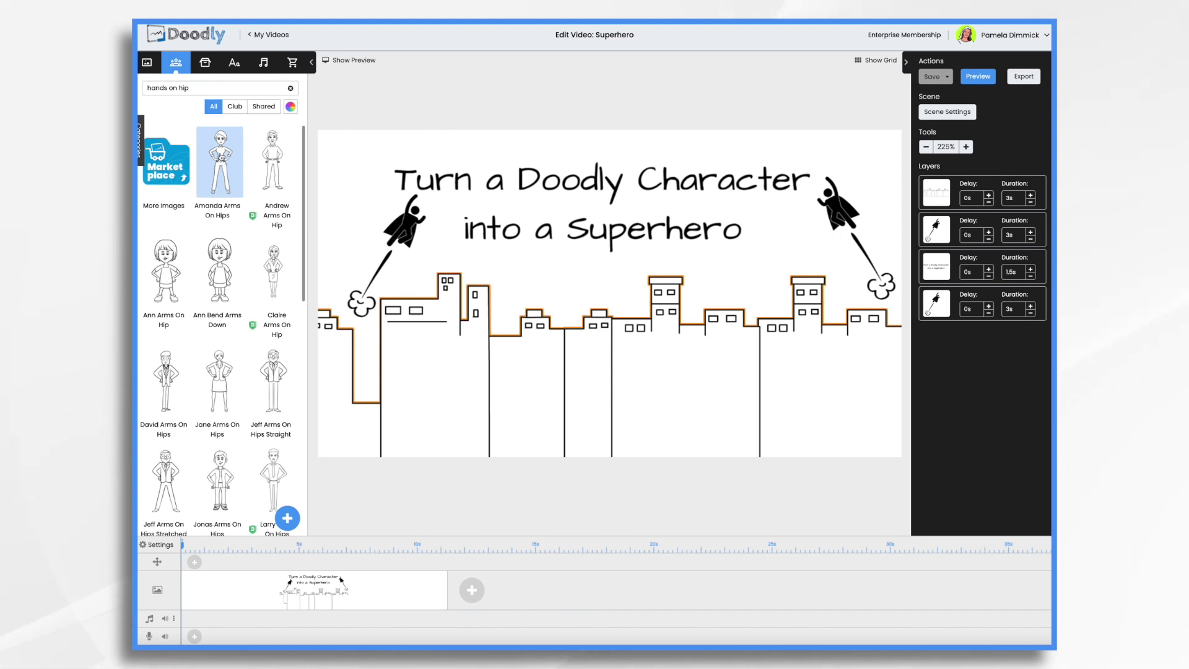
{"action": "left_click_drag", "start_coordinate": [220, 163], "coordinate": [556, 299]}
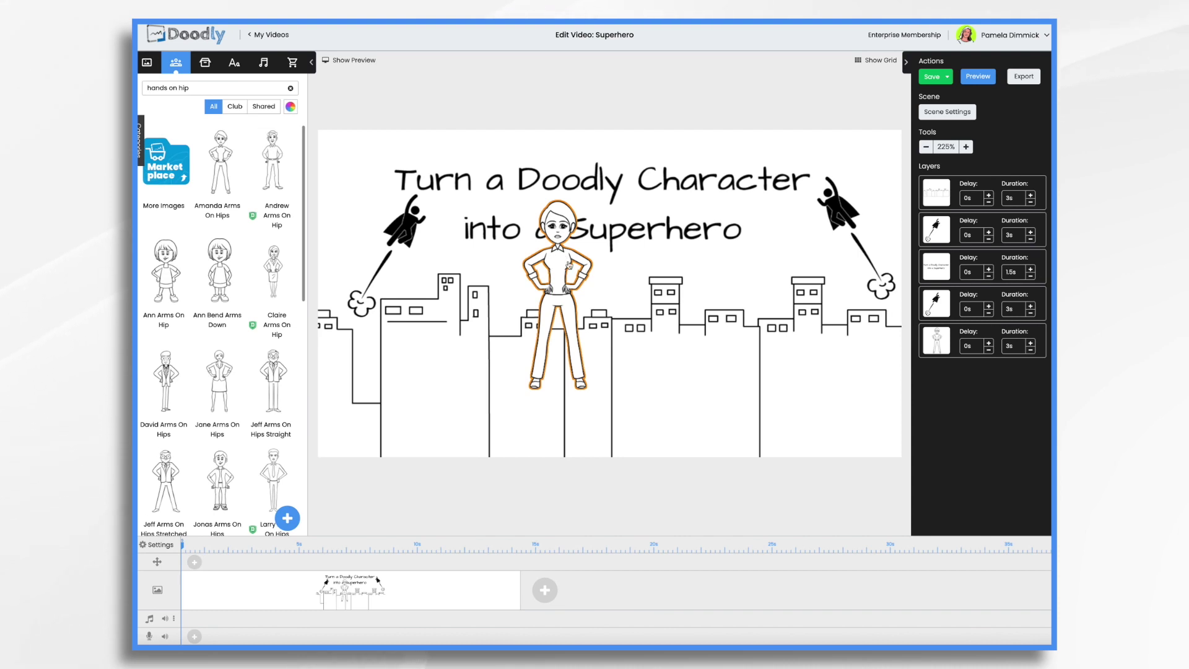
{"action": "left_click_drag", "start_coordinate": [559, 271], "coordinate": [454, 322]}
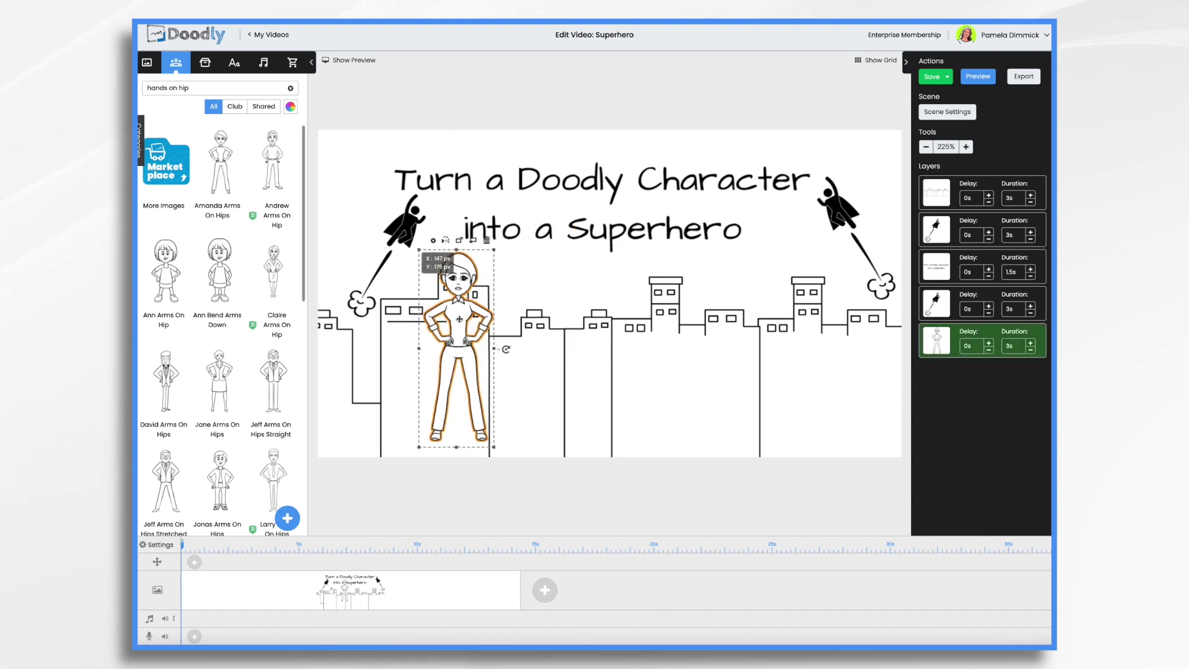
{"action": "left_click_drag", "start_coordinate": [494, 251], "coordinate": [549, 181]}
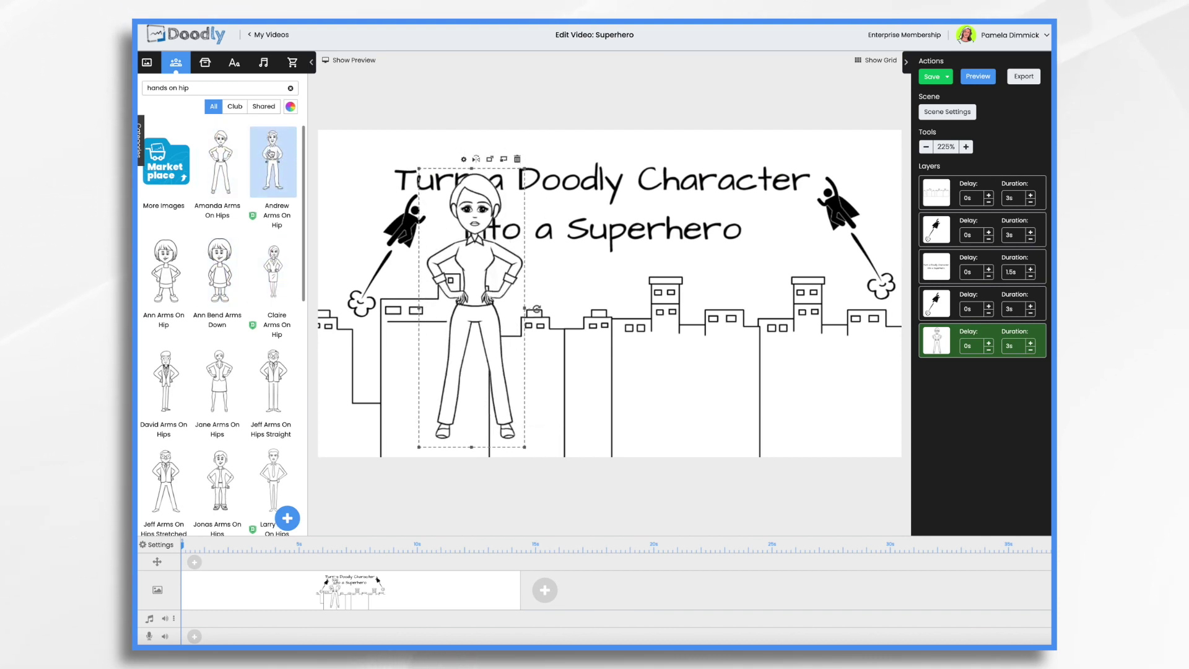
{"action": "scroll", "coordinate": [276, 204], "scroll_direction": "down", "scroll_amount": 10}
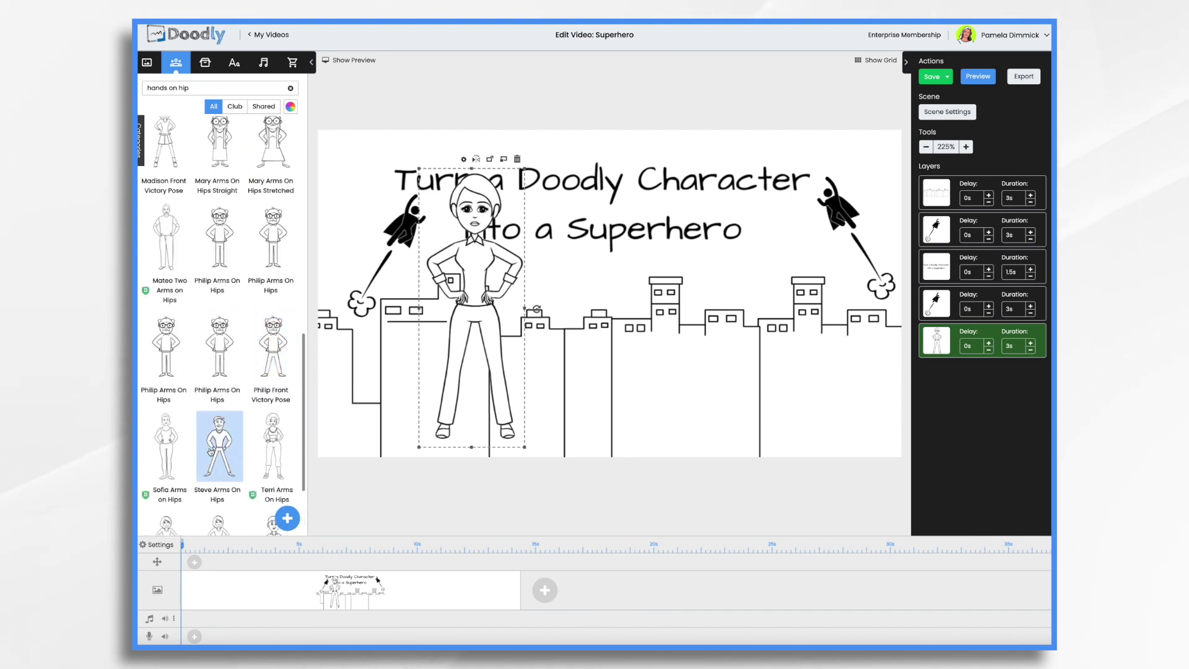
{"action": "scroll", "coordinate": [218, 444], "scroll_direction": "down", "scroll_amount": 2}
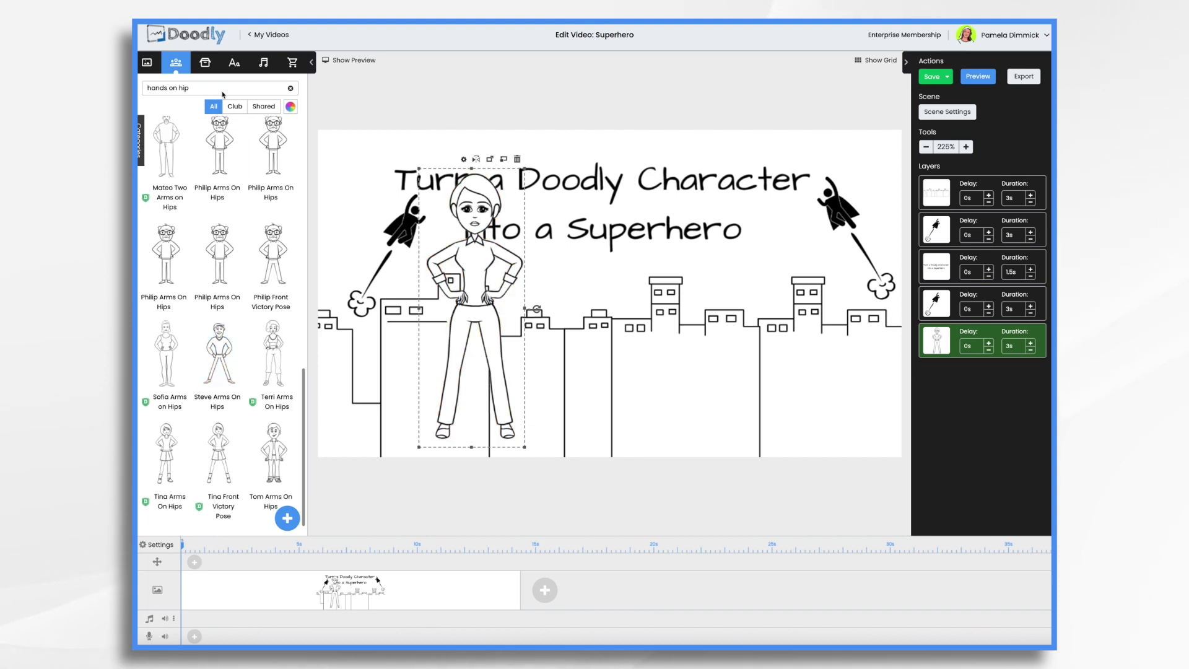
{"action": "left_click", "coordinate": [290, 89]}
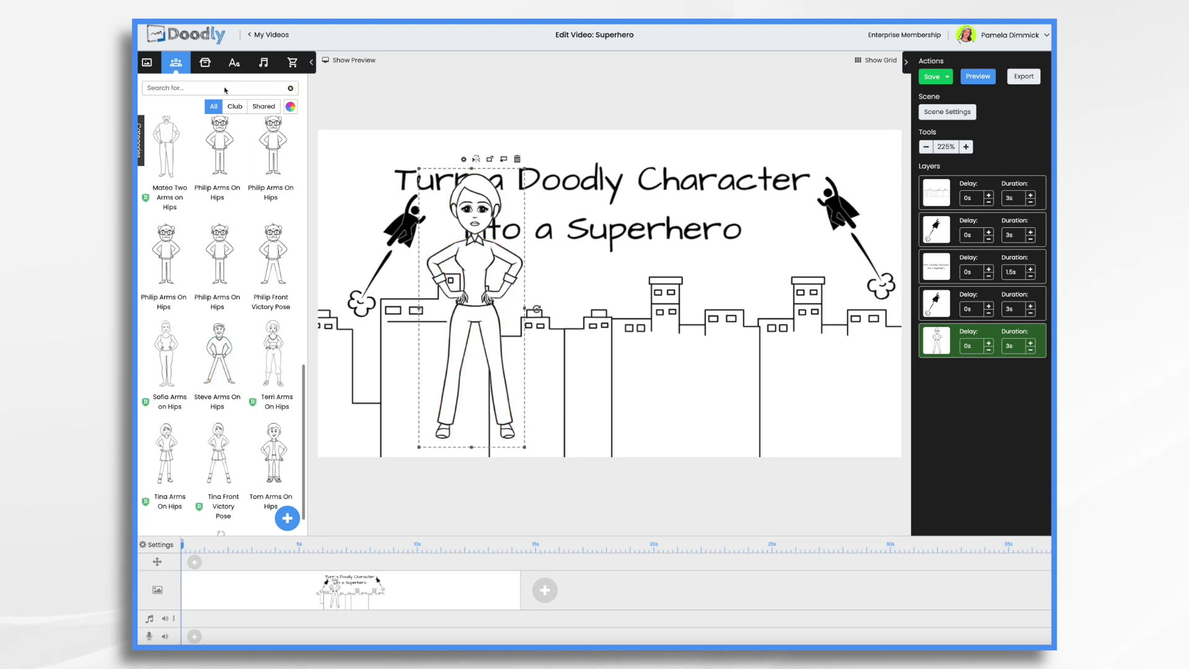
Search the characters and drag Dany Flying onto the right side of the scene.
{"action": "type", "text": "fly"}
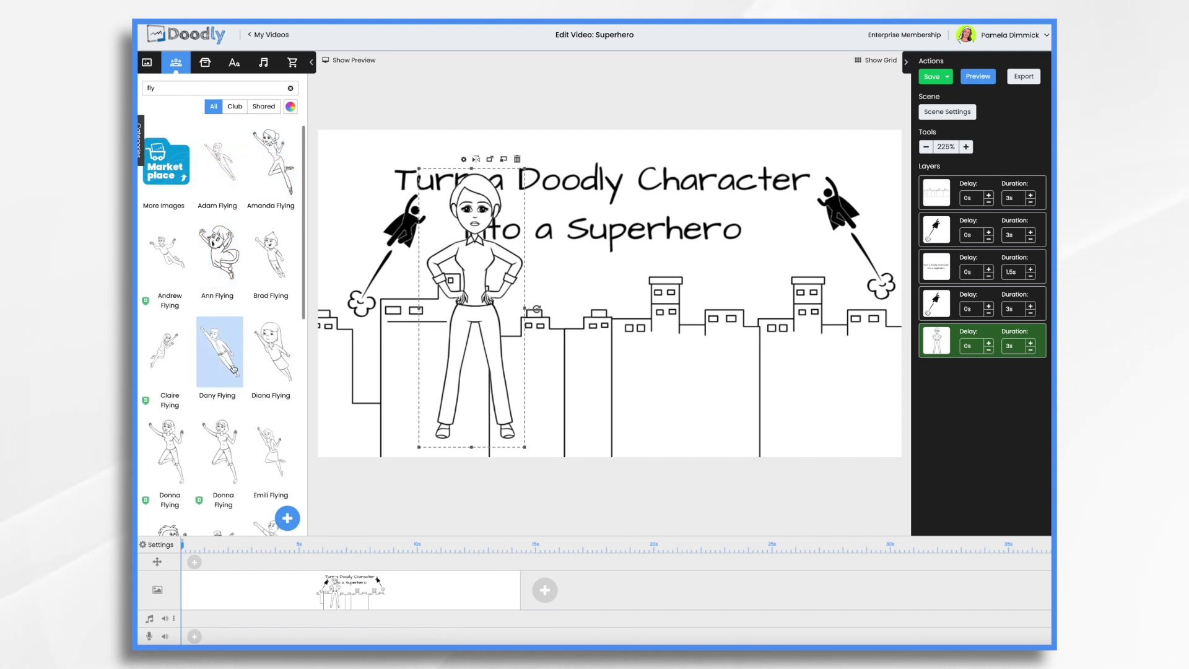
{"action": "left_click_drag", "start_coordinate": [214, 342], "coordinate": [778, 374]}
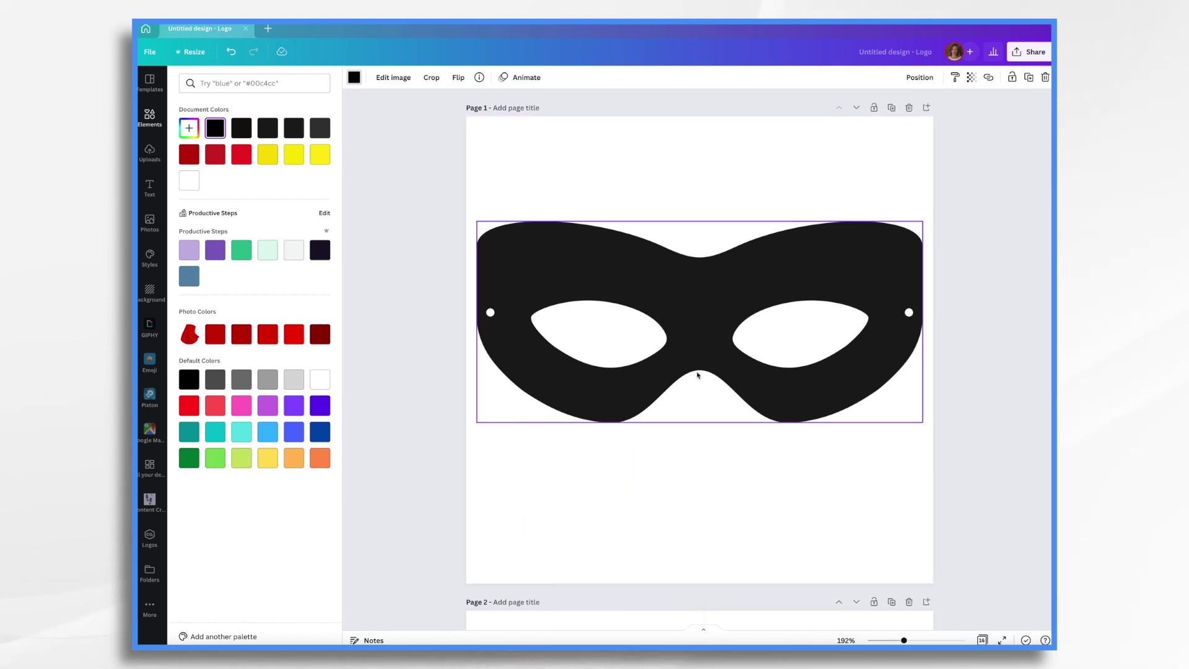
Scroll past the mask and shield pages down to Page 16's flowing red cape.
{"action": "scroll", "coordinate": [697, 375], "scroll_direction": "down", "scroll_amount": 5}
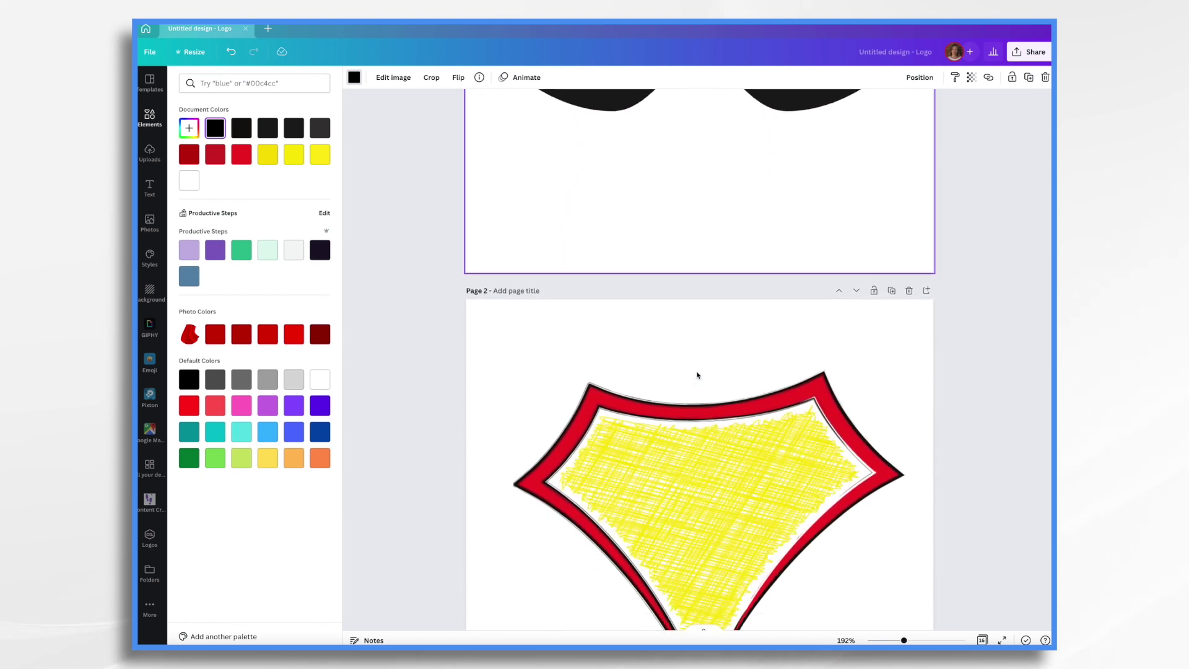
{"action": "scroll", "coordinate": [698, 376], "scroll_direction": "down", "scroll_amount": 2}
{"action": "scroll", "coordinate": [698, 376], "scroll_direction": "down", "scroll_amount": 10}
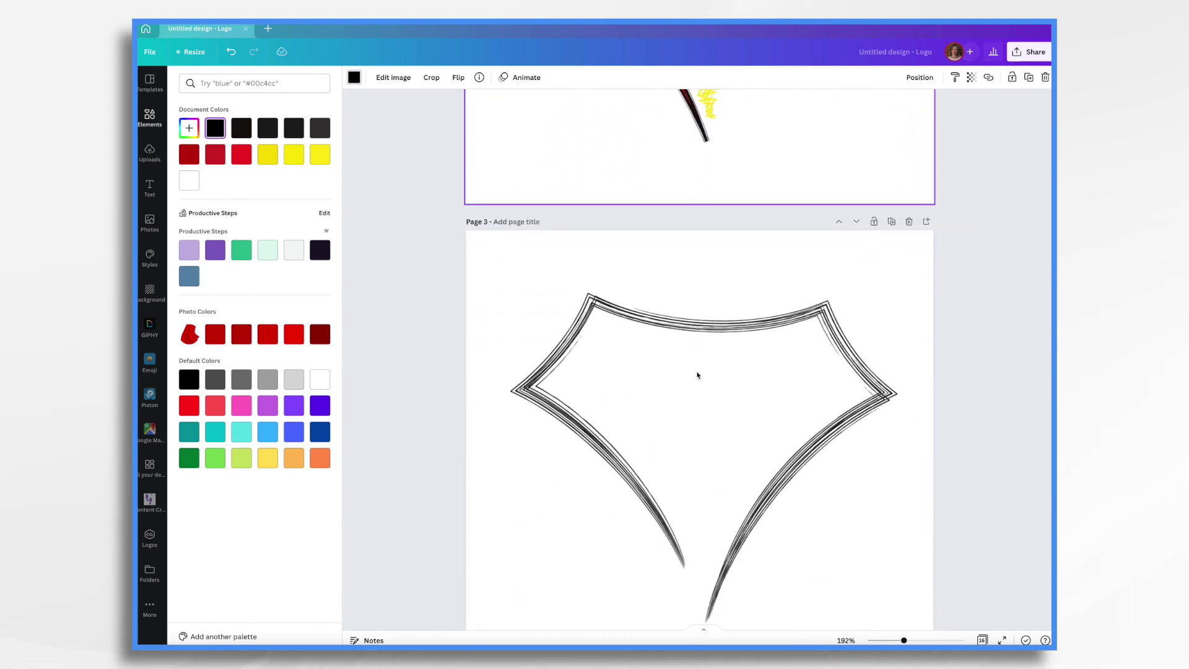
{"action": "scroll", "coordinate": [697, 375], "scroll_direction": "down", "scroll_amount": 9}
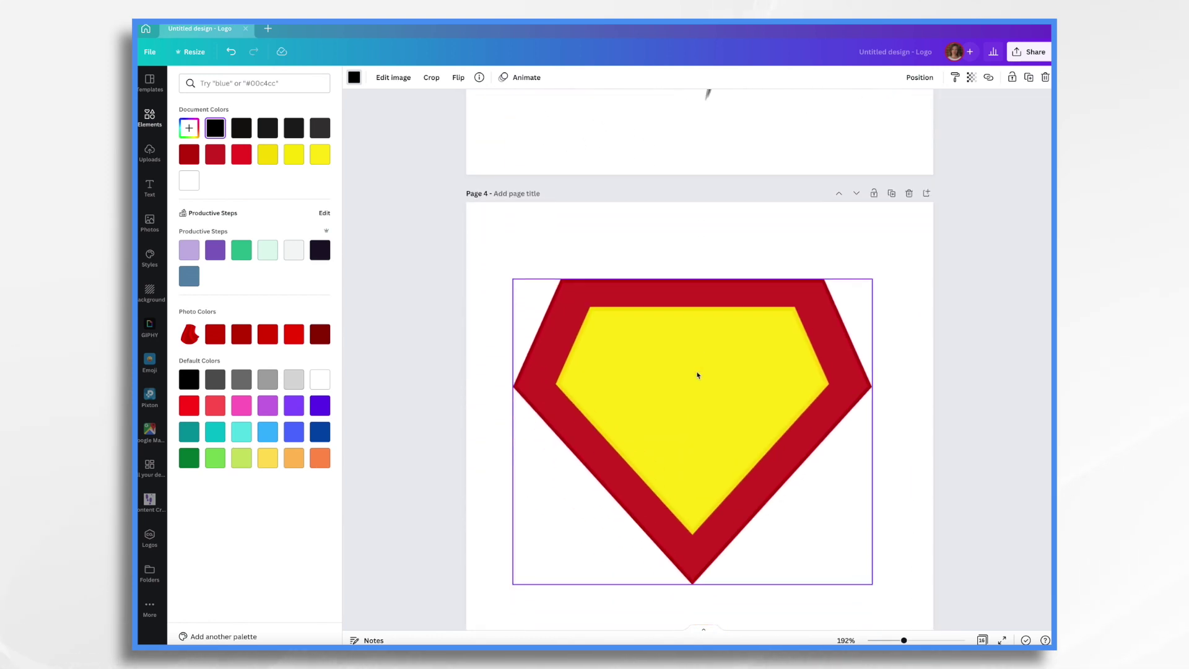
{"action": "scroll", "coordinate": [697, 376], "scroll_direction": "down", "scroll_amount": 12}
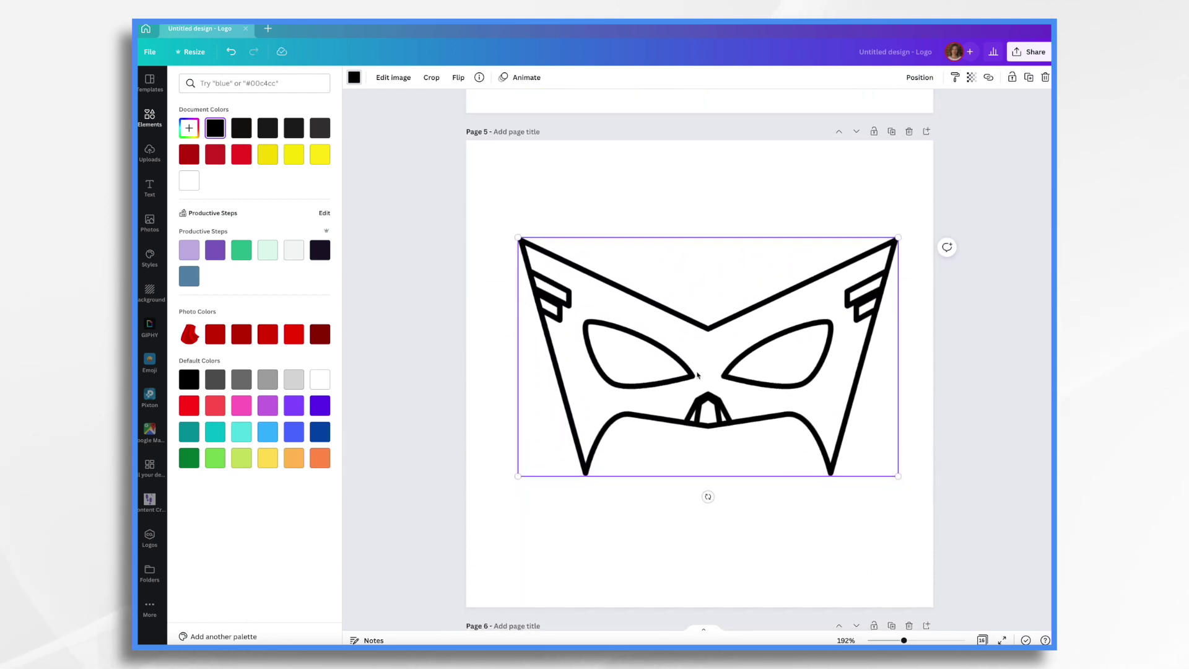
{"action": "scroll", "coordinate": [697, 376], "scroll_direction": "down", "scroll_amount": 20}
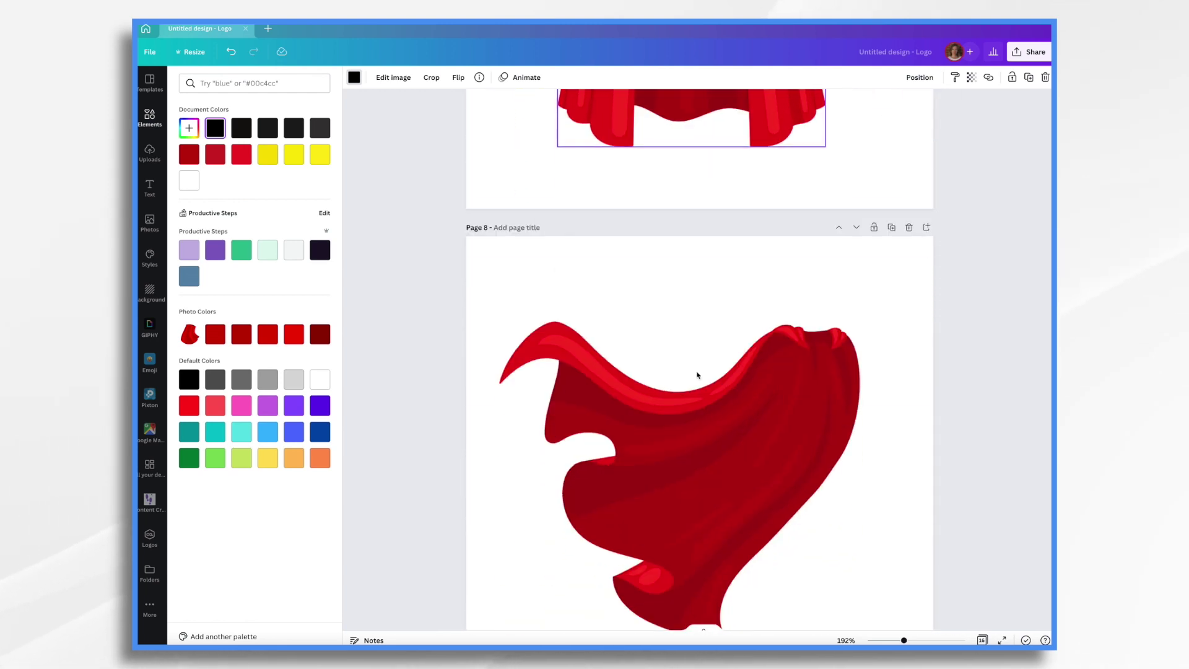
{"action": "scroll", "coordinate": [697, 375], "scroll_direction": "down", "scroll_amount": 20}
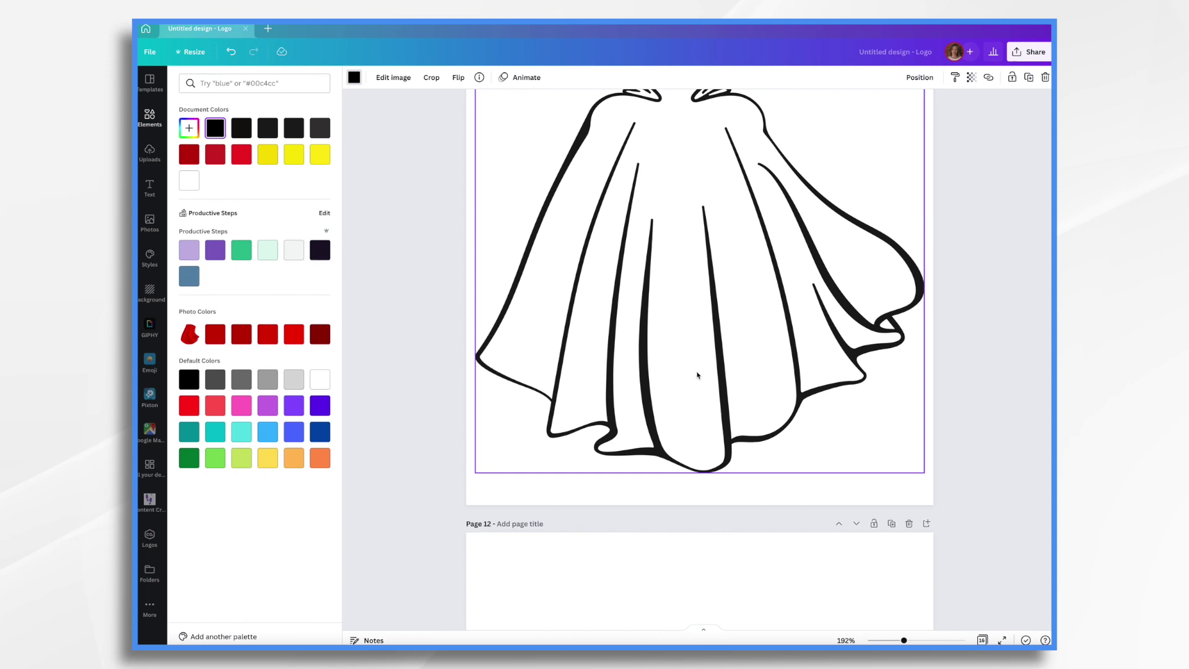
{"action": "scroll", "coordinate": [697, 376], "scroll_direction": "down", "scroll_amount": 8}
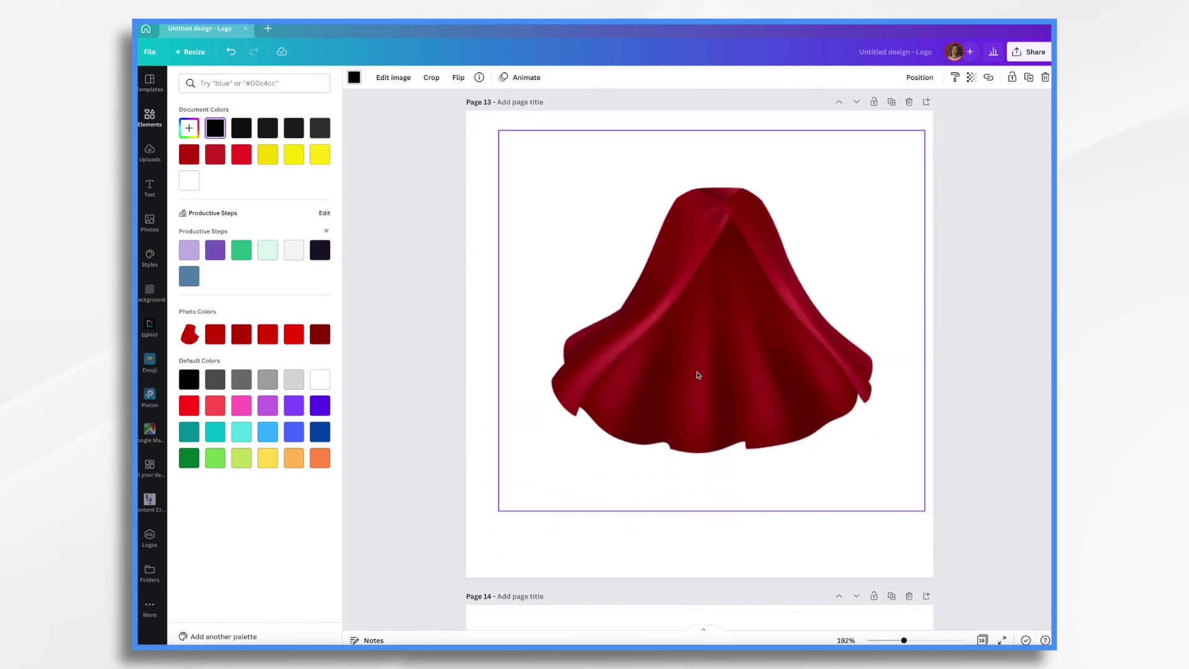
{"action": "scroll", "coordinate": [698, 376], "scroll_direction": "up", "scroll_amount": 20}
{"action": "scroll", "coordinate": [698, 375], "scroll_direction": "down", "scroll_amount": 20}
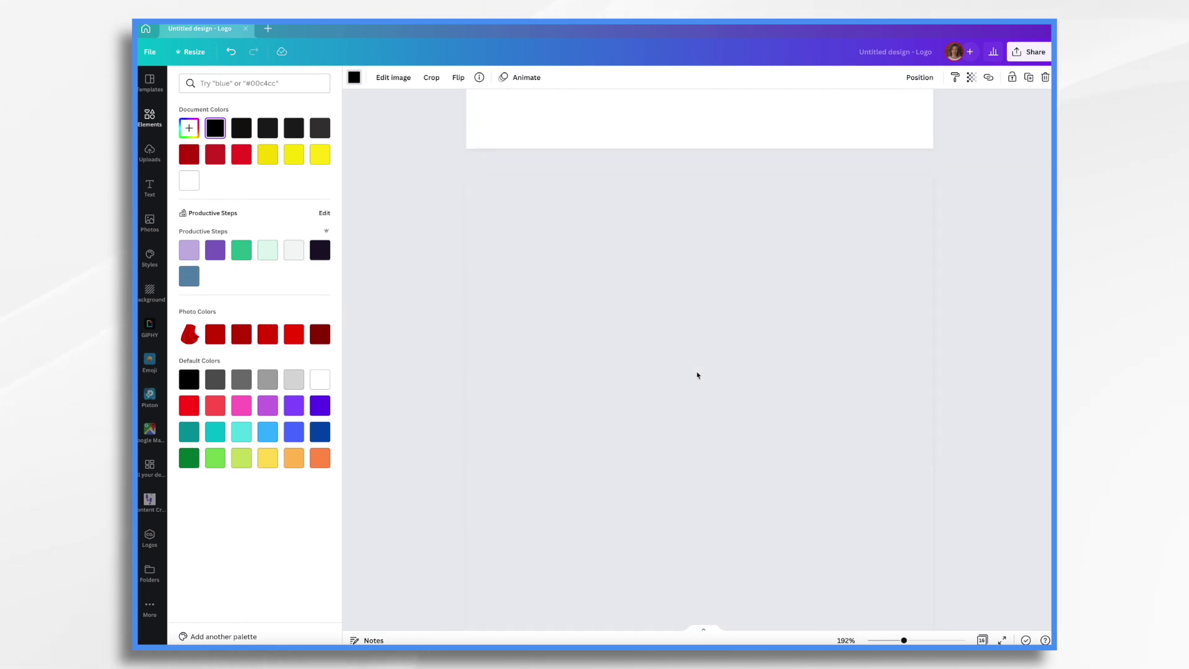
{"action": "scroll", "coordinate": [698, 375], "scroll_direction": "down", "scroll_amount": 2}
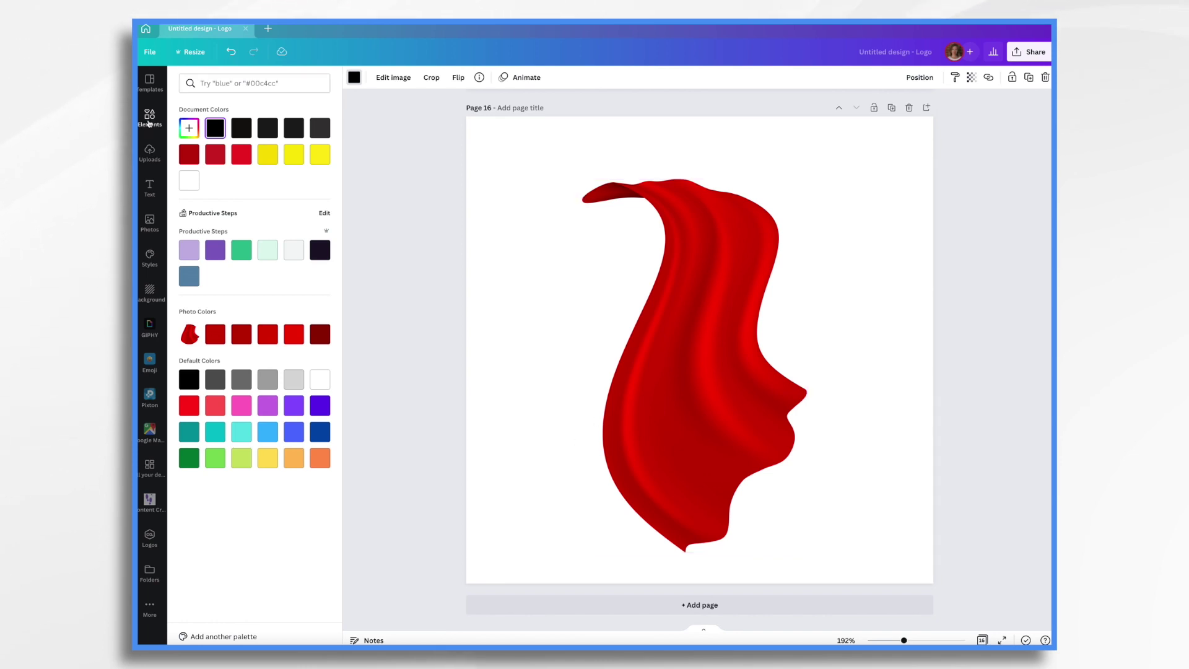
Search the Canva elements for 'super' superhero graphics.
{"action": "left_click", "coordinate": [148, 123]}
{"action": "left_click", "coordinate": [238, 83]}
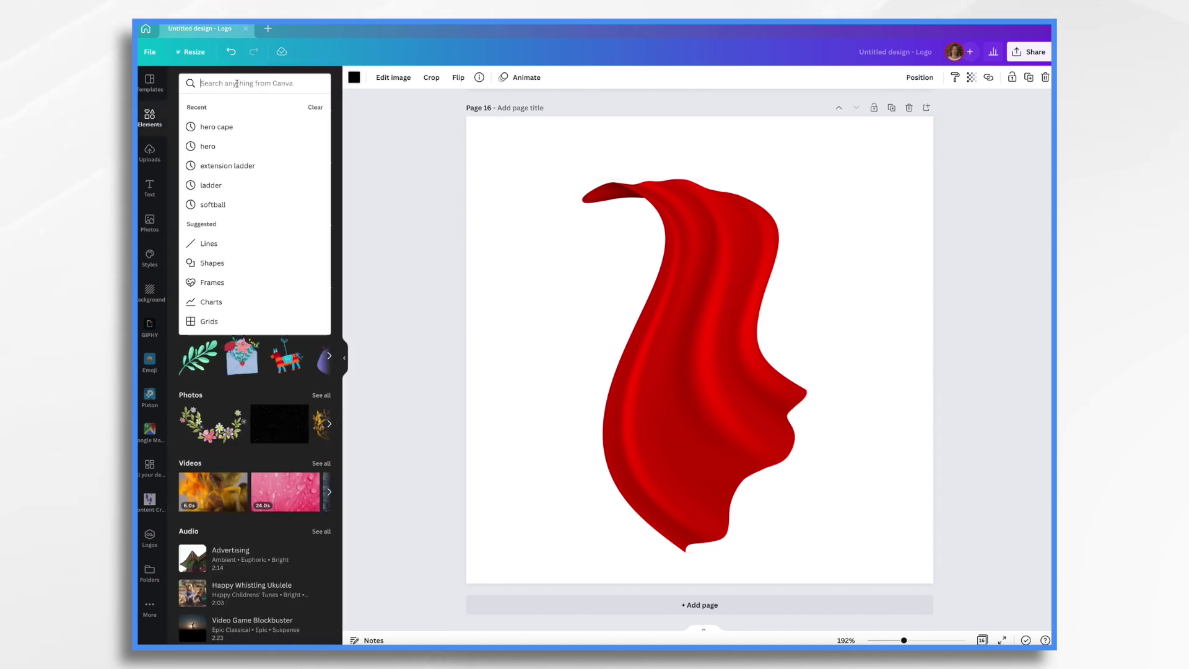
{"action": "type", "text": "super"}
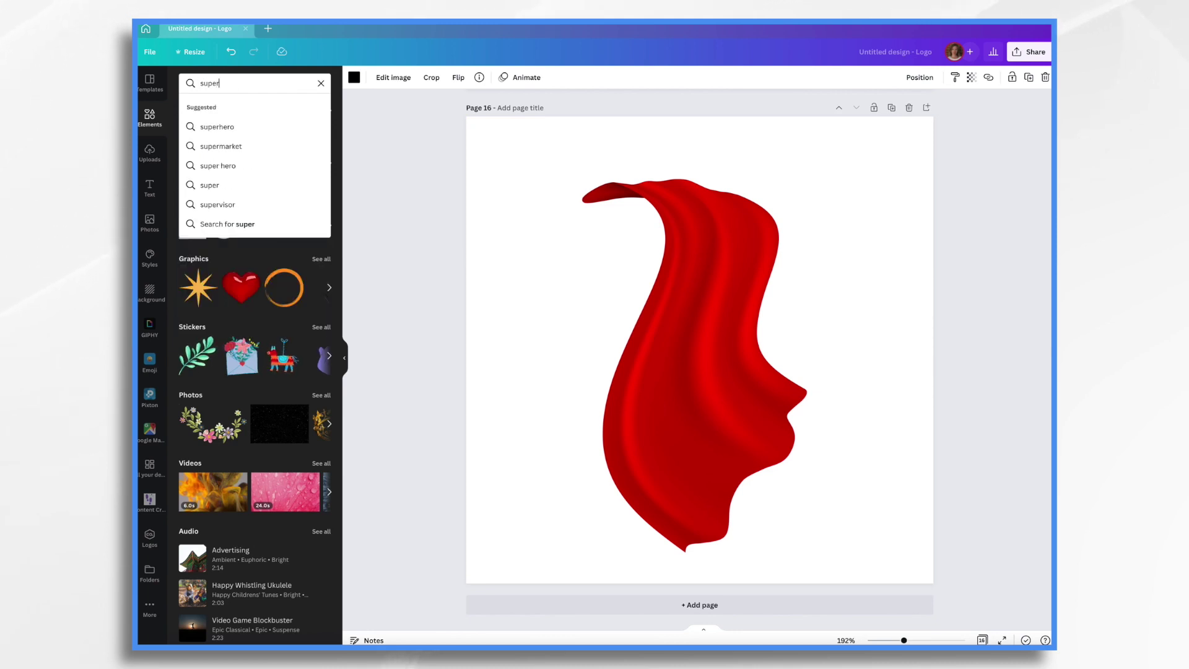
{"action": "left_click", "coordinate": [211, 128]}
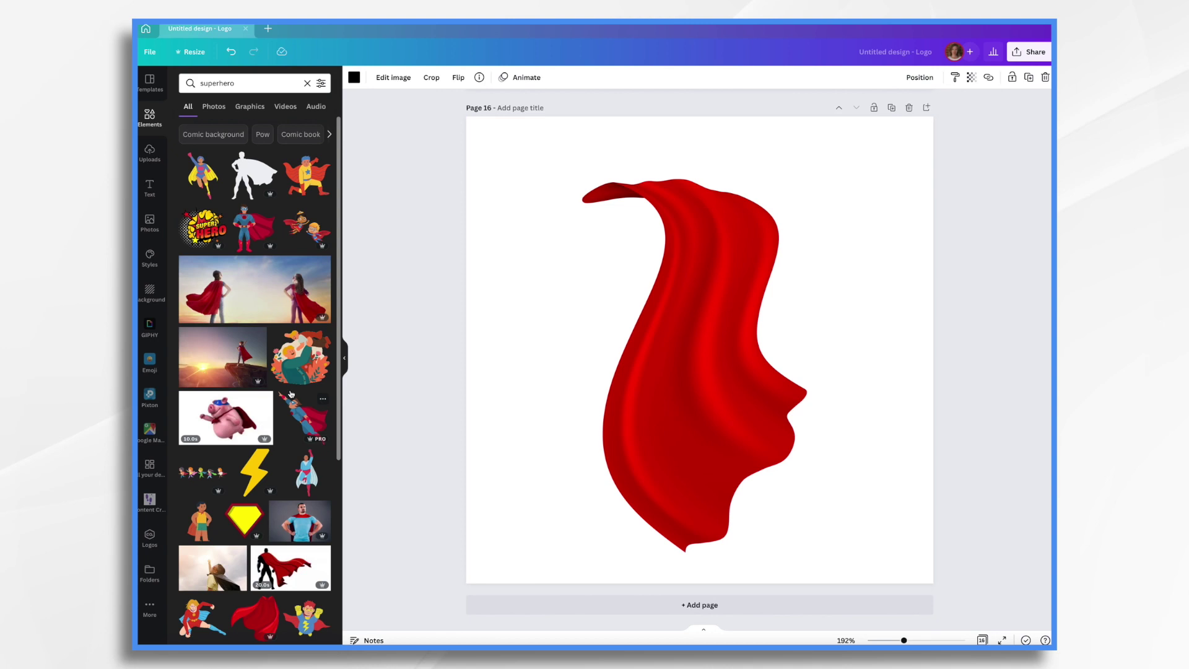
{"action": "scroll", "coordinate": [290, 394], "scroll_direction": "down", "scroll_amount": 3}
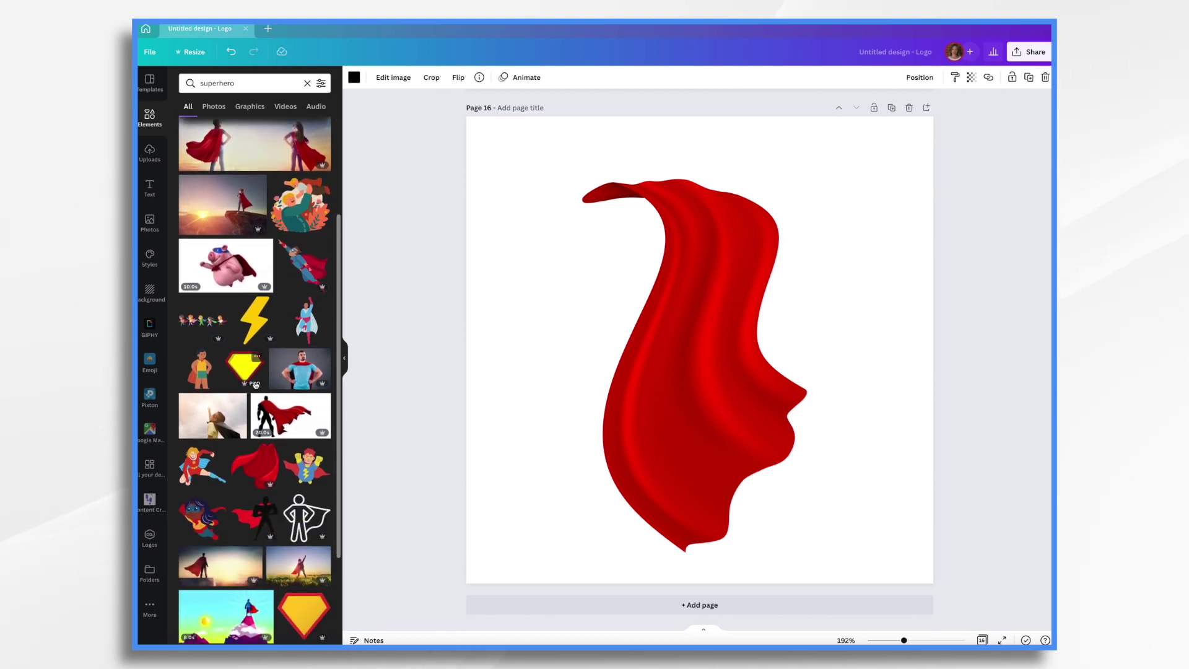
{"action": "scroll", "coordinate": [256, 385], "scroll_direction": "down", "scroll_amount": 4}
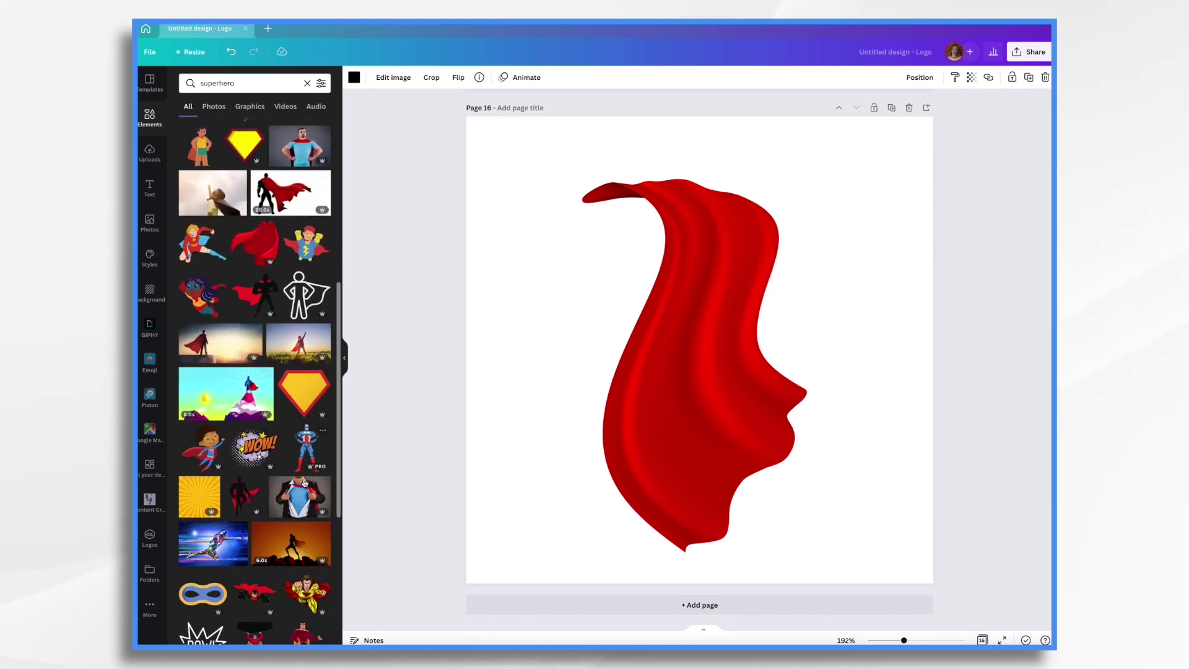
{"action": "scroll", "coordinate": [304, 482], "scroll_direction": "down", "scroll_amount": 4}
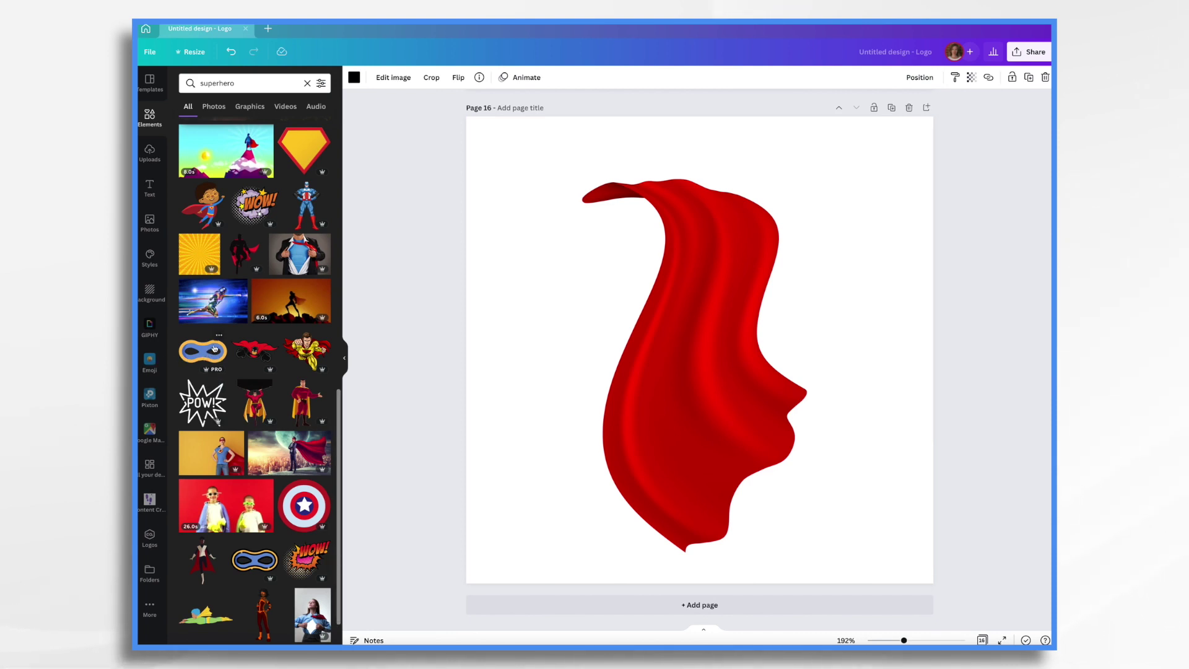
Add Page 17 holding the blue mask sticker, enlarged.
{"action": "left_click", "coordinate": [700, 605]}
{"action": "left_click_drag", "start_coordinate": [220, 350], "coordinate": [700, 384]}
{"action": "left_click_drag", "start_coordinate": [608, 369], "coordinate": [661, 345]}
{"action": "left_click_drag", "start_coordinate": [871, 247], "coordinate": [905, 214]}
{"action": "scroll", "coordinate": [284, 347], "scroll_direction": "down", "scroll_amount": 5}
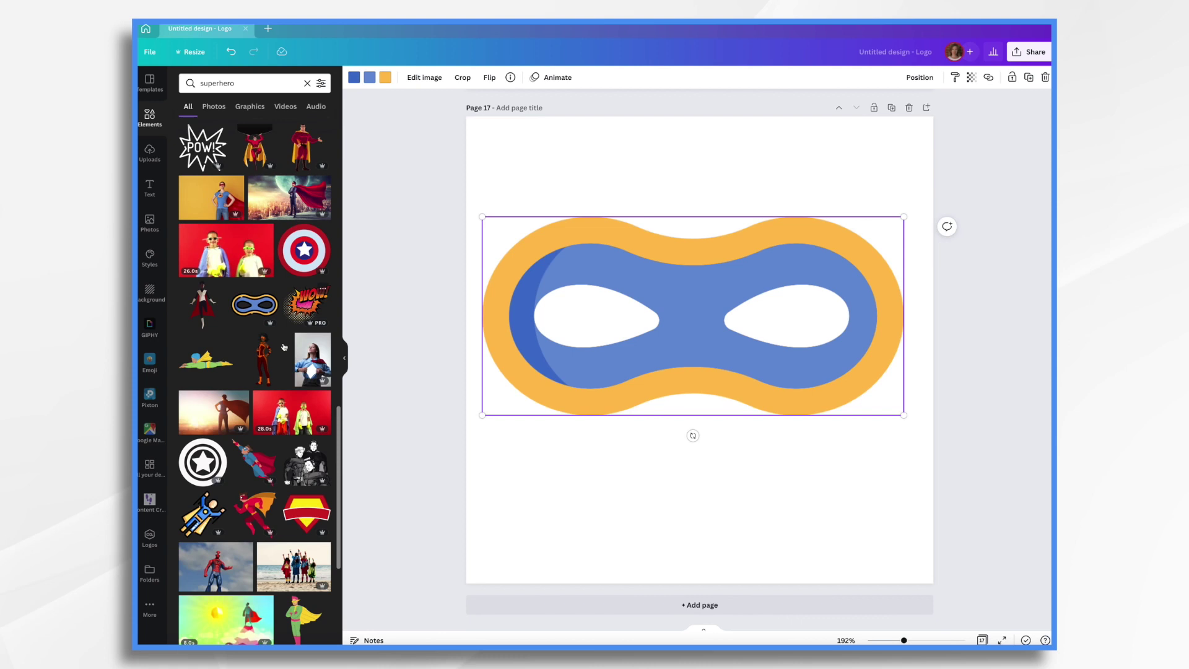
{"action": "scroll", "coordinate": [284, 347], "scroll_direction": "down", "scroll_amount": 1}
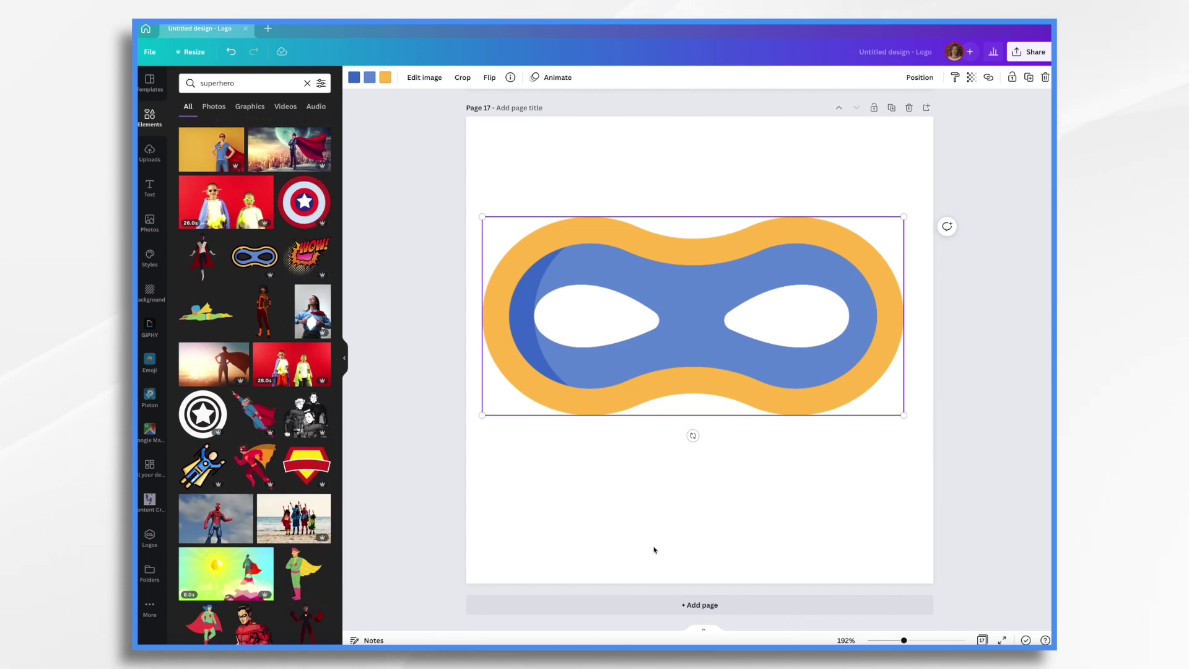
Add Page 18 with the star emblem, enlarged and centred on the page.
{"action": "left_click", "coordinate": [702, 606]}
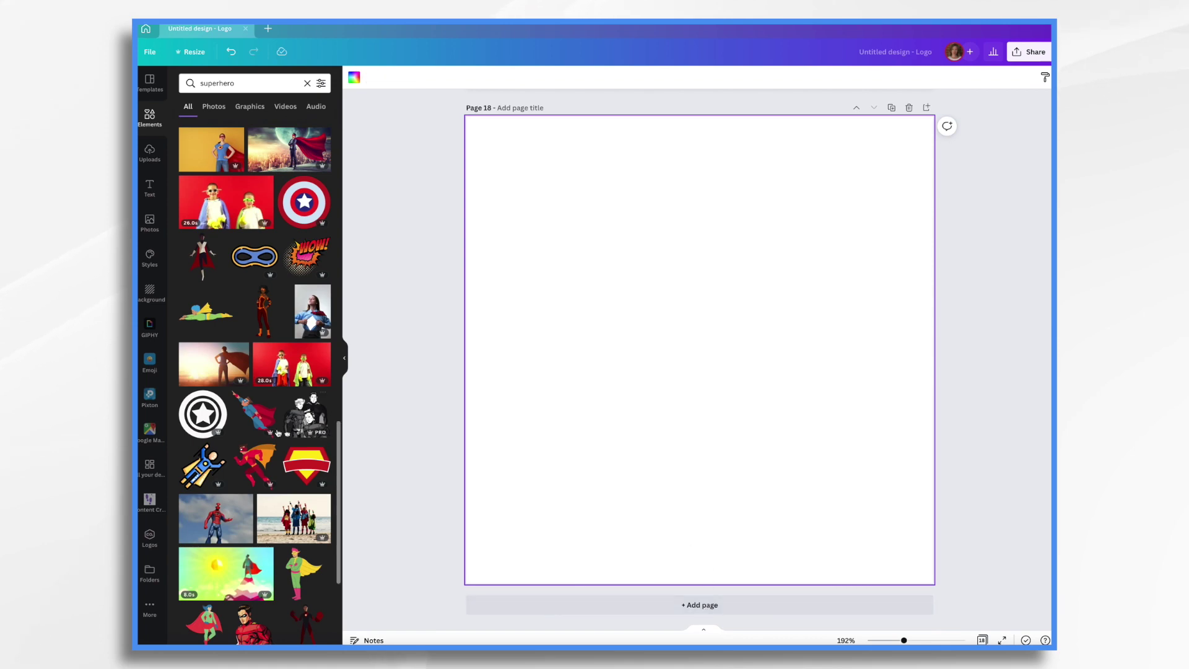
{"action": "left_click_drag", "start_coordinate": [207, 415], "coordinate": [672, 398]}
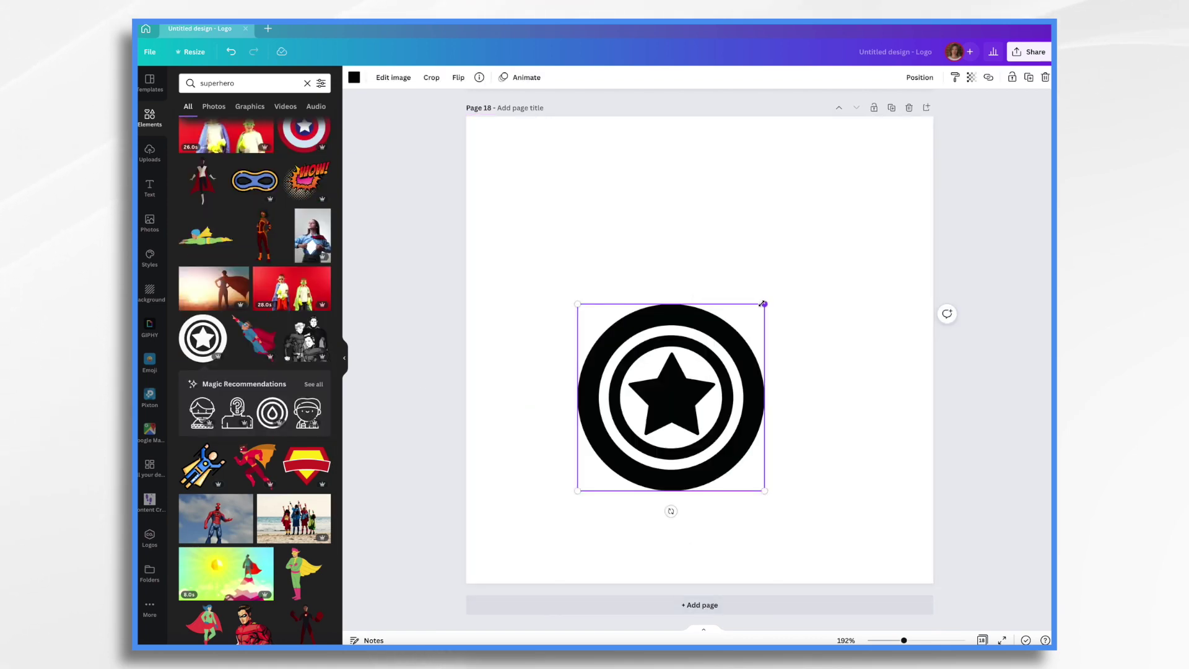
{"action": "left_click_drag", "start_coordinate": [766, 304], "coordinate": [876, 172]}
{"action": "left_click_drag", "start_coordinate": [751, 321], "coordinate": [718, 326]}
{"action": "scroll", "coordinate": [305, 340], "scroll_direction": "down", "scroll_amount": 10}
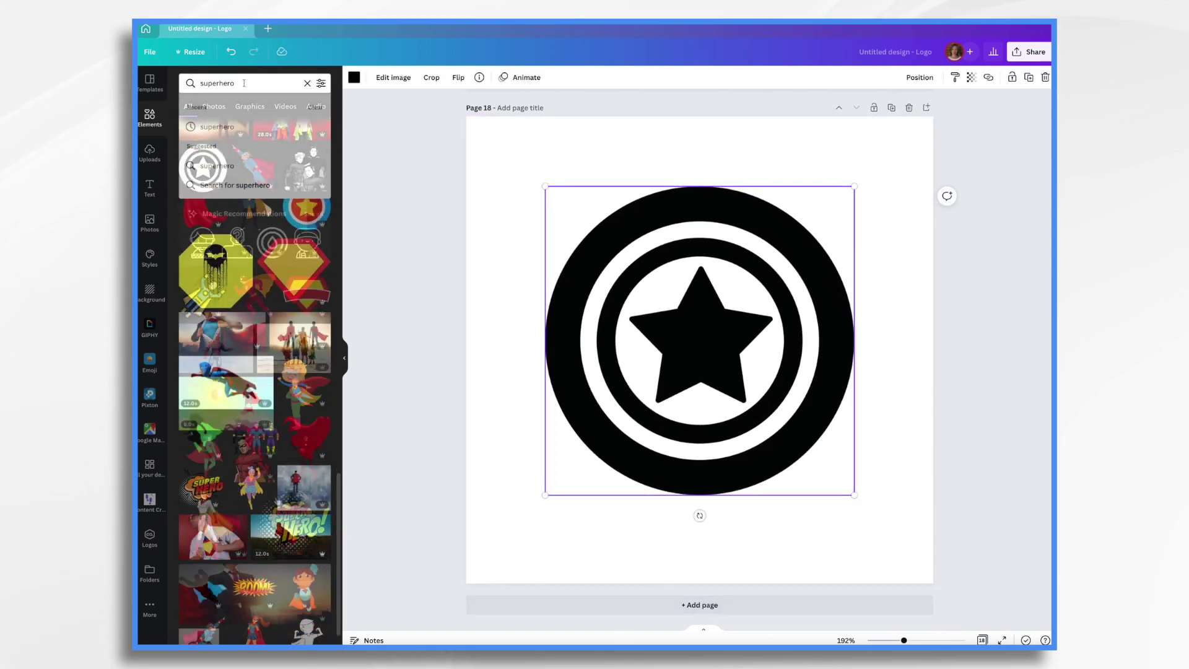
Change the element search to 'hero cape' graphics.
{"action": "left_click", "coordinate": [248, 83]}
{"action": "key", "text": "BackSpace"}
{"action": "key", "text": "BackSpace"}
{"action": "key", "text": "BackSpace"}
{"action": "key", "text": "BackSpace"}
{"action": "key", "text": "BackSpace"}
{"action": "key", "text": "BackSpace"}
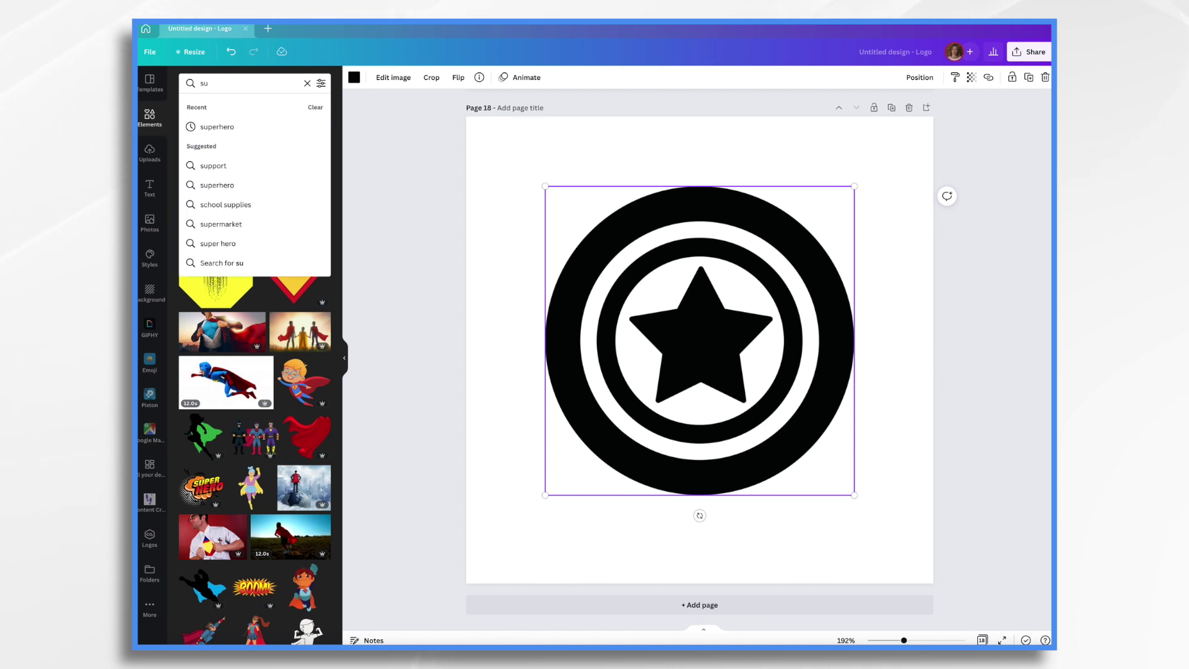
{"action": "type", "text": "cape"}
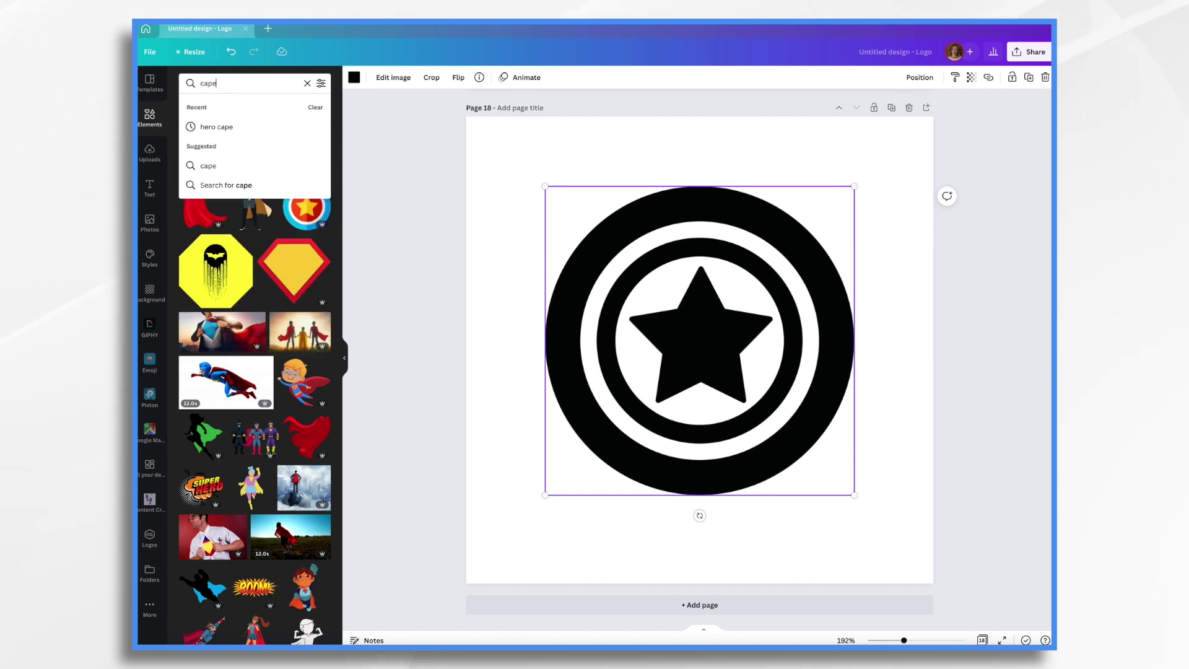
{"action": "left_click", "coordinate": [222, 128]}
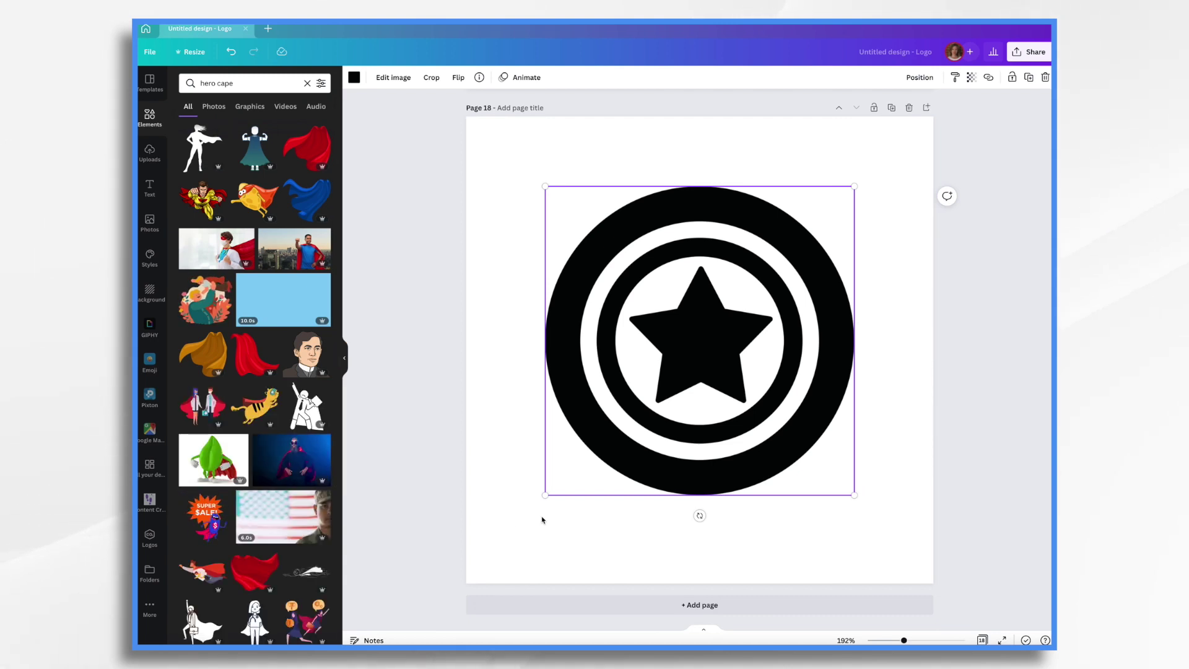
{"action": "scroll", "coordinate": [664, 288], "scroll_direction": "up", "scroll_amount": 20}
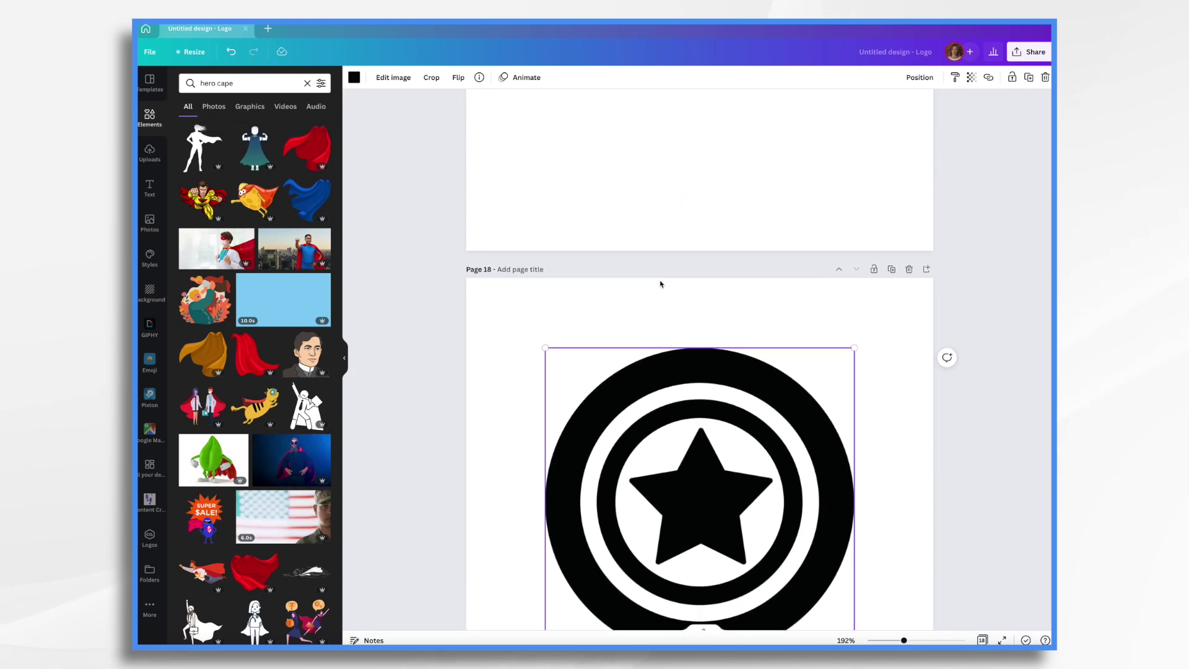
{"action": "scroll", "coordinate": [661, 283], "scroll_direction": "up", "scroll_amount": 20}
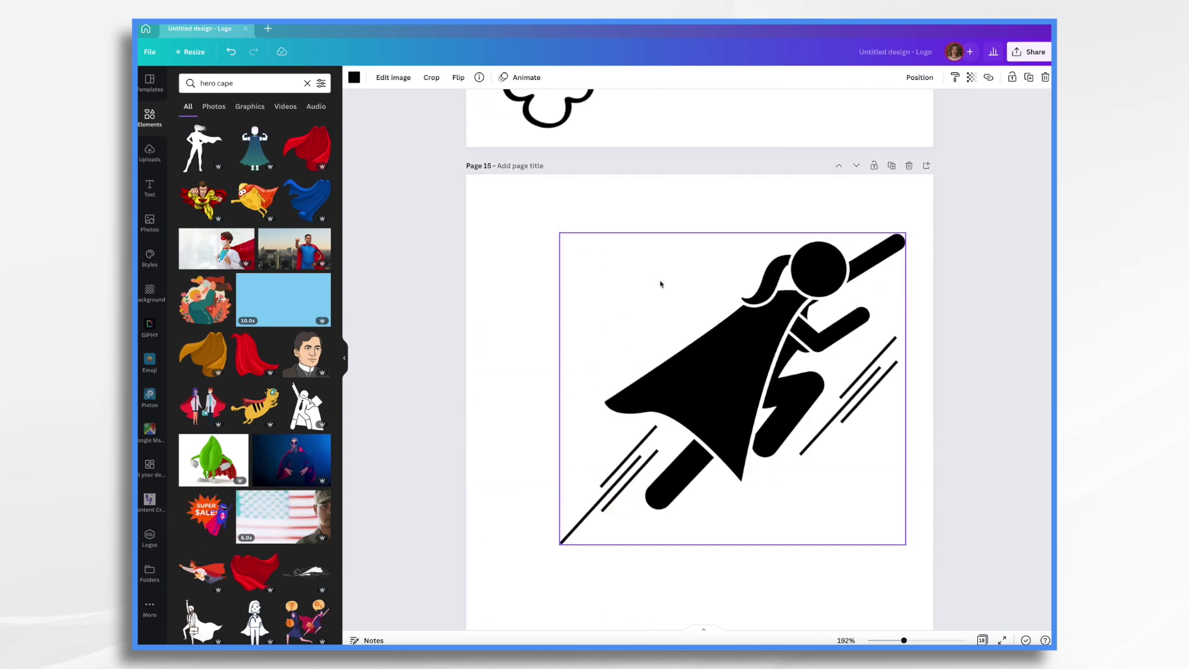
{"action": "scroll", "coordinate": [661, 284], "scroll_direction": "up", "scroll_amount": 8}
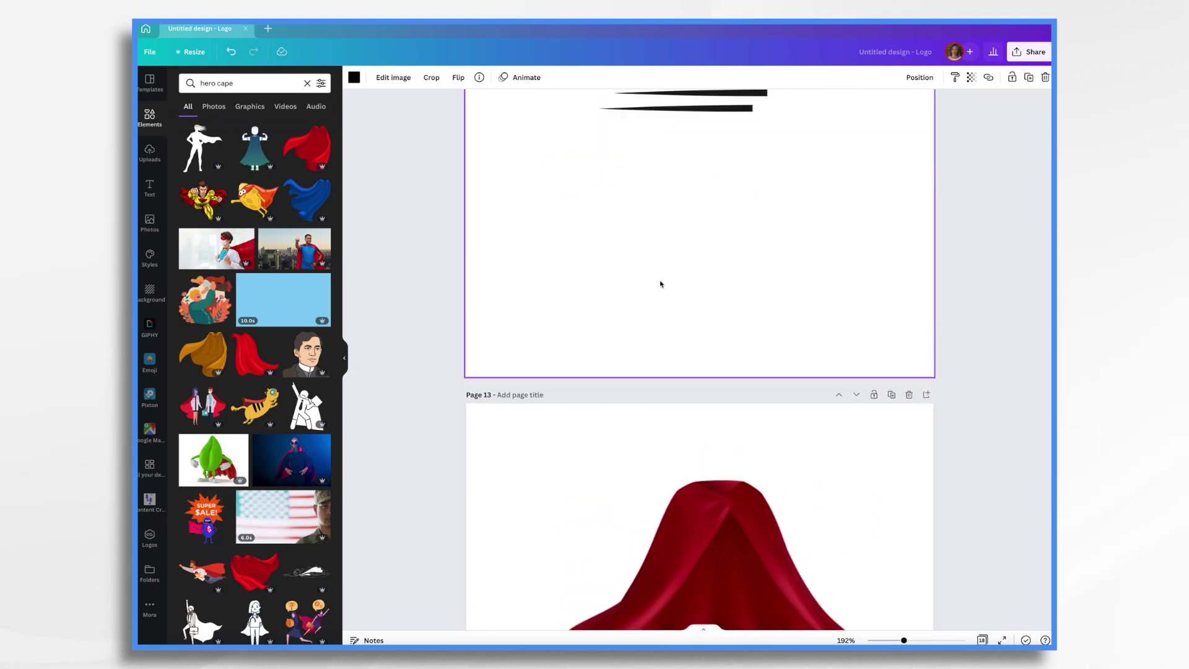
{"action": "scroll", "coordinate": [661, 283], "scroll_direction": "up", "scroll_amount": 20}
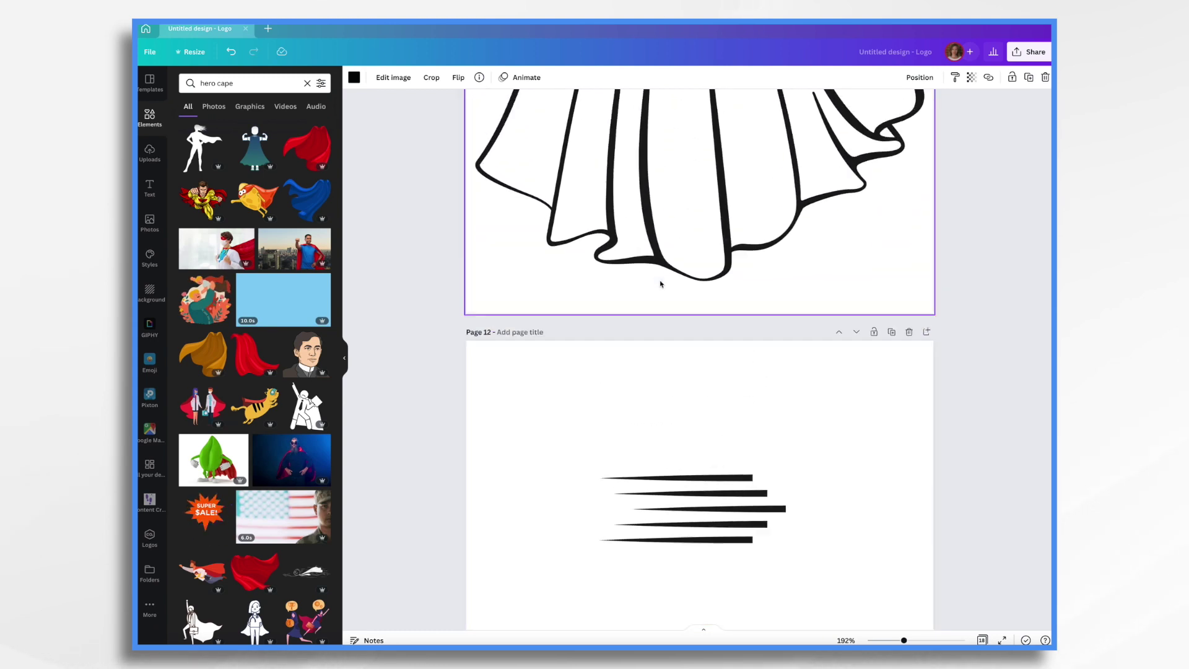
{"action": "scroll", "coordinate": [661, 284], "scroll_direction": "up", "scroll_amount": 15}
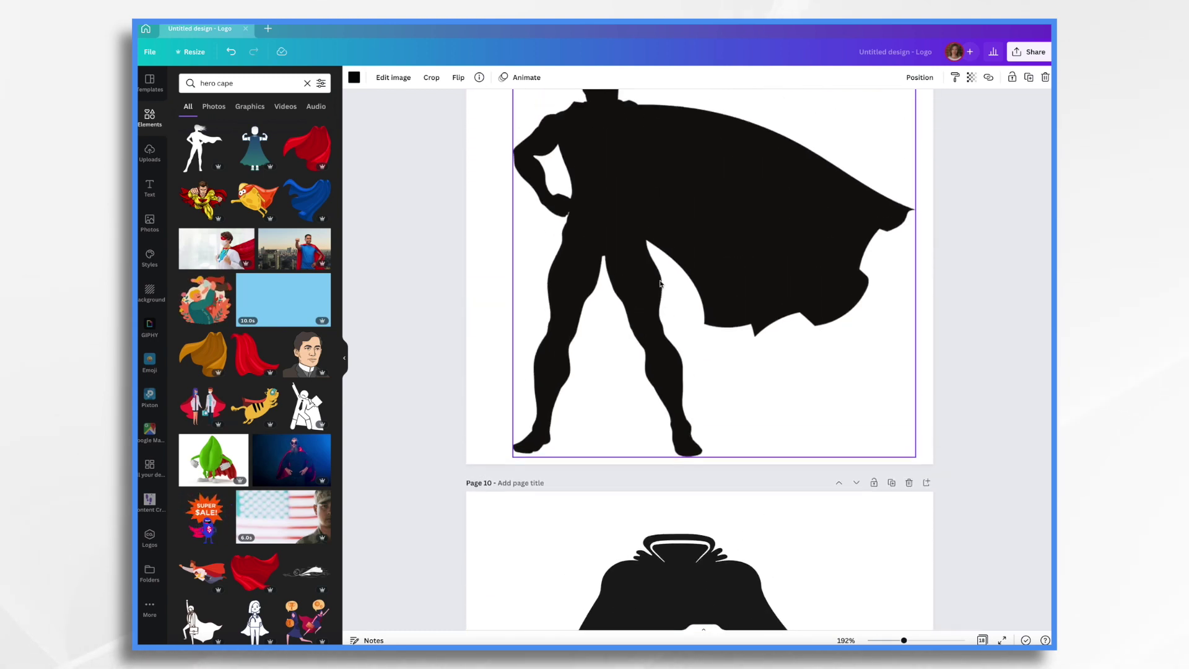
{"action": "scroll", "coordinate": [661, 283], "scroll_direction": "up", "scroll_amount": 15}
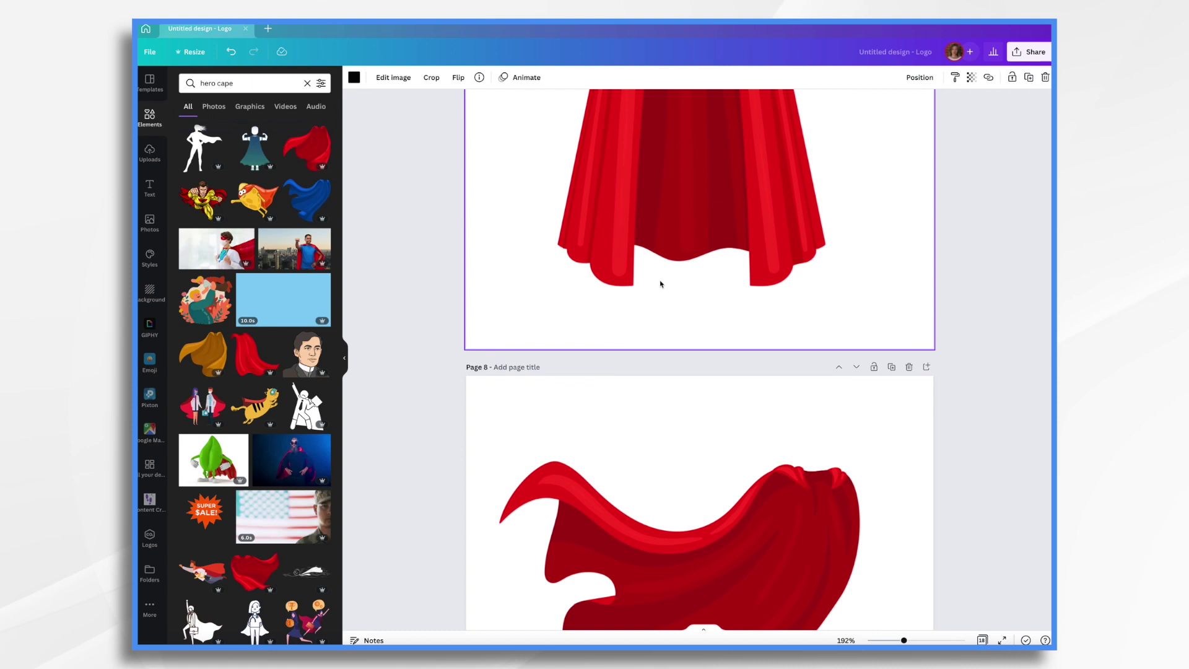
{"action": "scroll", "coordinate": [661, 284], "scroll_direction": "up", "scroll_amount": 5}
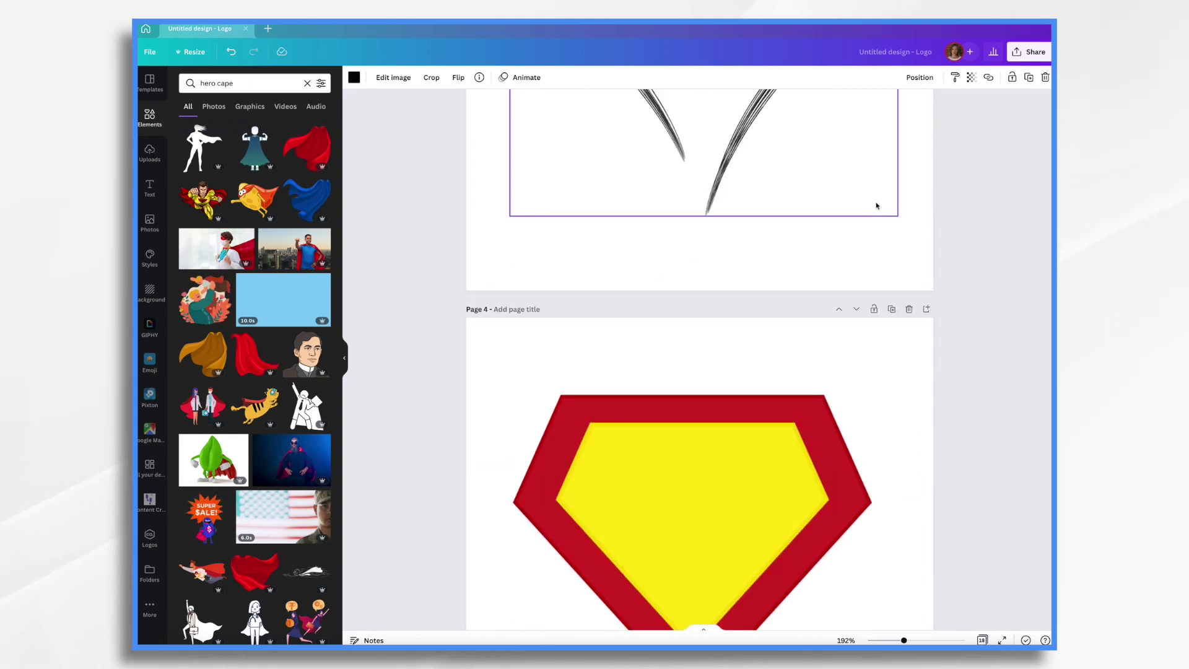
{"action": "left_click", "coordinate": [1038, 53]}
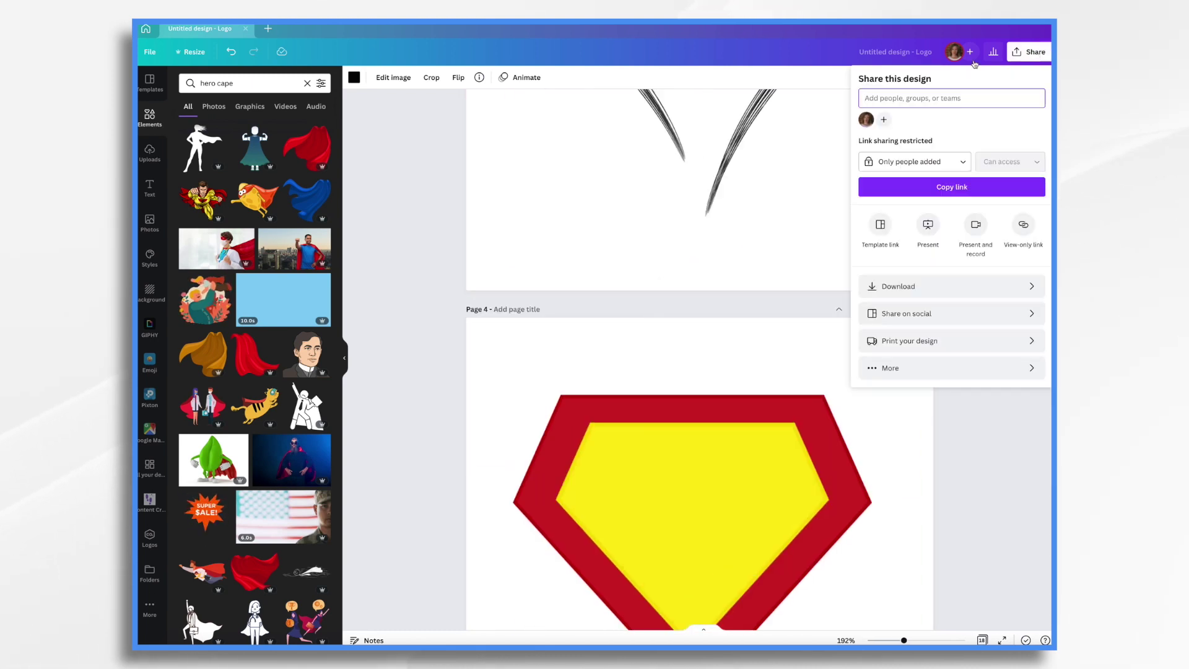
{"action": "left_click", "coordinate": [783, 371]}
{"action": "scroll", "coordinate": [783, 371], "scroll_direction": "up", "scroll_amount": 5}
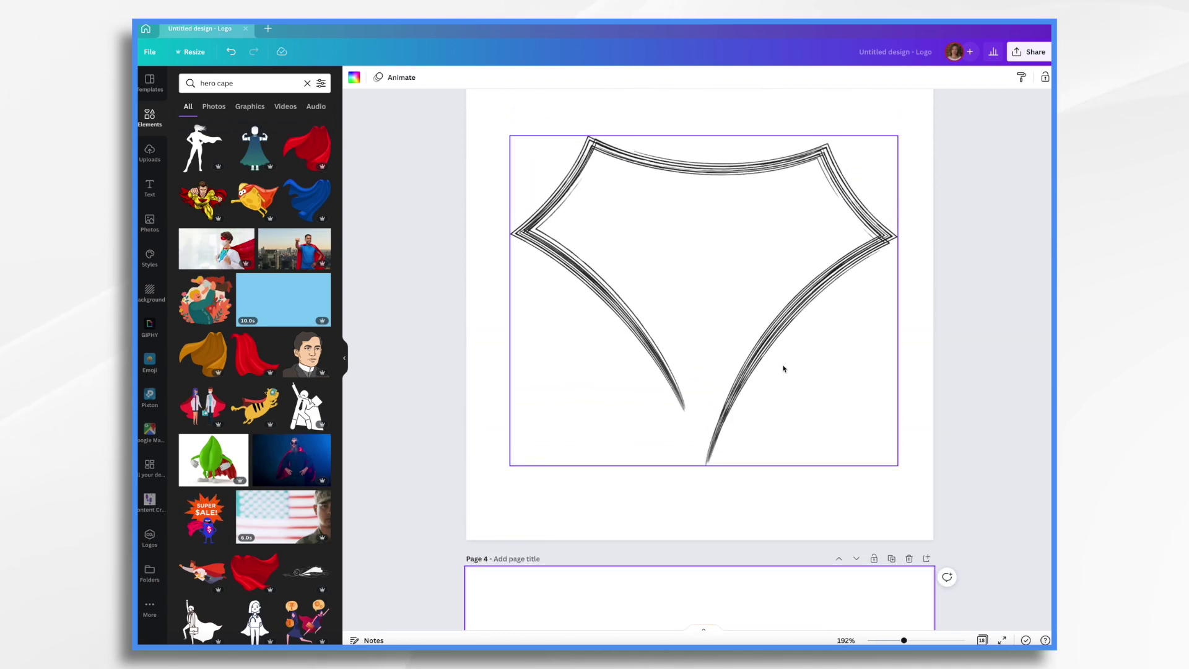
Recolour the black mask on page 1 dark red.
{"action": "scroll", "coordinate": [705, 192], "scroll_direction": "up", "scroll_amount": 5}
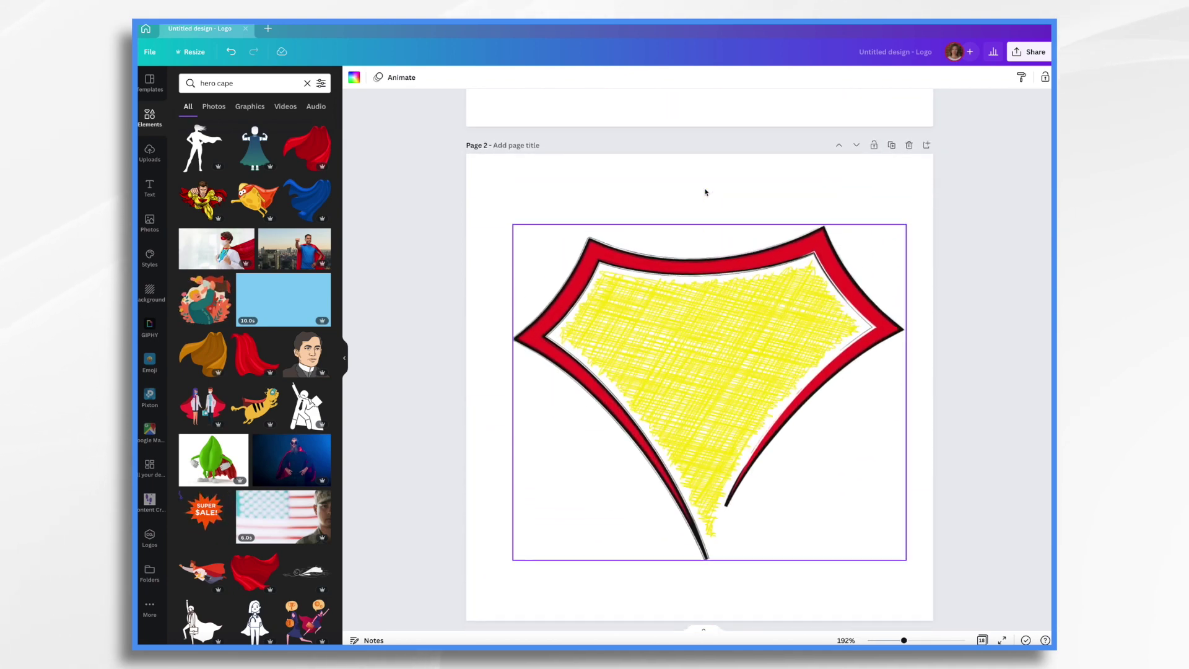
{"action": "scroll", "coordinate": [706, 192], "scroll_direction": "up", "scroll_amount": 7}
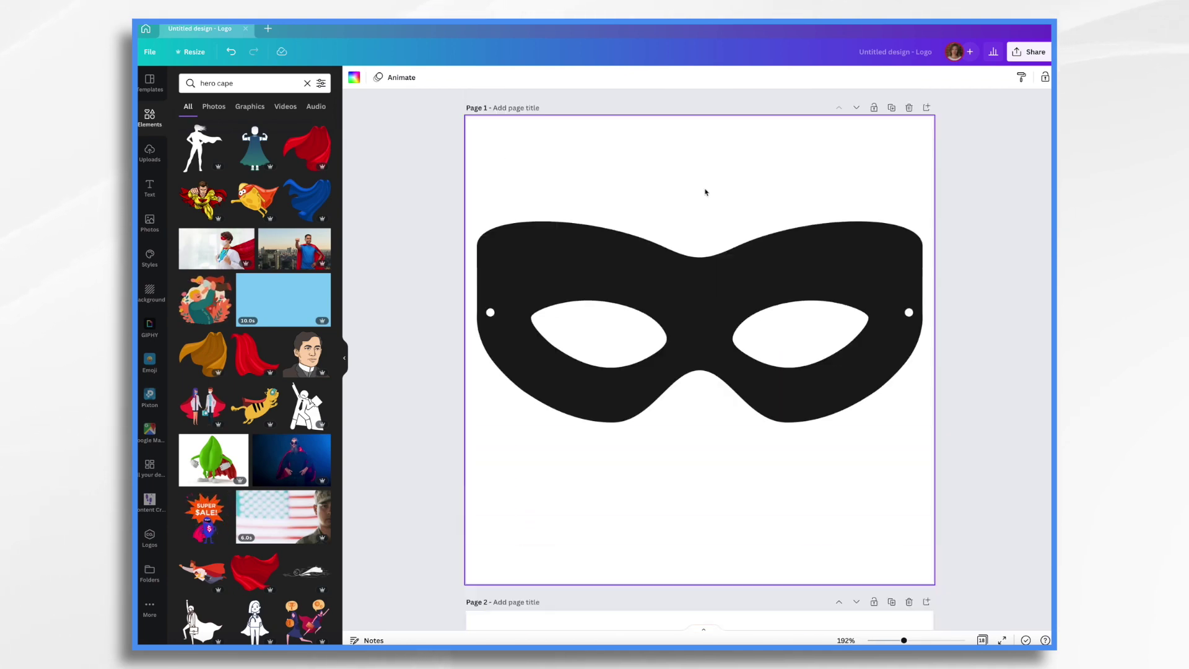
{"action": "left_click", "coordinate": [720, 283]}
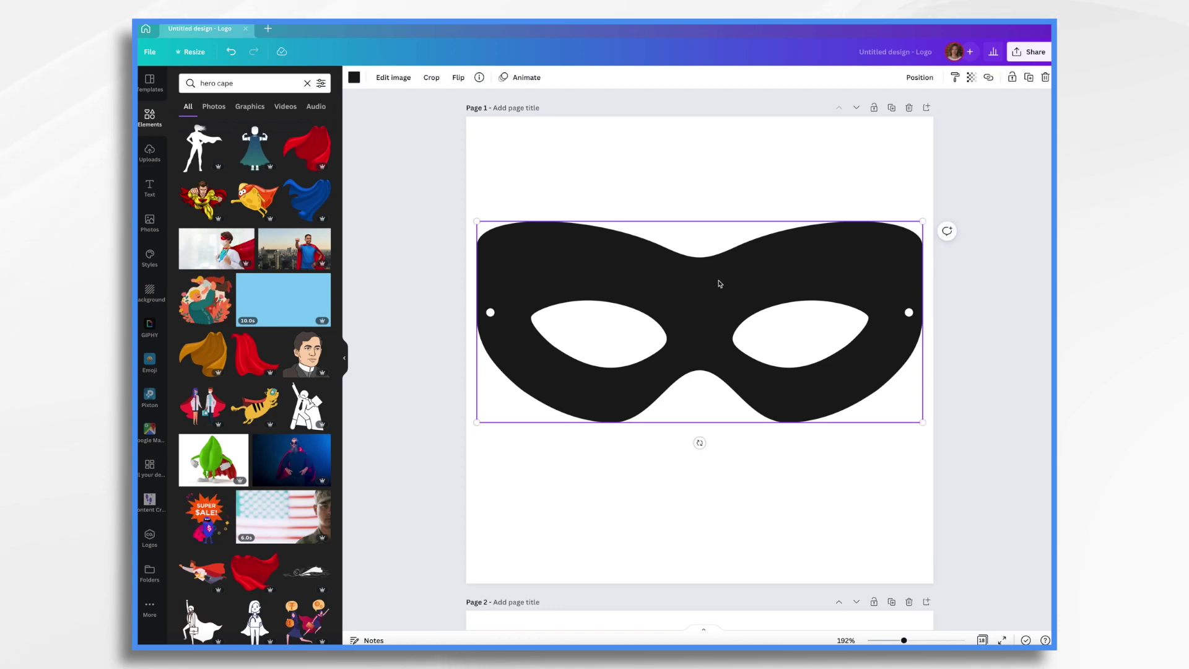
{"action": "left_click", "coordinate": [353, 77]}
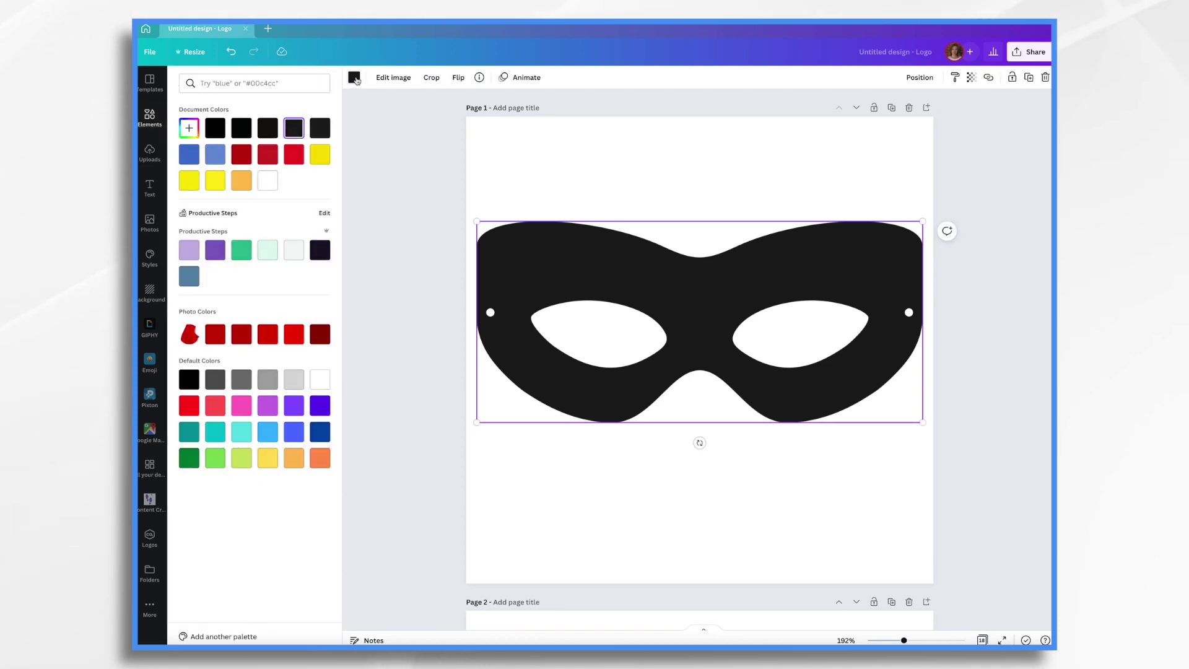
{"action": "left_click", "coordinate": [240, 150]}
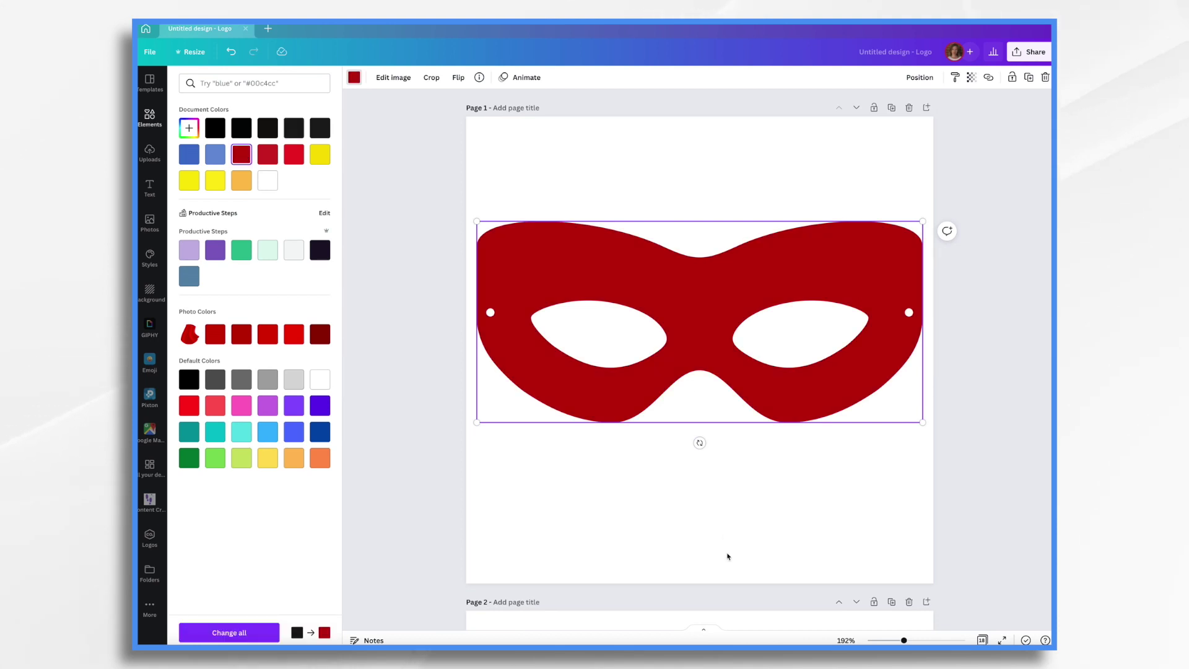
Turn the sketchy shield outline on page 3 red.
{"action": "scroll", "coordinate": [727, 557], "scroll_direction": "down", "scroll_amount": 15}
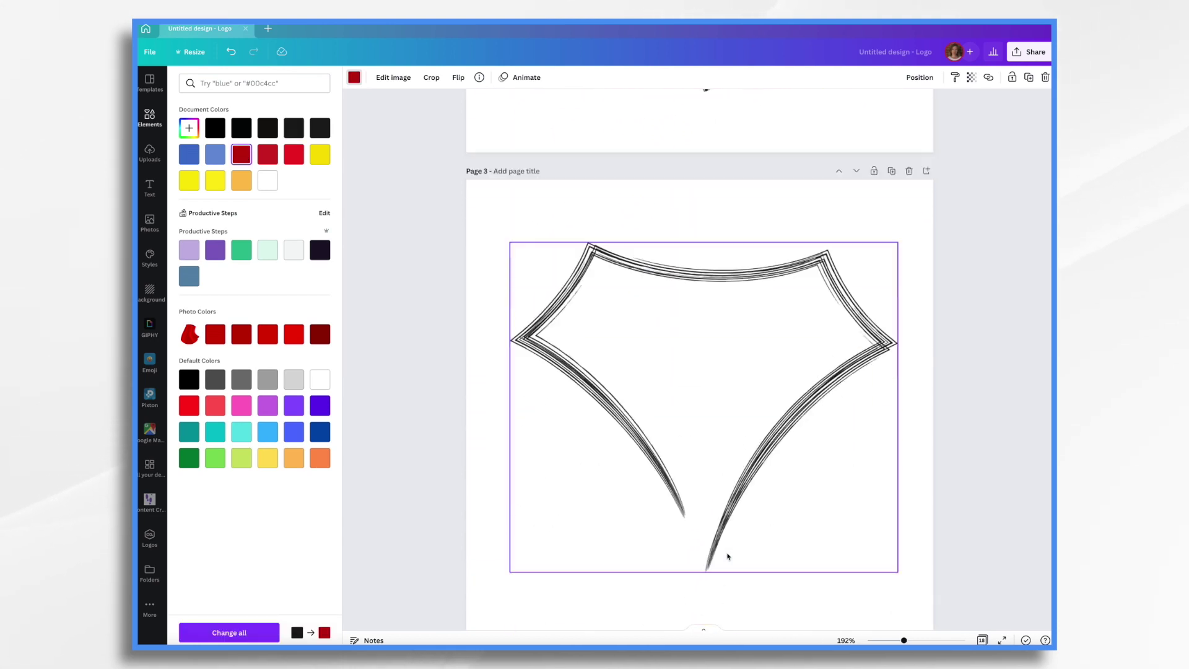
{"action": "scroll", "coordinate": [728, 556], "scroll_direction": "down", "scroll_amount": 2}
{"action": "left_click", "coordinate": [711, 189]}
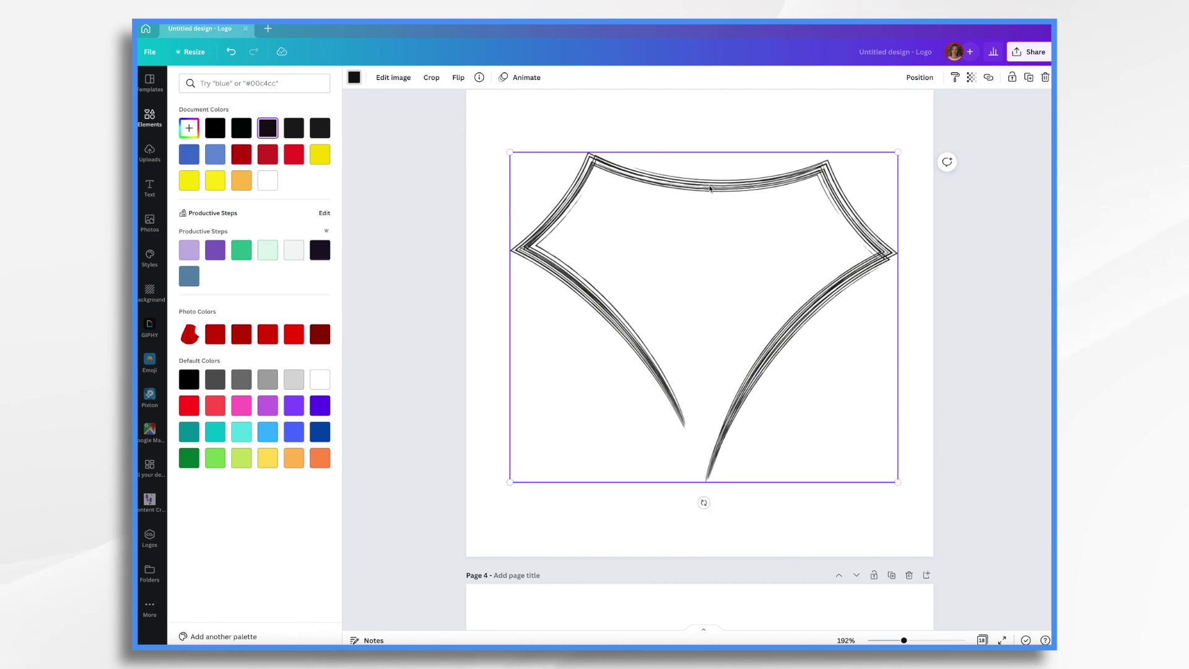
{"action": "left_click", "coordinate": [242, 154]}
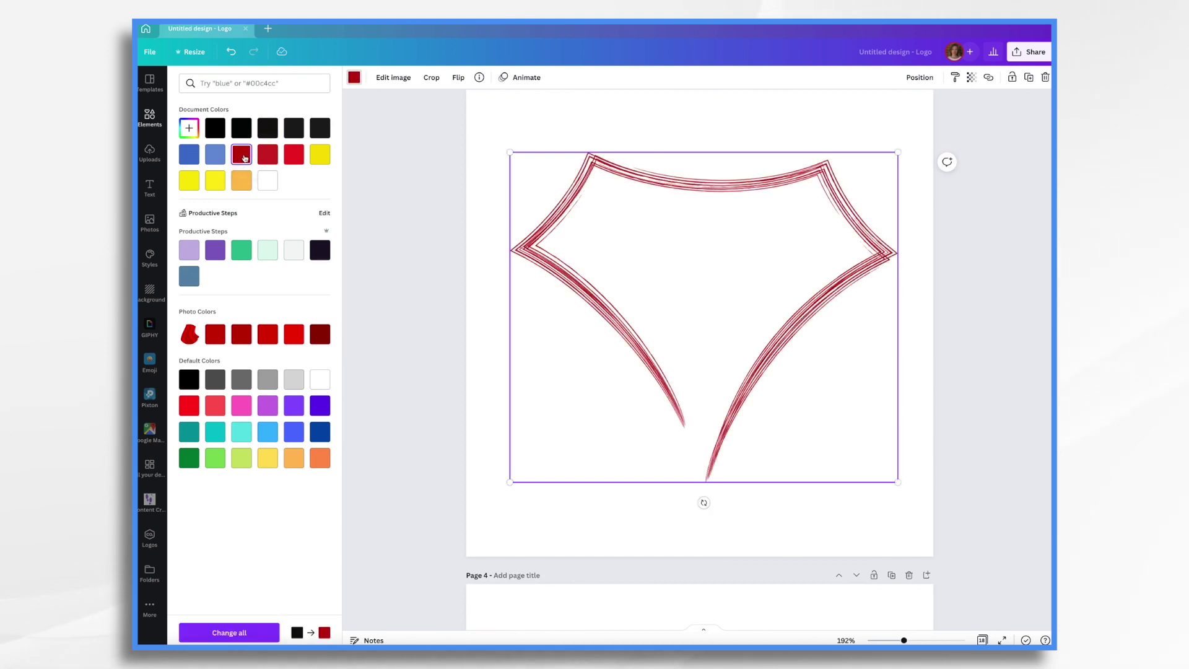
Make the mask outline on page 5 blue.
{"action": "scroll", "coordinate": [688, 372], "scroll_direction": "down", "scroll_amount": 20}
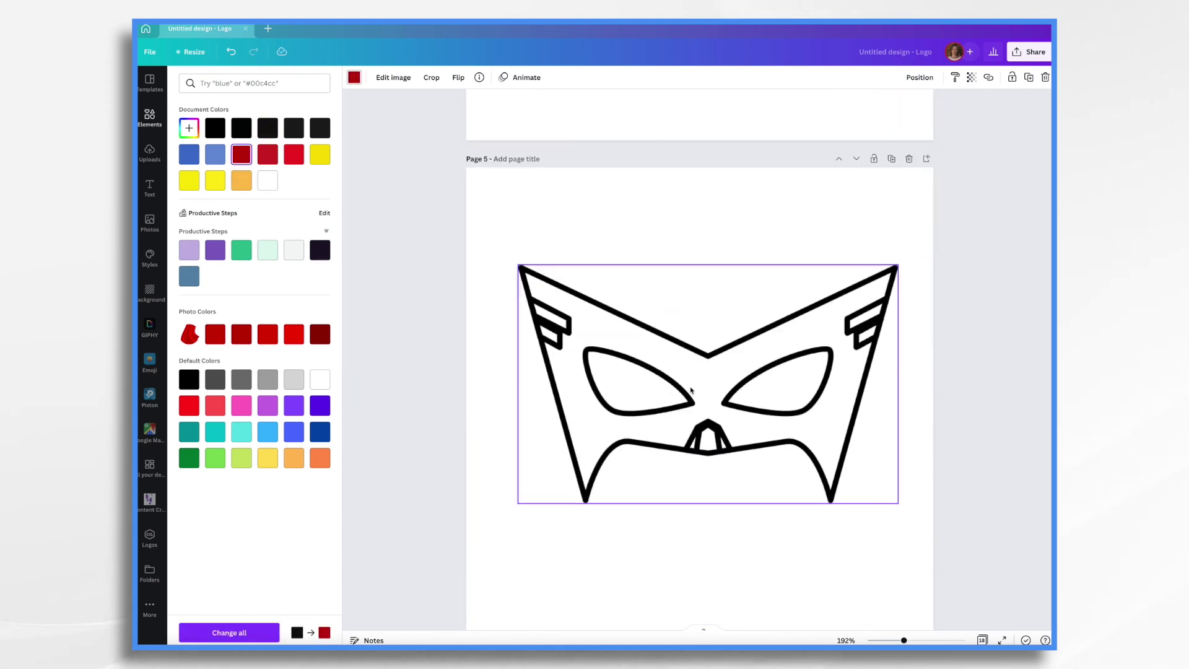
{"action": "left_click", "coordinate": [710, 300]}
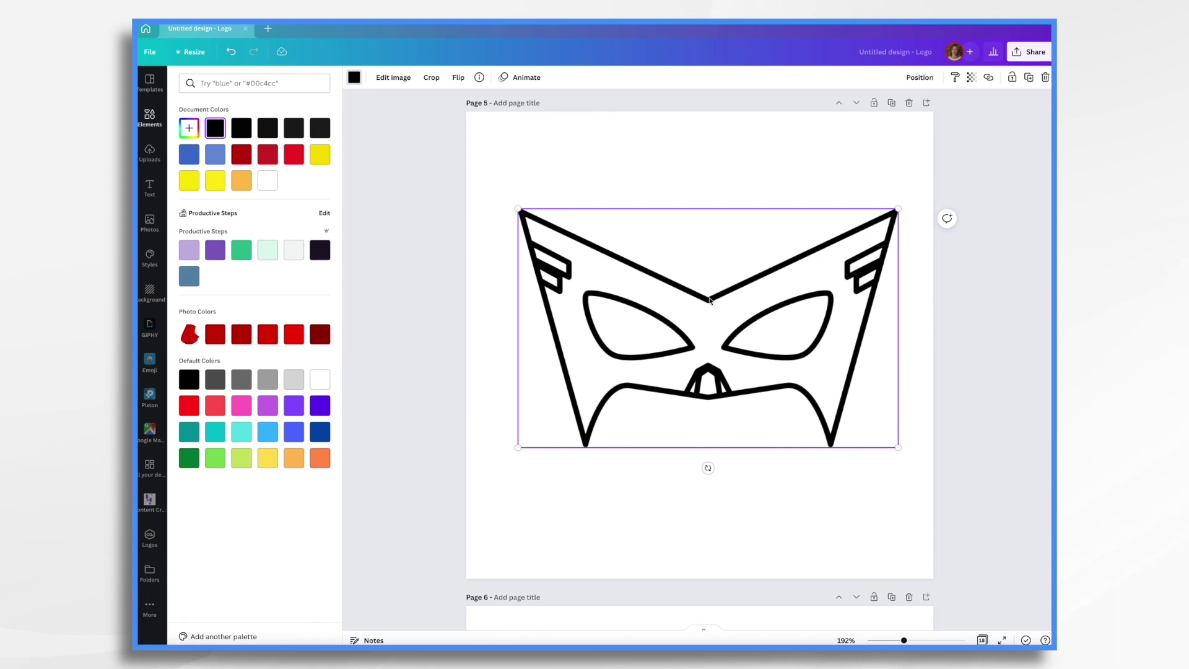
{"action": "left_click", "coordinate": [191, 156]}
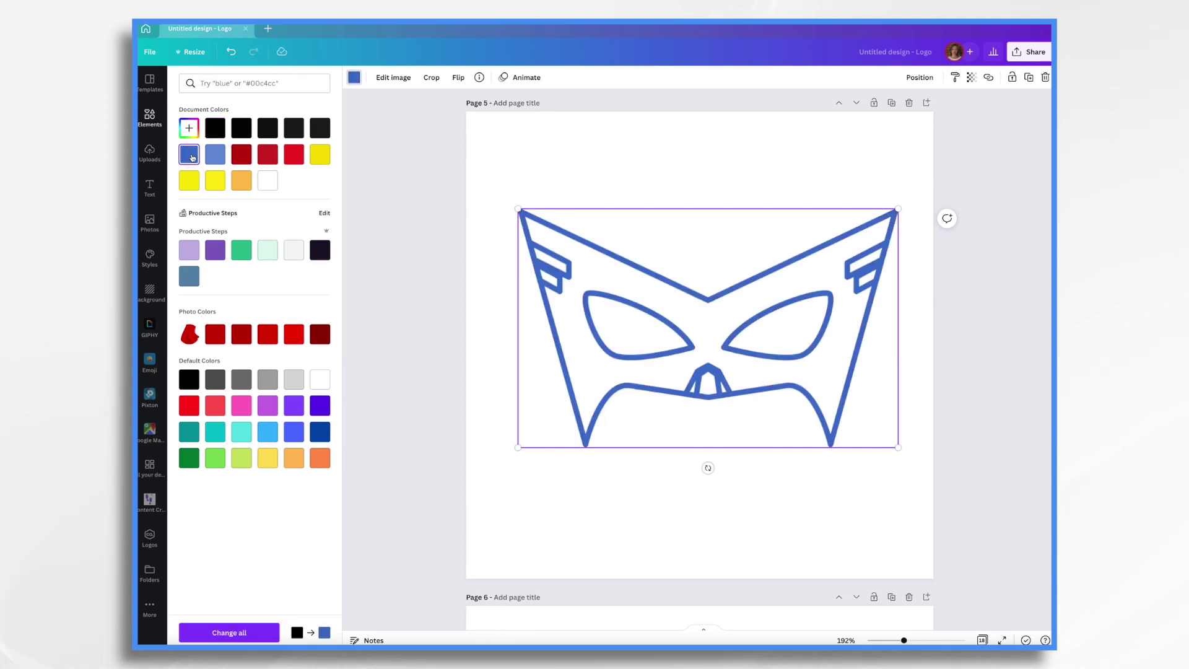
Download all 18 pages as SVG files with a transparent background.
{"action": "left_click", "coordinate": [1025, 52]}
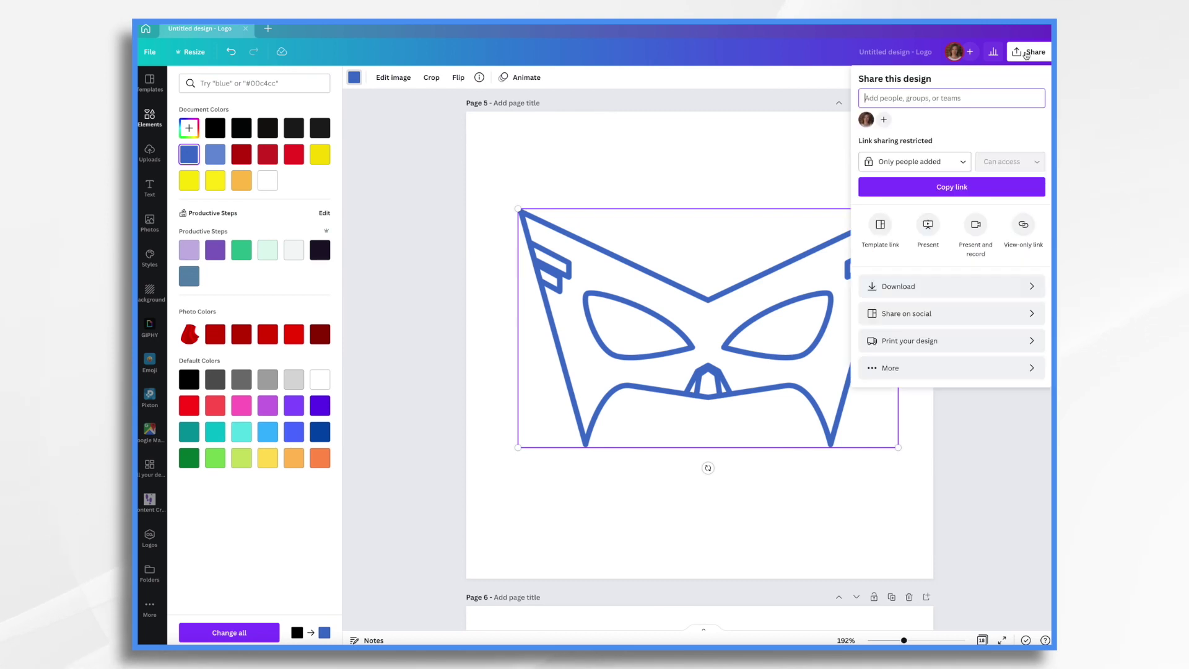
{"action": "left_click", "coordinate": [982, 291]}
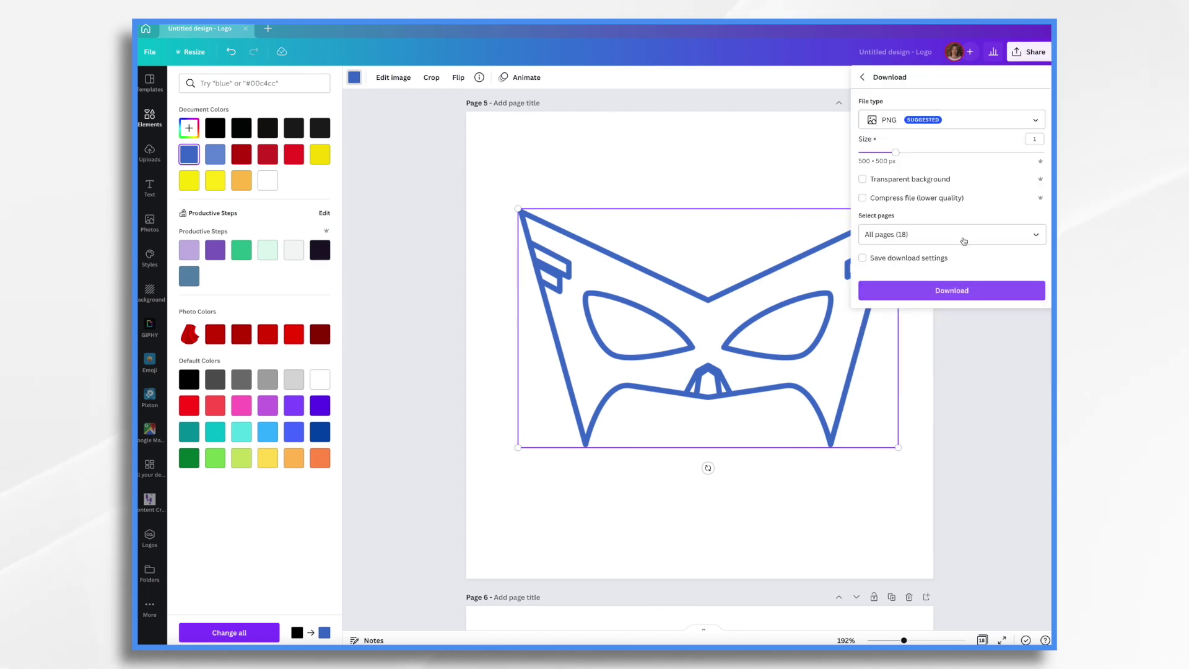
{"action": "left_click", "coordinate": [985, 123]}
{"action": "left_click", "coordinate": [904, 216]}
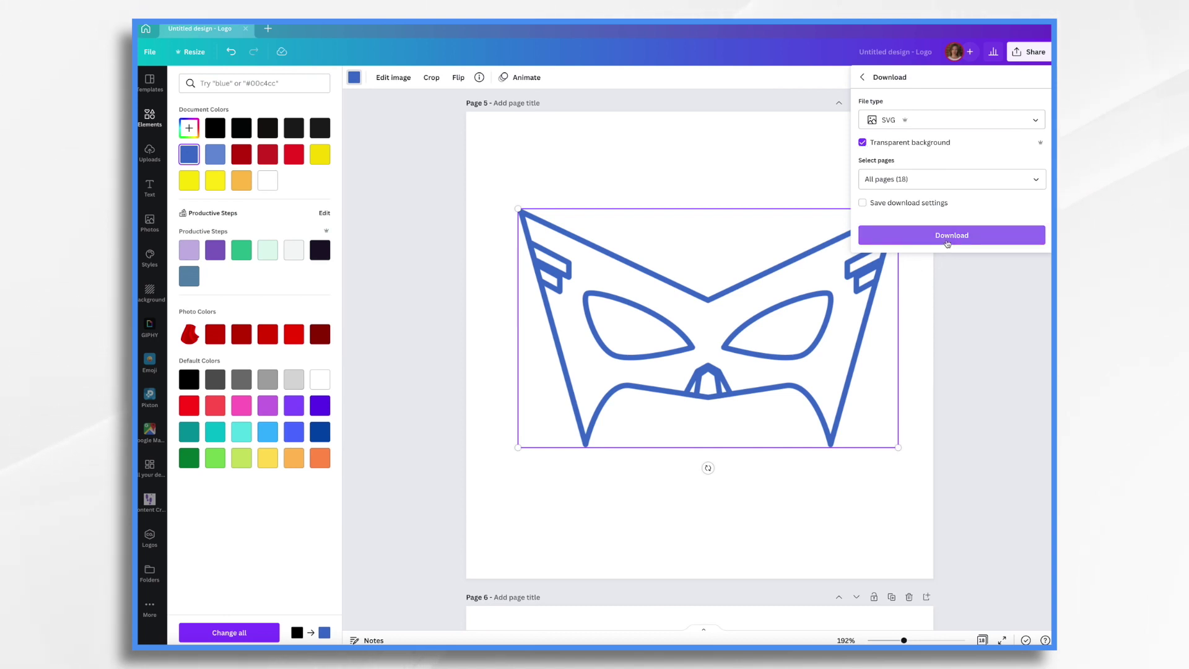
{"action": "left_click", "coordinate": [947, 237]}
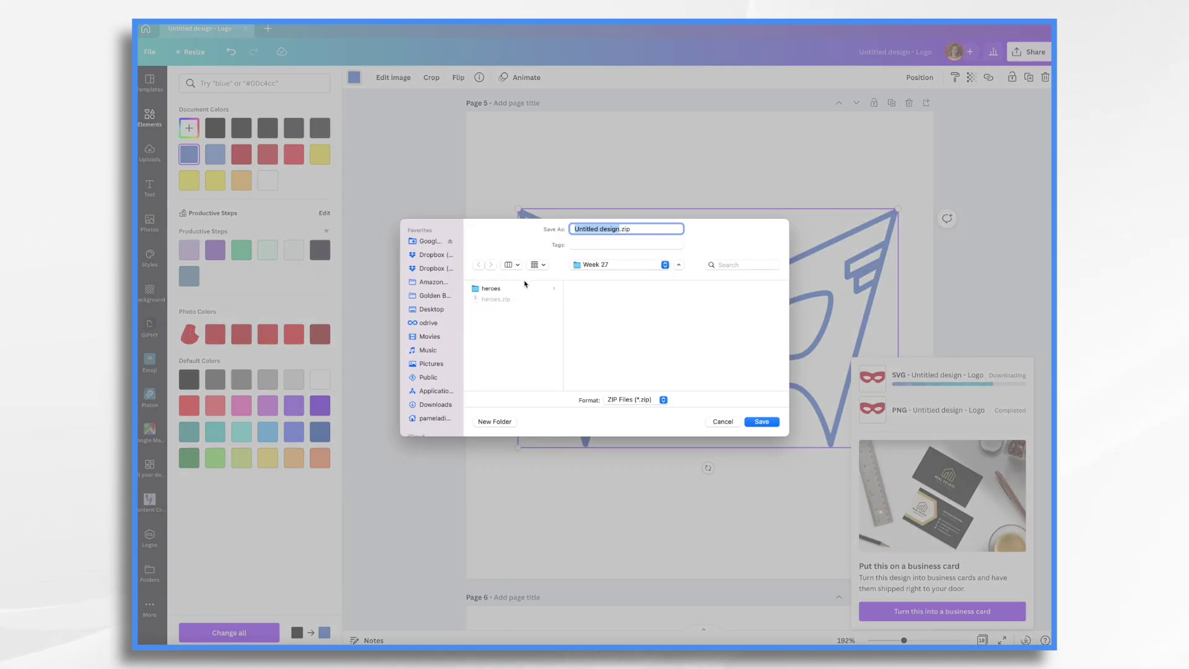
Unzip superheros.zip in Finder, open its folder of SVGs, and return to Doodly.
{"action": "type", "text": "sup"}
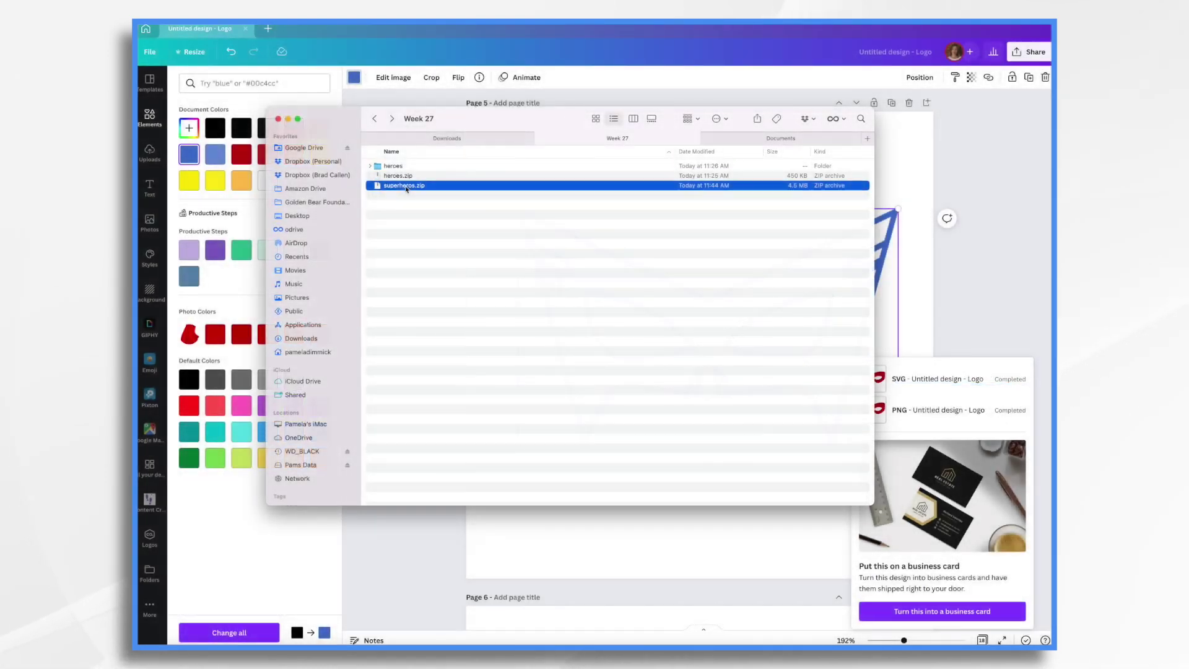
{"action": "double_click", "coordinate": [407, 188]}
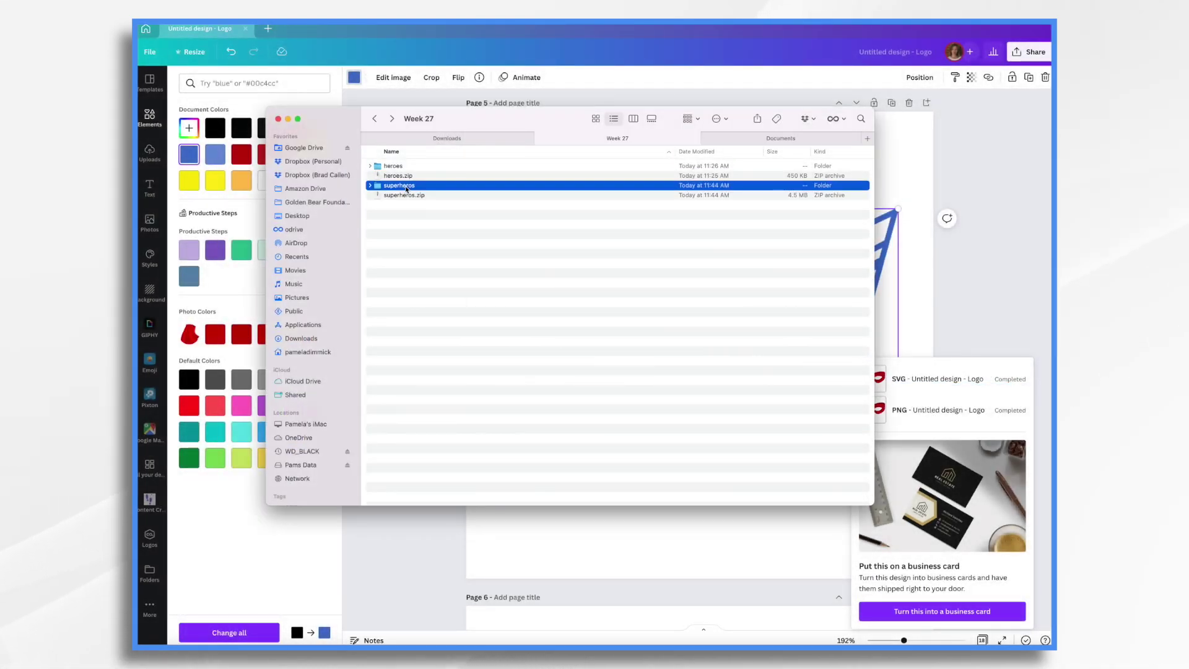
{"action": "double_click", "coordinate": [403, 185]}
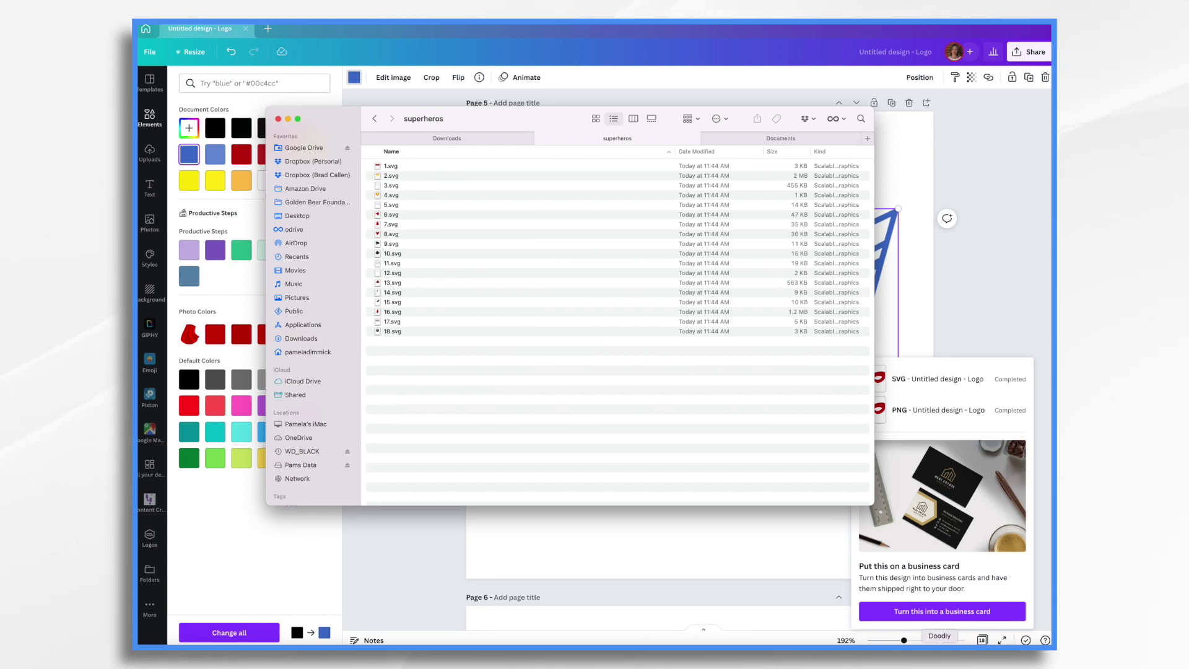
{"action": "left_click", "coordinate": [940, 644]}
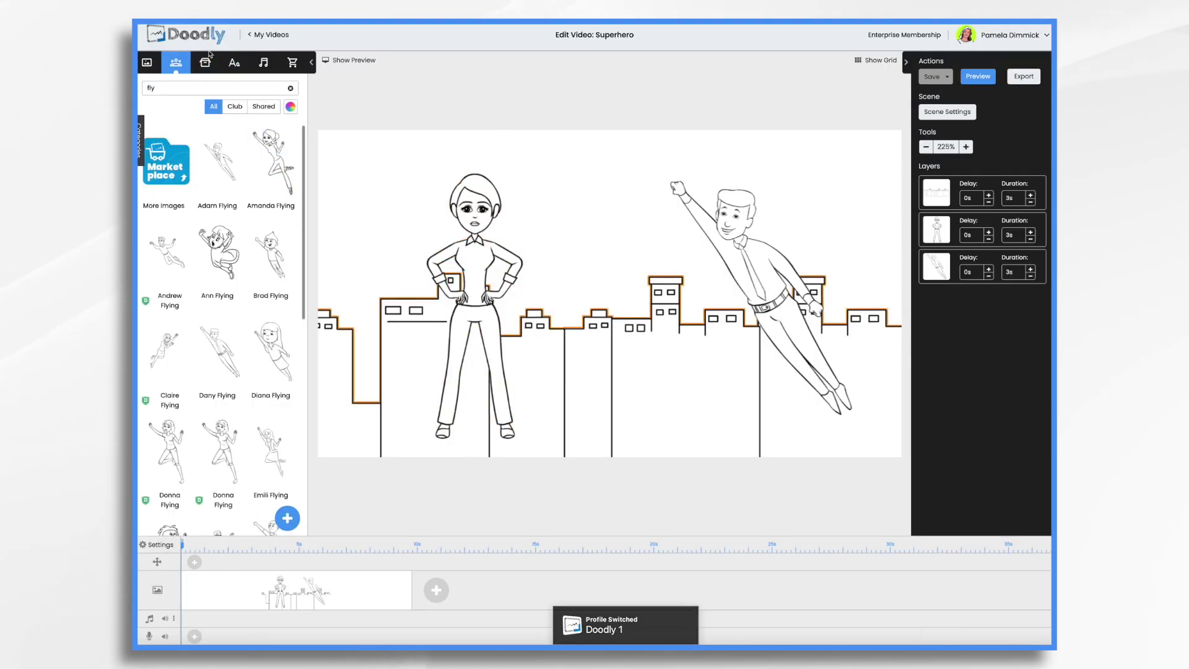
Start a new custom prop upload and browse into the superheros folder.
{"action": "left_click", "coordinate": [205, 62]}
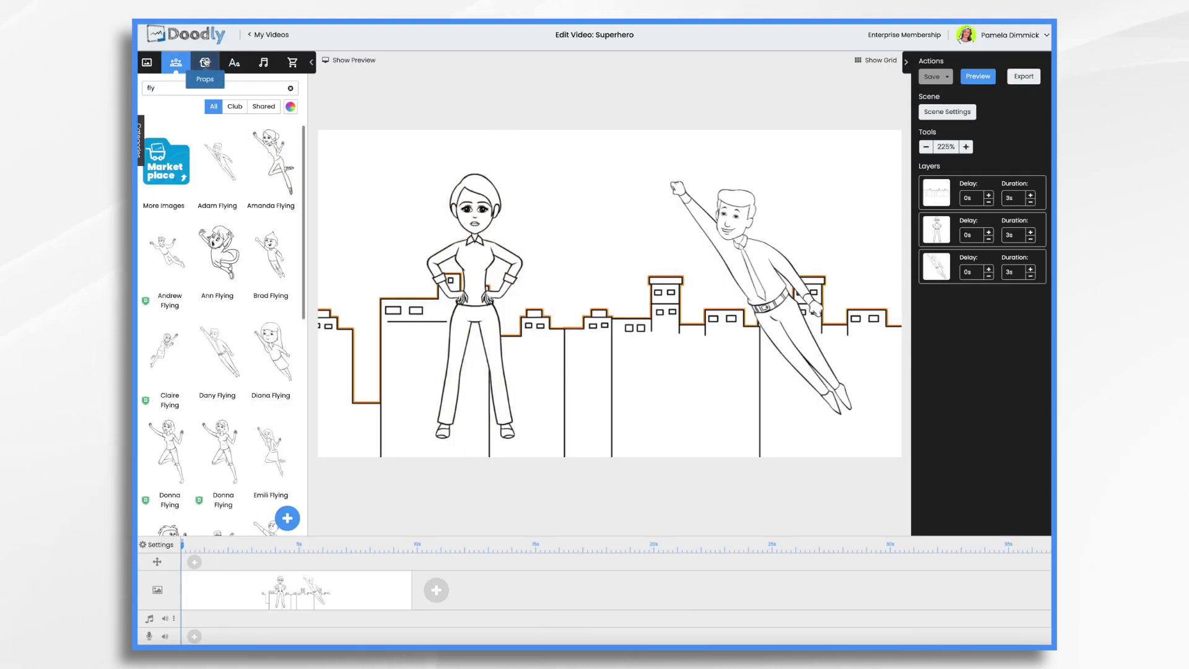
{"action": "left_click", "coordinate": [288, 519]}
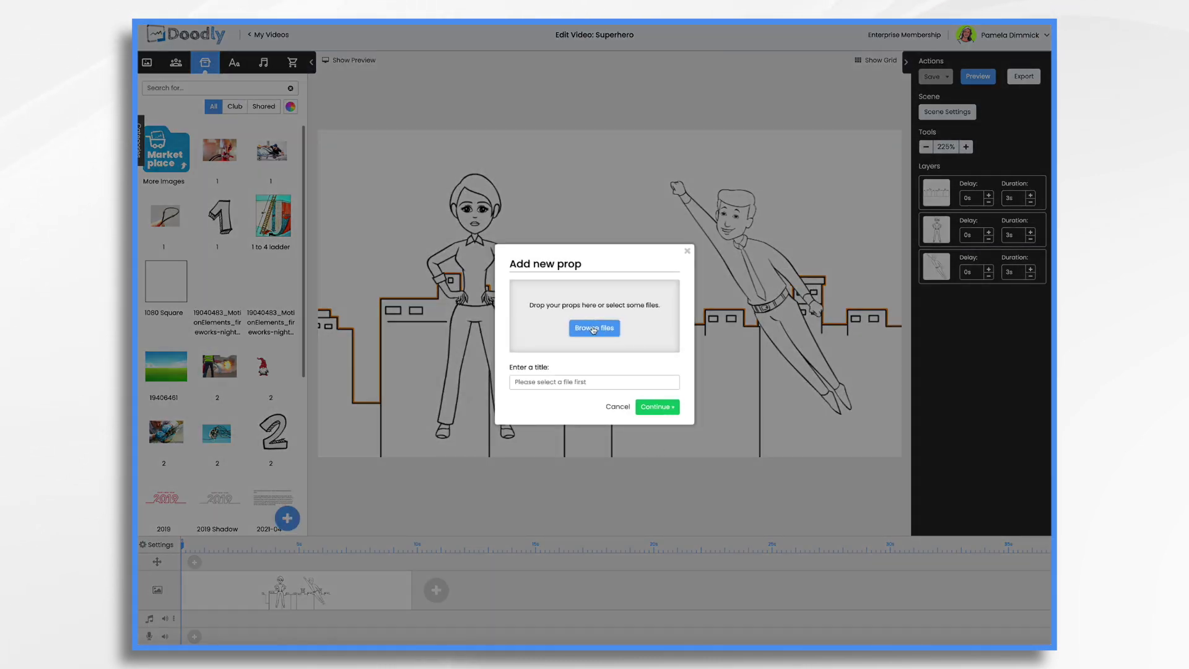
{"action": "left_click", "coordinate": [593, 329]}
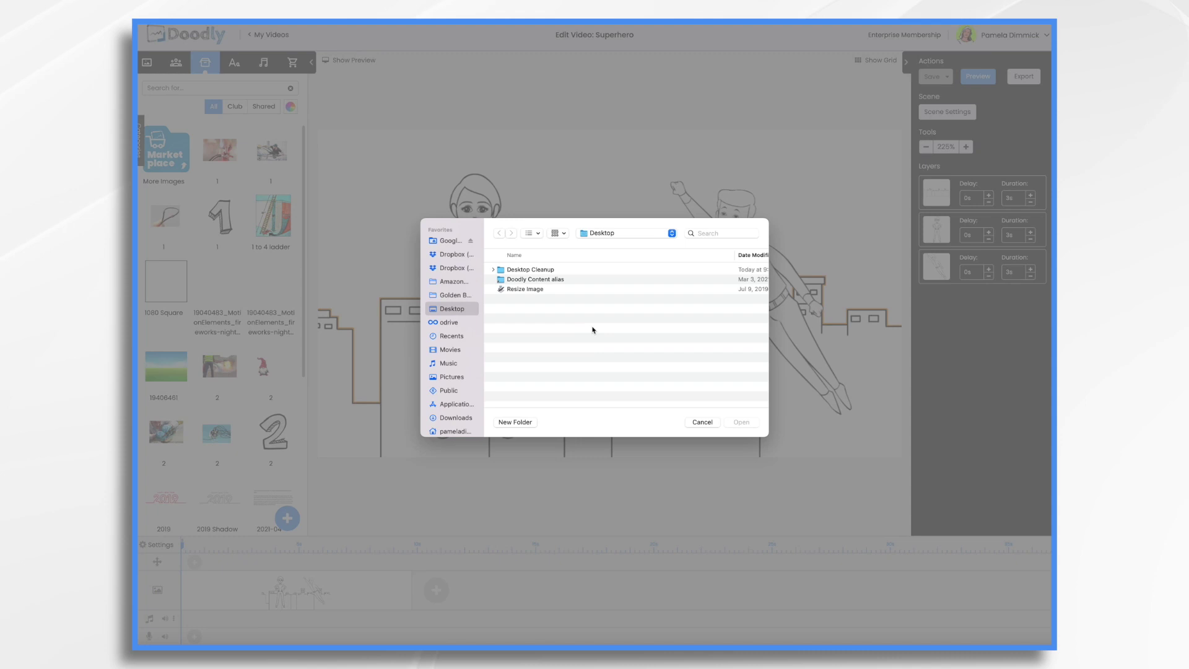
{"action": "double_click", "coordinate": [530, 269]}
{"action": "double_click", "coordinate": [517, 271]}
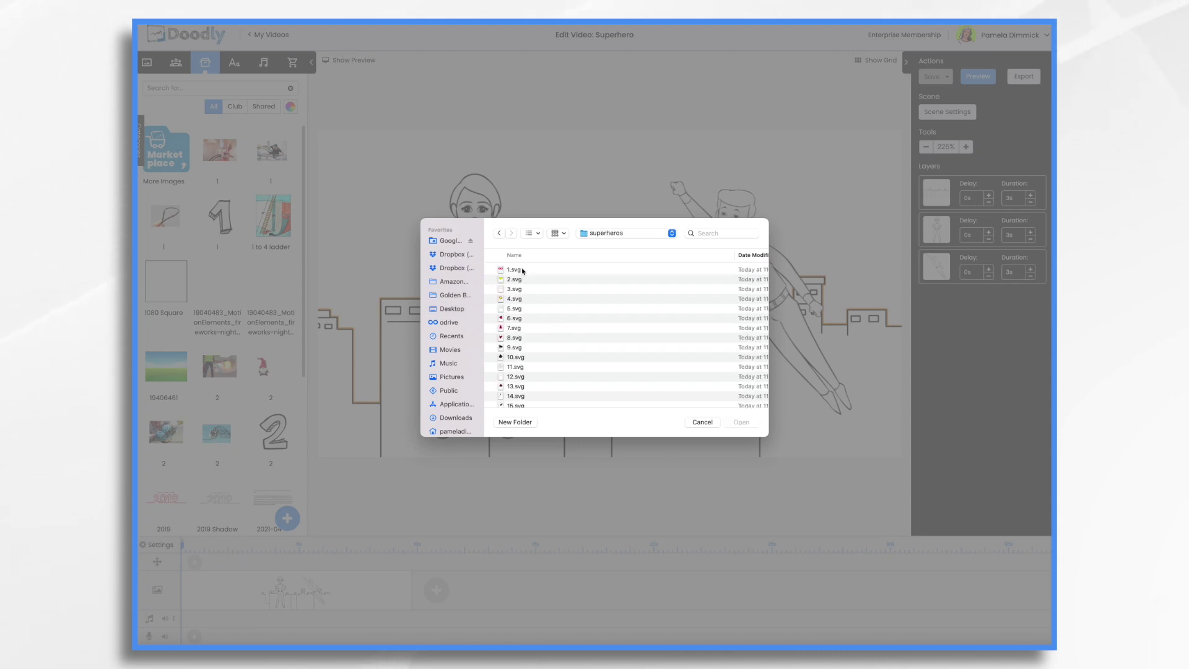
Select 1, 3, 6, 7, 8, 11 and 18.svg and upload them as props.
{"action": "left_click", "coordinate": [513, 271]}
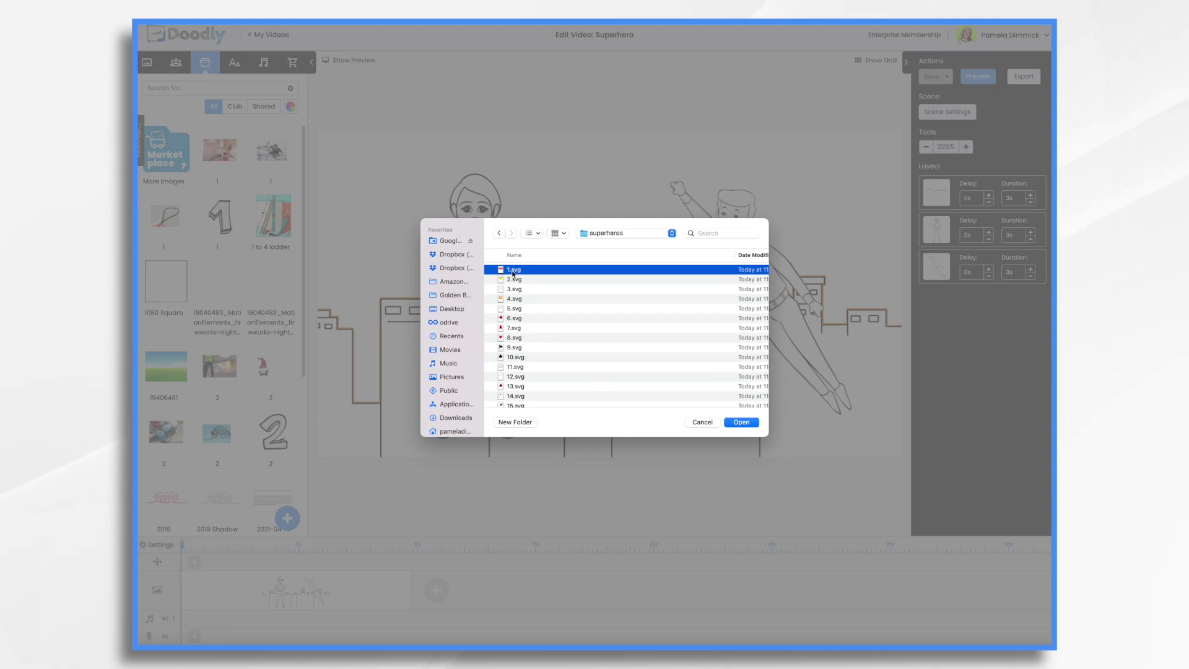
{"action": "left_click", "coordinate": [515, 289], "text": "super"}
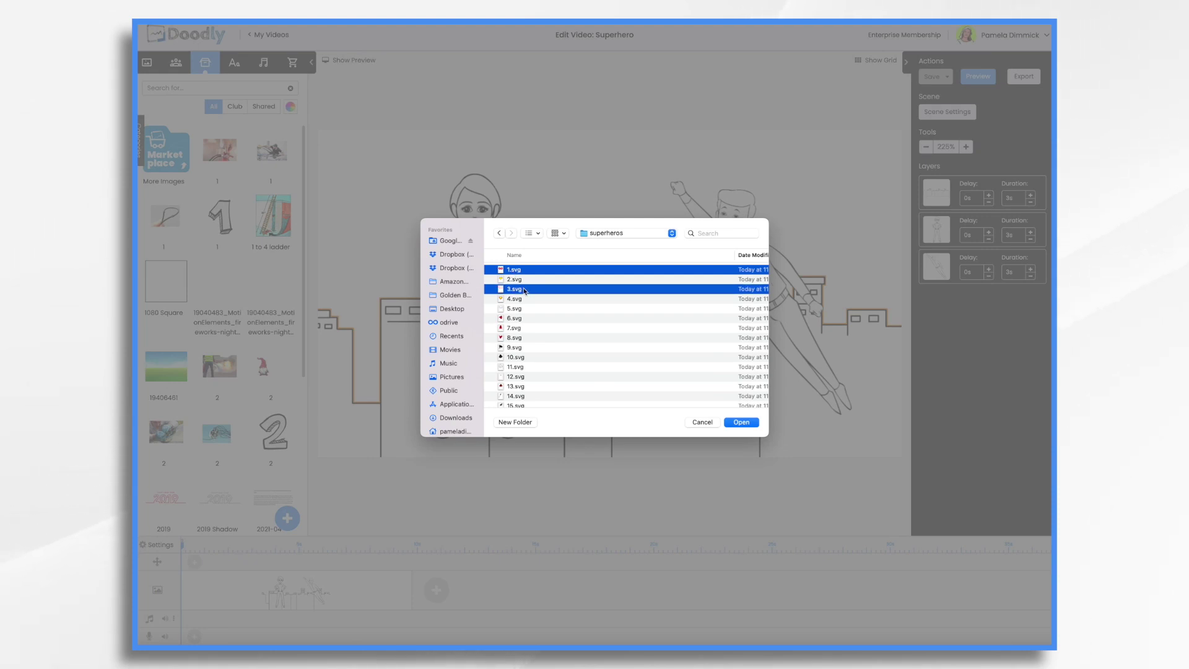
{"action": "left_click", "coordinate": [534, 319], "text": "super"}
{"action": "left_click", "coordinate": [533, 330], "text": "super"}
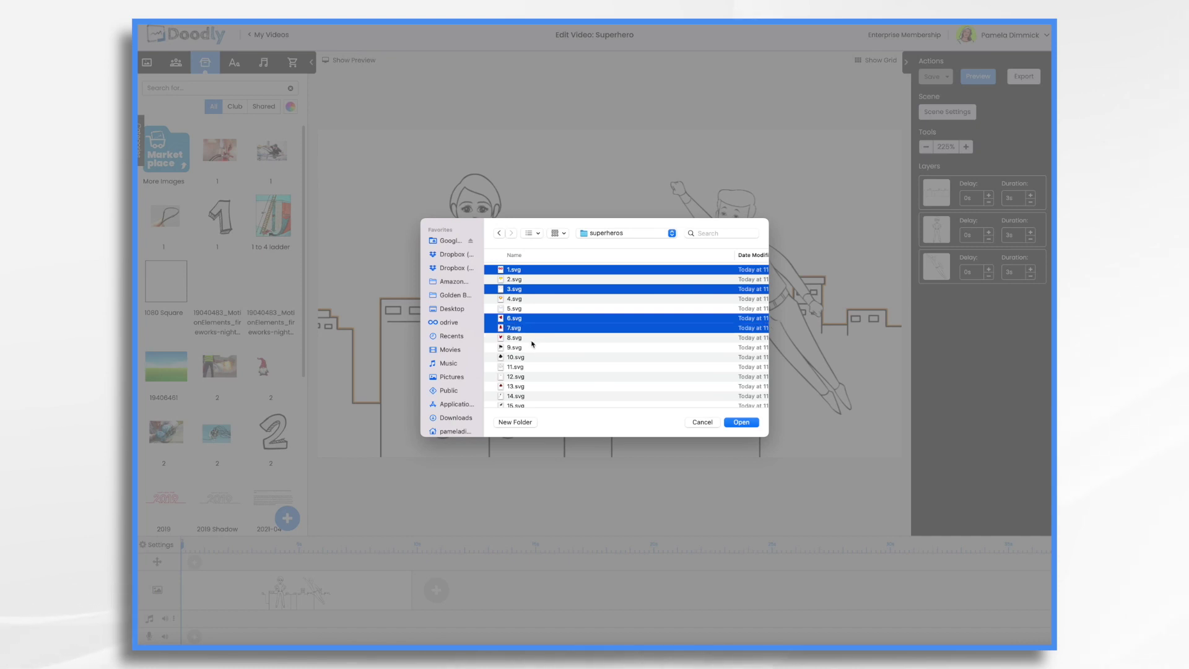
{"action": "left_click", "coordinate": [532, 340], "text": "super"}
{"action": "left_click", "coordinate": [551, 367], "text": "super"}
{"action": "scroll", "coordinate": [546, 371], "scroll_direction": "down", "scroll_amount": 2}
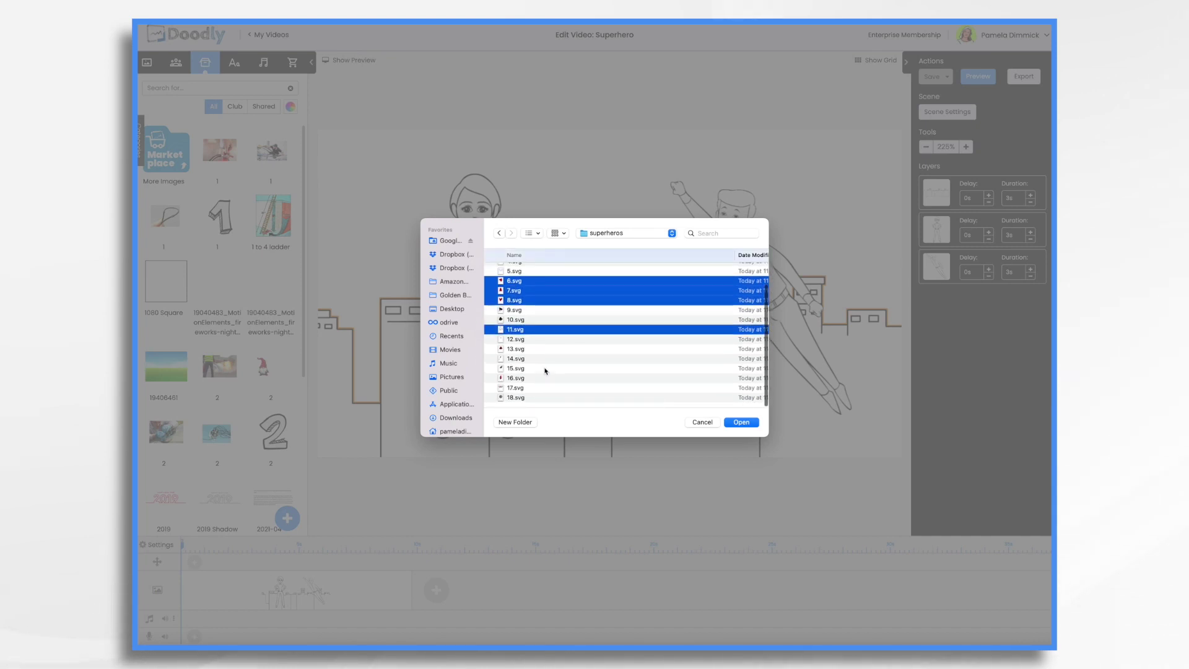
{"action": "left_click", "coordinate": [520, 400], "text": "super"}
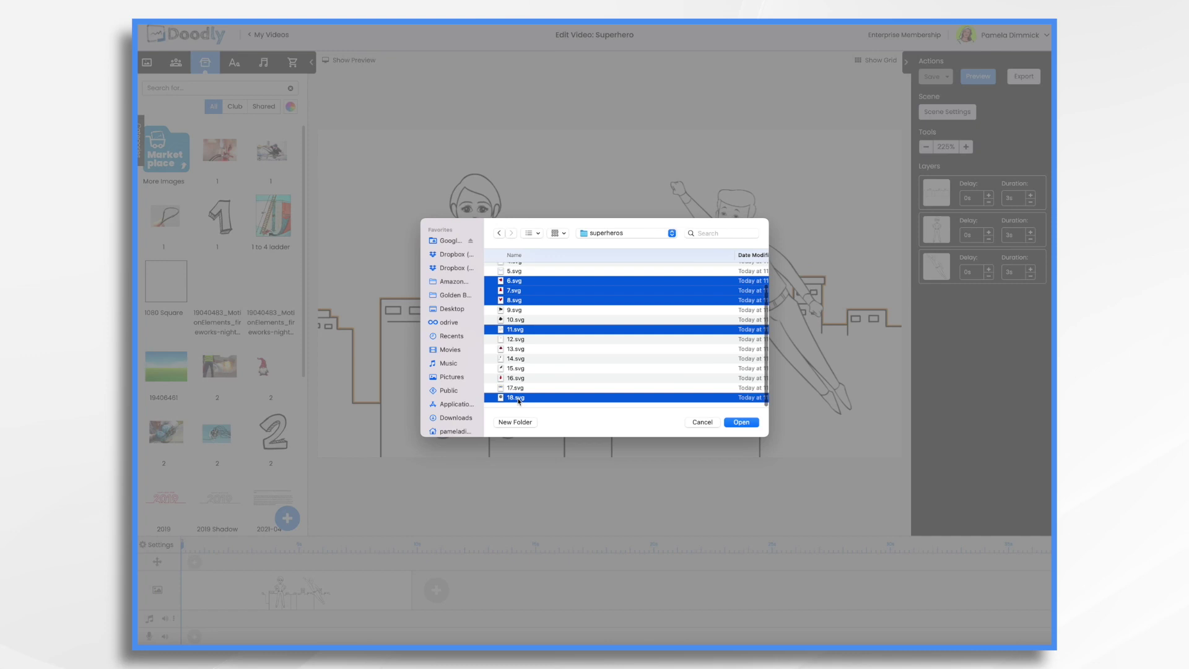
{"action": "left_click", "coordinate": [741, 422]}
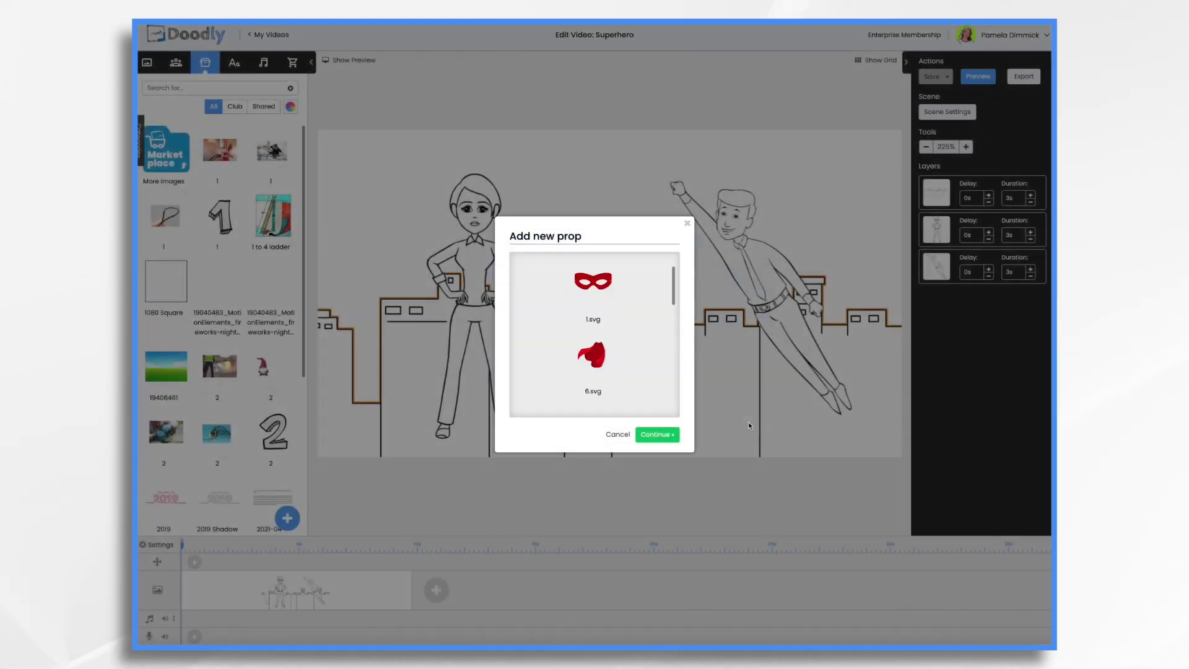
{"action": "scroll", "coordinate": [641, 329], "scroll_direction": "down", "scroll_amount": 6}
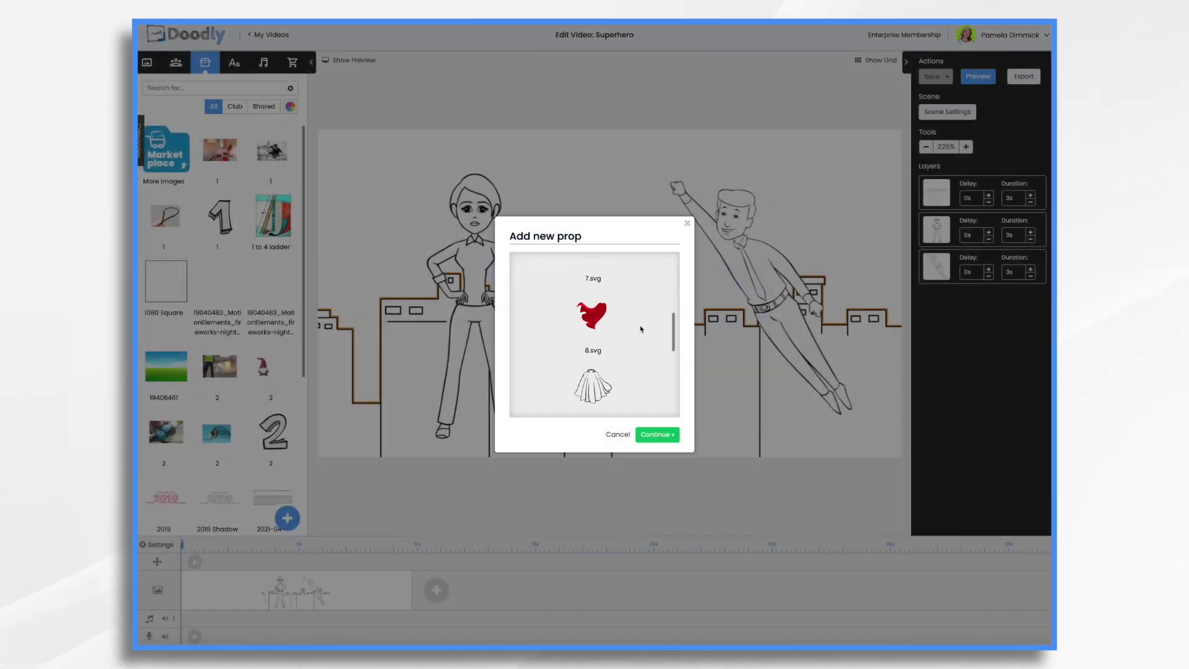
{"action": "scroll", "coordinate": [640, 327], "scroll_direction": "up", "scroll_amount": 6}
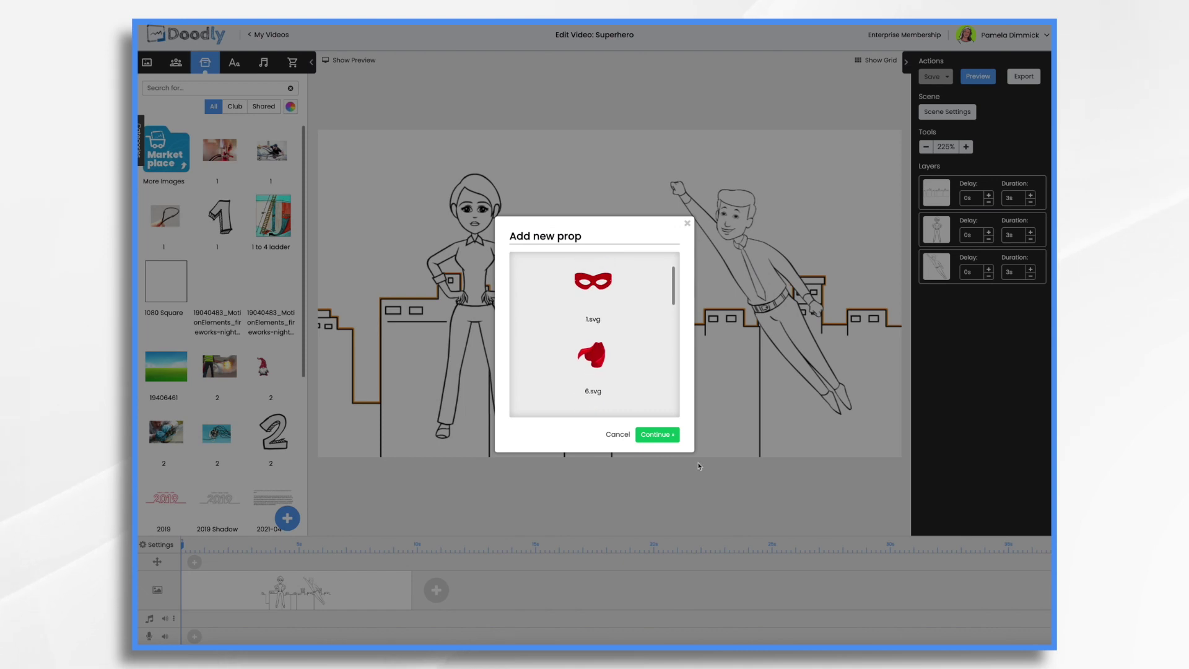
{"action": "left_click", "coordinate": [658, 435]}
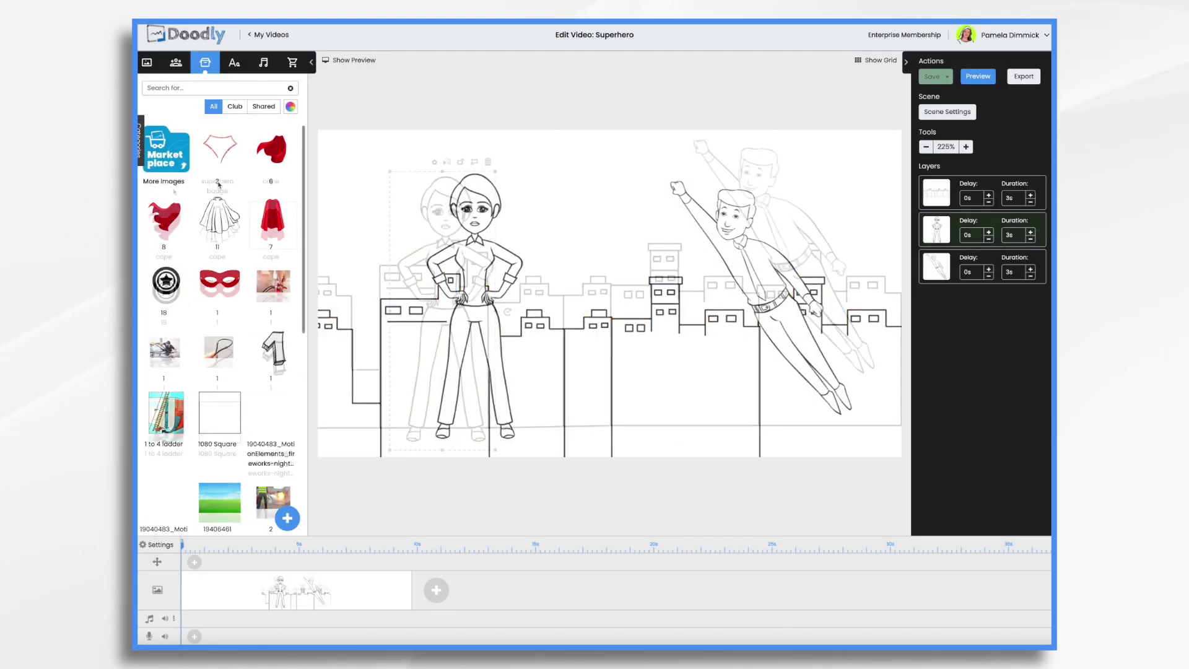
Add the red cape behind Amanda and a 74 px red mask over her eyes.
{"action": "left_click_drag", "start_coordinate": [166, 224], "coordinate": [434, 266]}
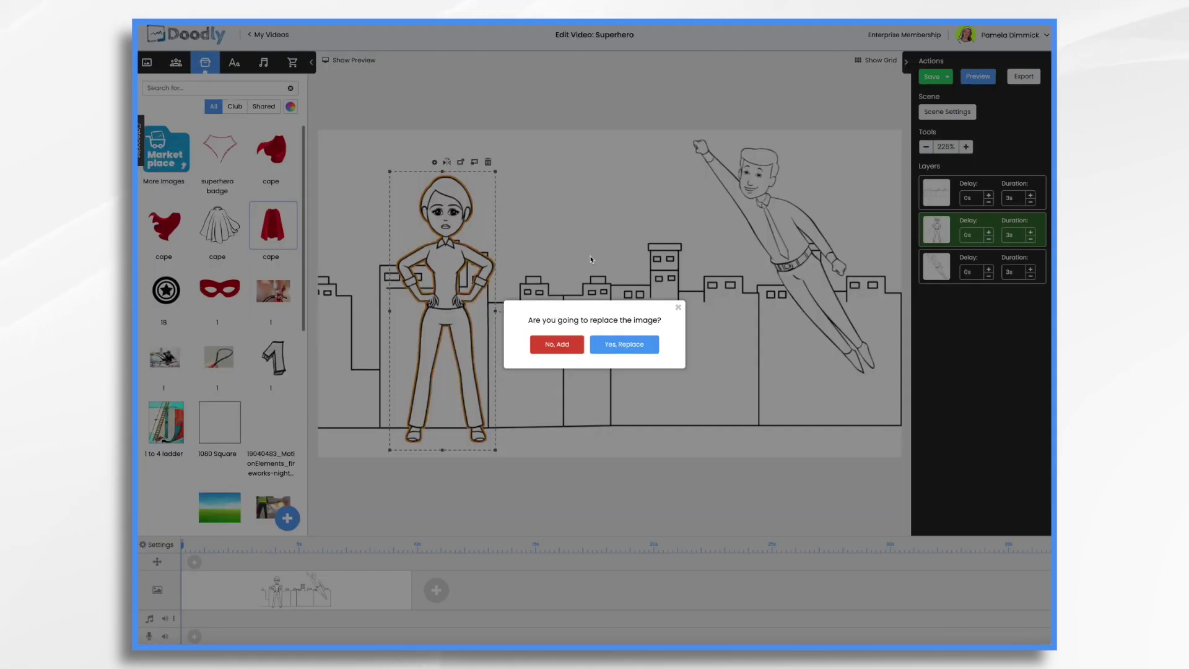
{"action": "left_click", "coordinate": [569, 340]}
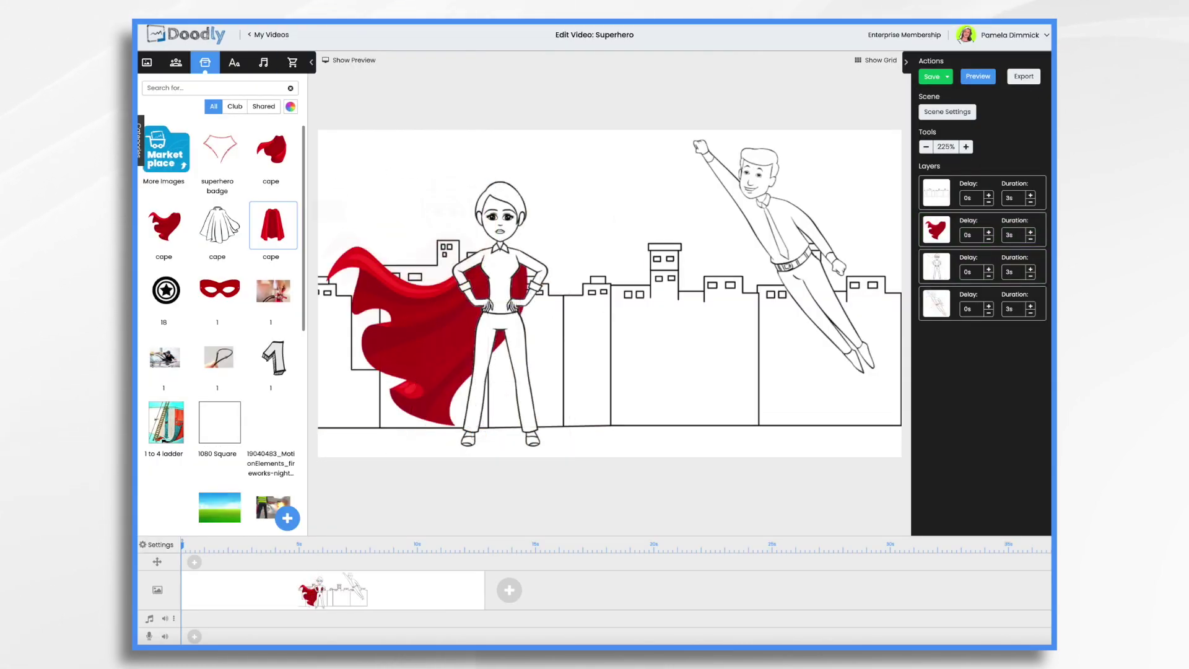
{"action": "left_click_drag", "start_coordinate": [220, 288], "coordinate": [508, 215]}
{"action": "left_click", "coordinate": [559, 342]}
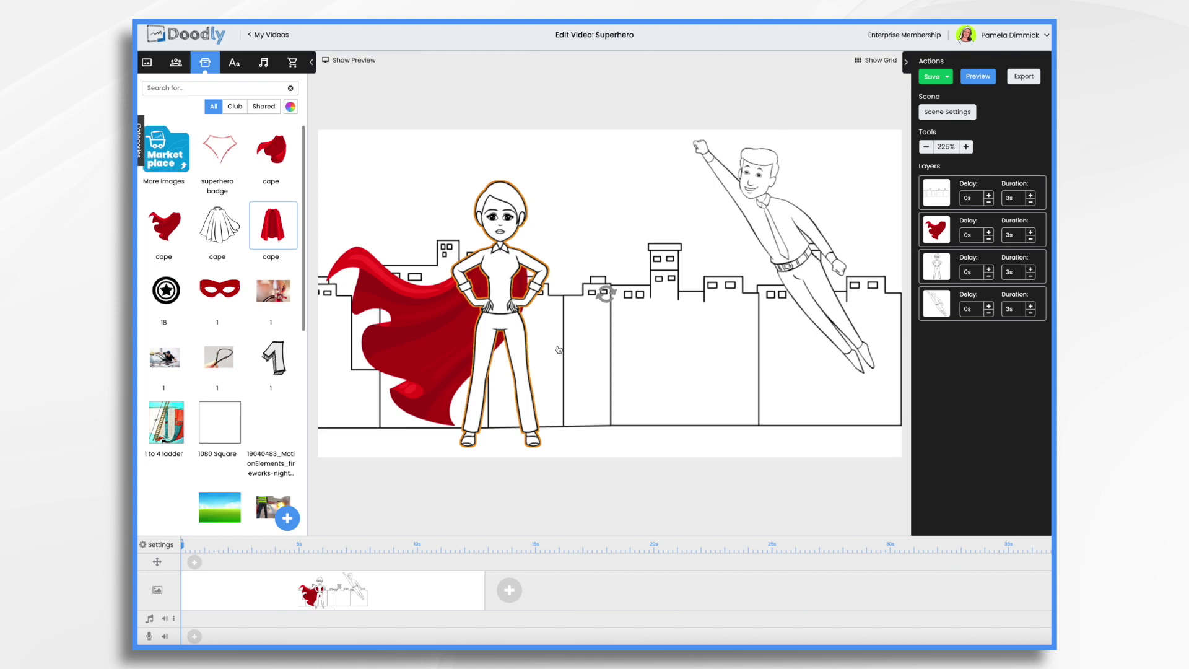
{"action": "left_click_drag", "start_coordinate": [600, 309], "coordinate": [437, 178]}
{"action": "left_click_drag", "start_coordinate": [428, 137], "coordinate": [501, 215]}
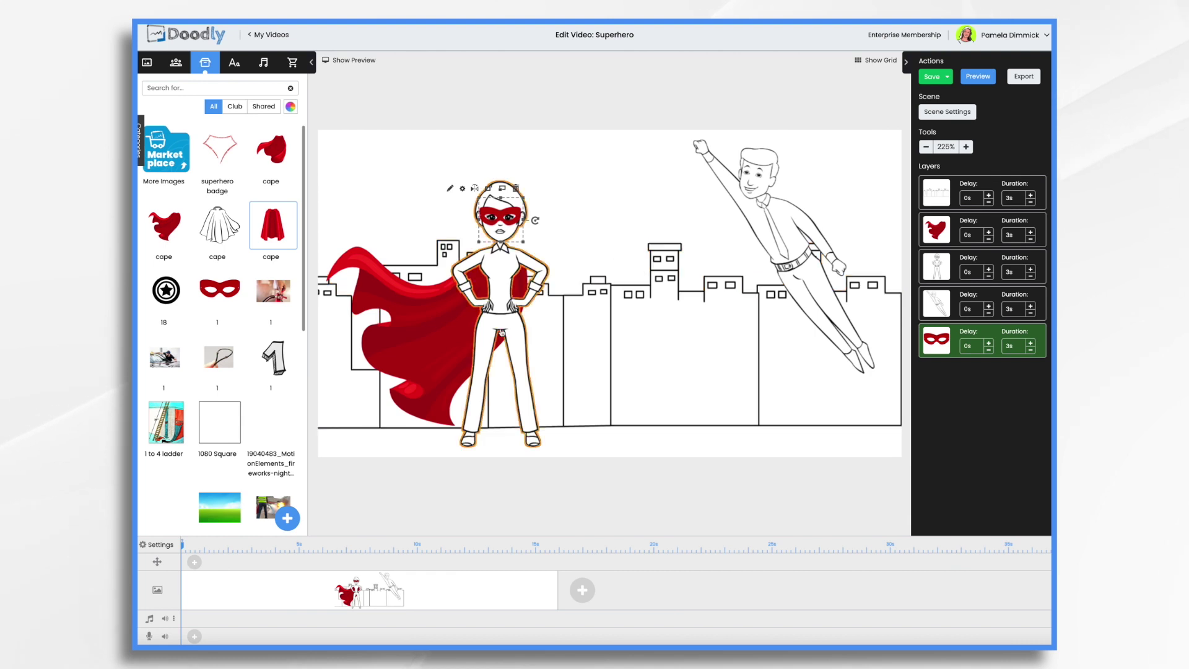
Add the star shield as its own 64 px layer on the flying man's chest.
{"action": "left_click", "coordinate": [604, 210]}
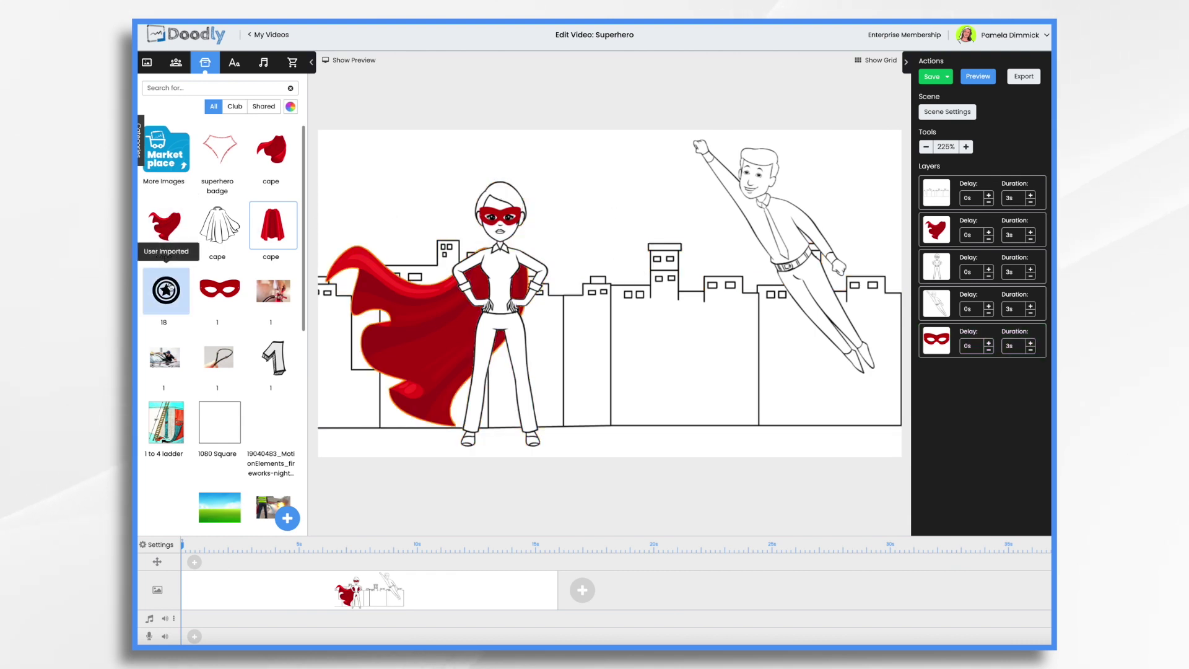
{"action": "left_click_drag", "start_coordinate": [167, 290], "coordinate": [506, 267]}
{"action": "left_click", "coordinate": [557, 344]}
{"action": "left_click_drag", "start_coordinate": [606, 345], "coordinate": [563, 245]}
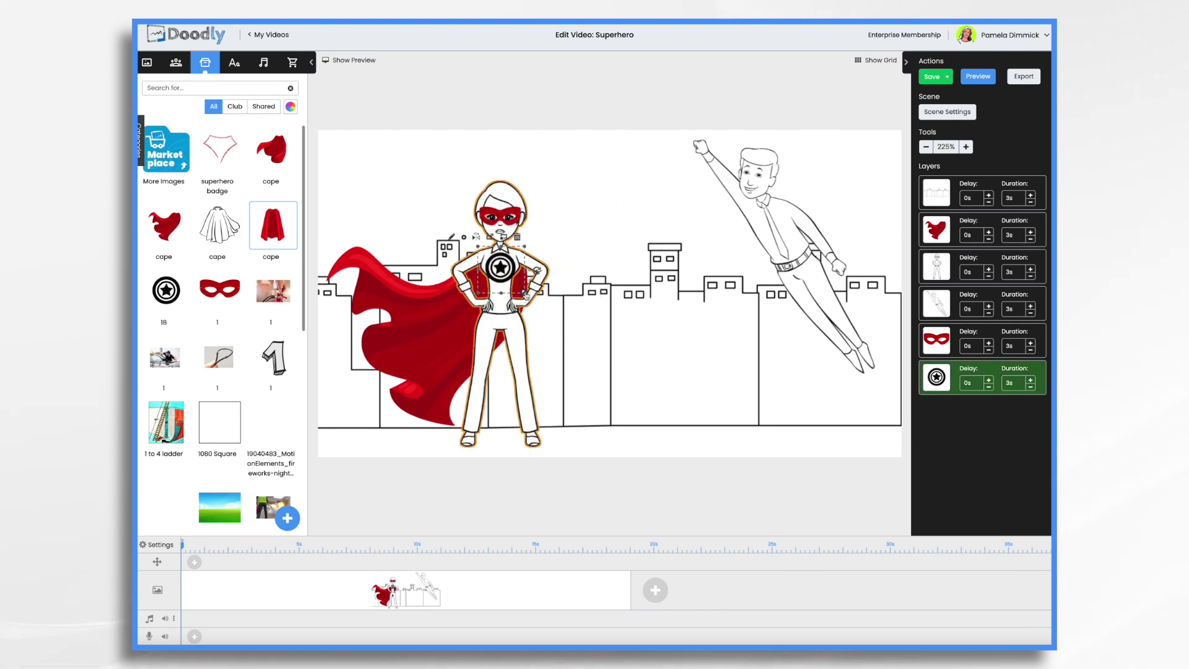
{"action": "left_click_drag", "start_coordinate": [525, 291], "coordinate": [522, 291]}
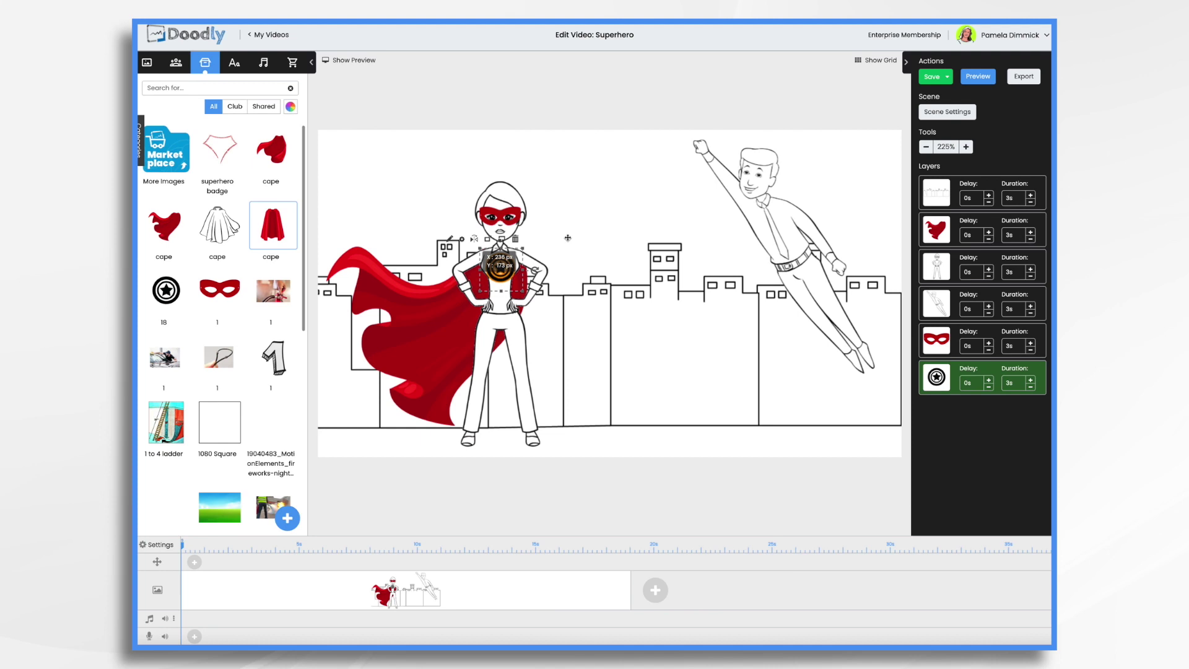
{"action": "left_click", "coordinate": [632, 206]}
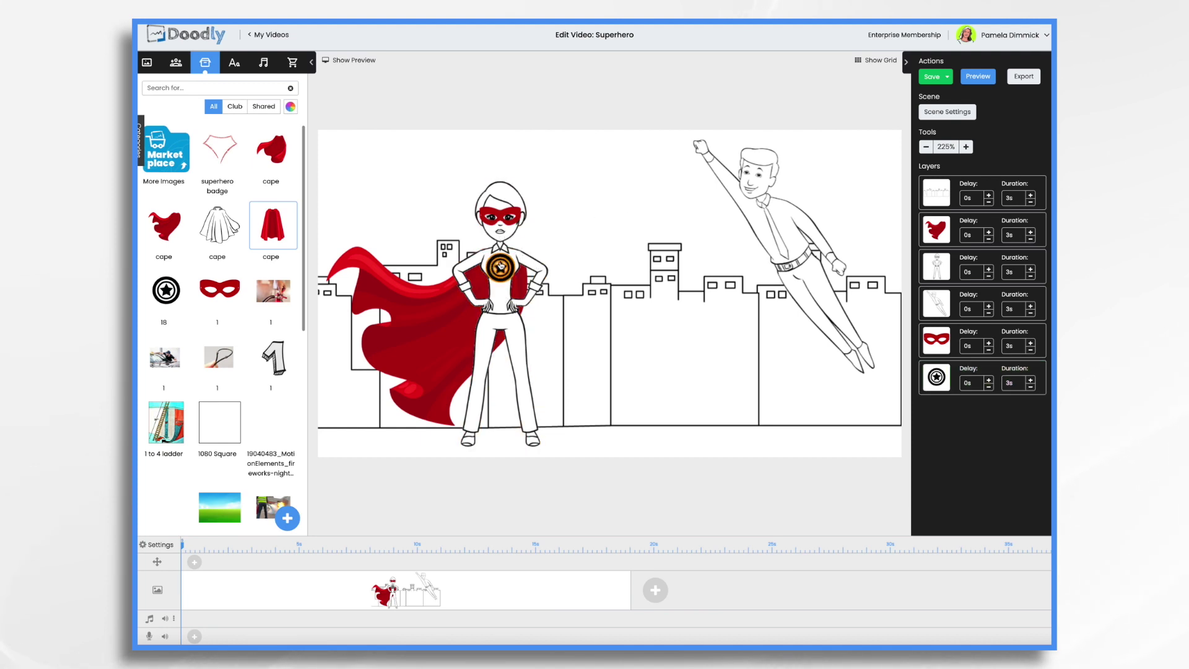
{"action": "left_click_drag", "start_coordinate": [500, 266], "coordinate": [798, 254]}
Swap the flying man for a level flying pose from the flying characters library.
{"action": "left_click", "coordinate": [175, 63]}
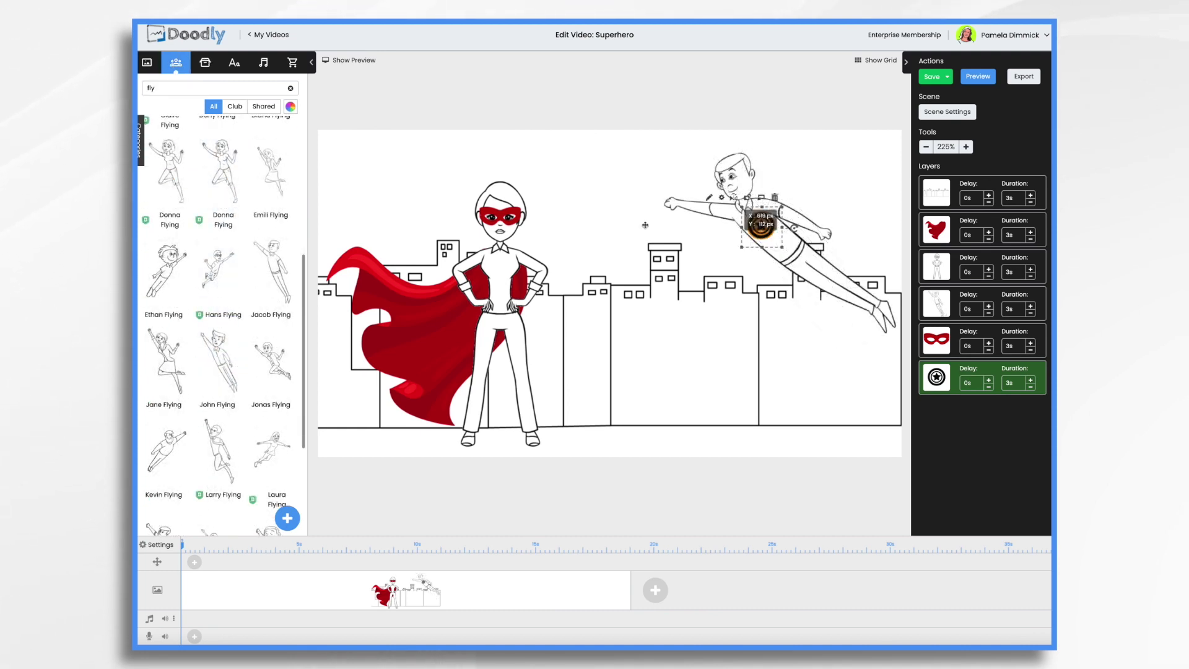
{"action": "left_click_drag", "start_coordinate": [761, 226], "coordinate": [761, 225]}
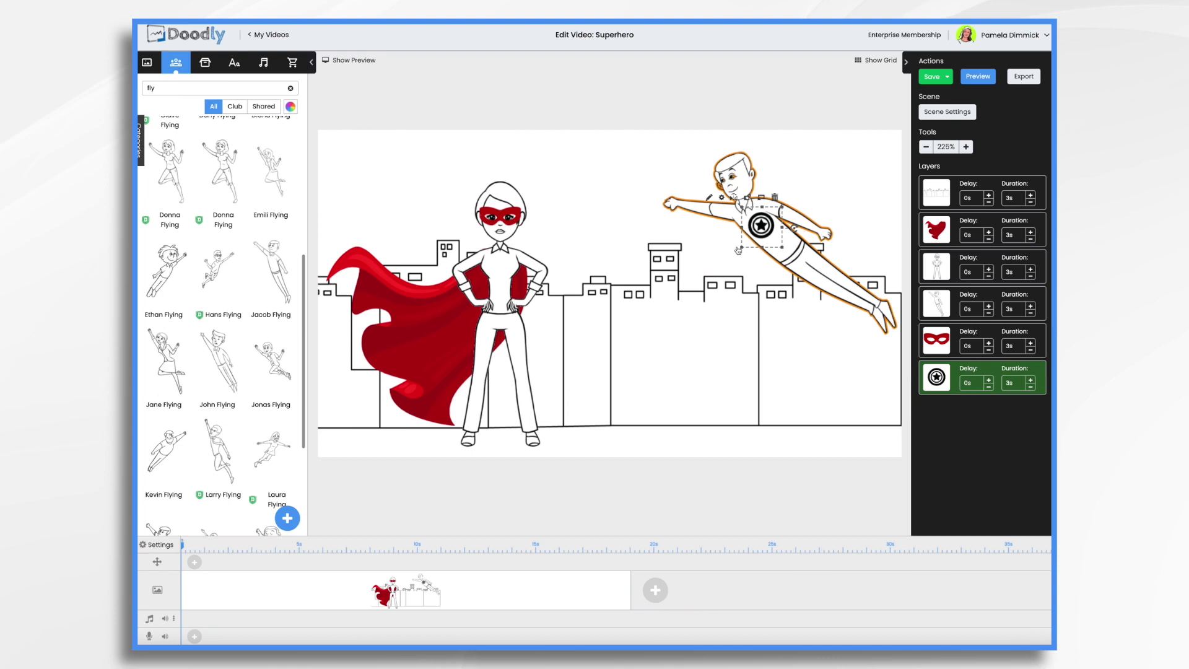
{"action": "left_click", "coordinate": [715, 247]}
Add the superhero badge prop as its own layer, shrink it, and set it on the woman's chest.
{"action": "left_click", "coordinate": [508, 266]}
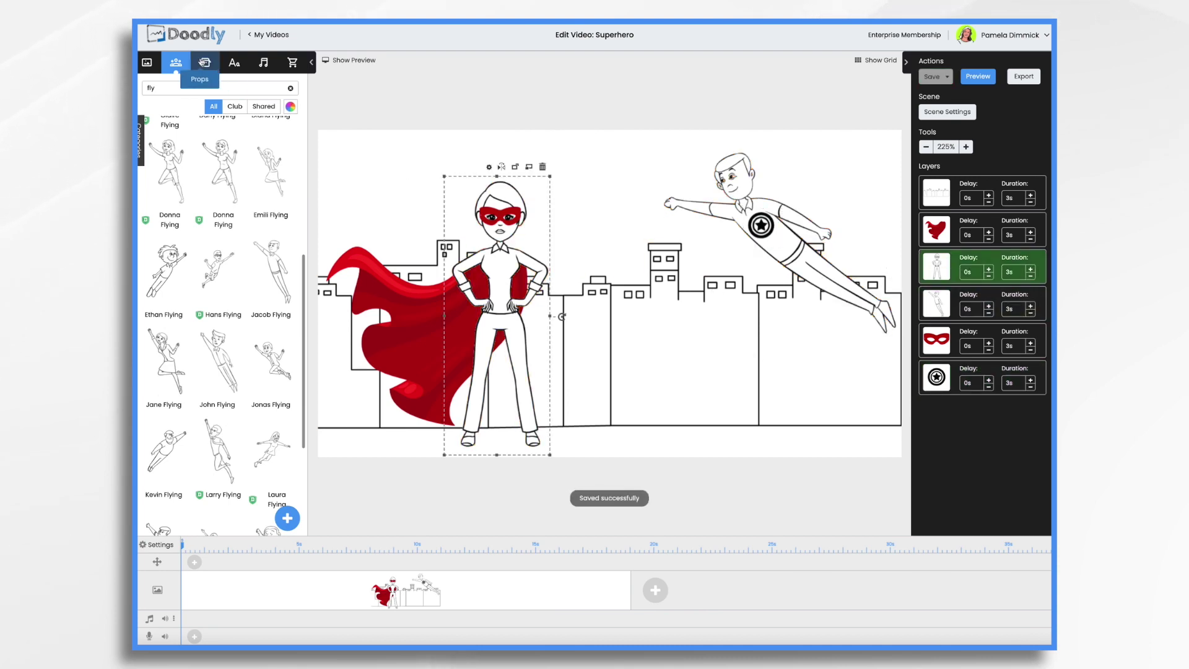
{"action": "left_click", "coordinate": [205, 62]}
{"action": "left_click_drag", "start_coordinate": [220, 148], "coordinate": [471, 235]}
{"action": "left_click", "coordinate": [558, 343]}
{"action": "left_click_drag", "start_coordinate": [583, 244], "coordinate": [520, 199]}
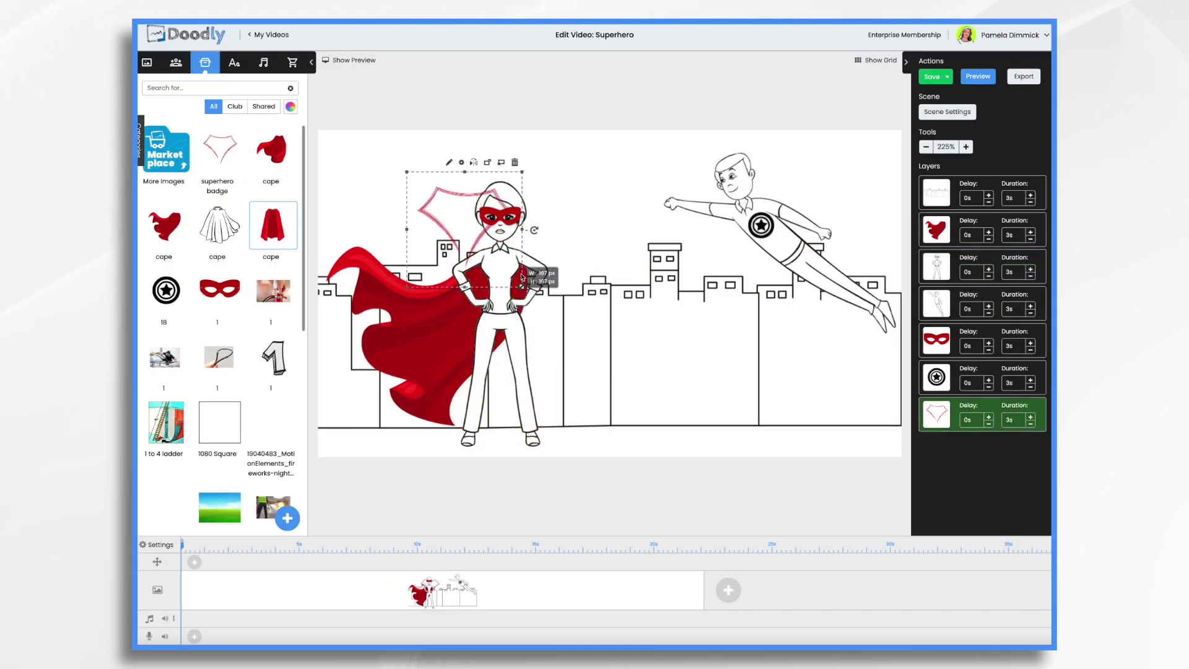
{"action": "left_click_drag", "start_coordinate": [427, 186], "coordinate": [523, 296]}
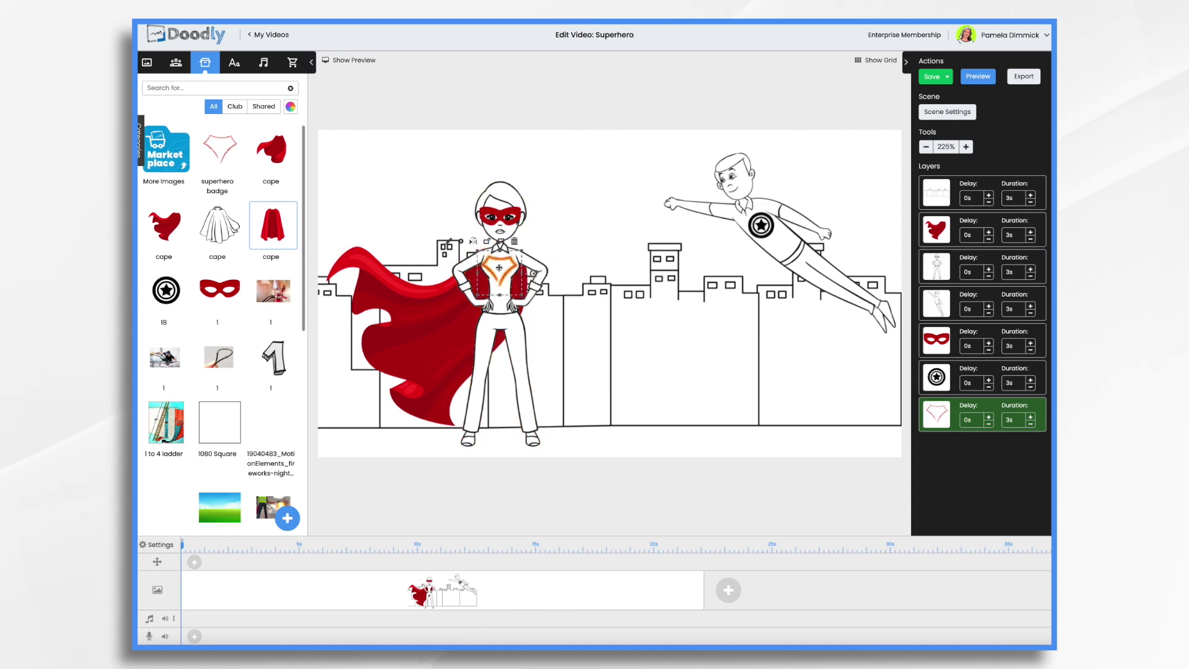
{"action": "left_click", "coordinate": [211, 88]}
Add Cape 4 as a new image, mirror it, and tuck it behind the flying hero's back.
{"action": "type", "text": "cape"}
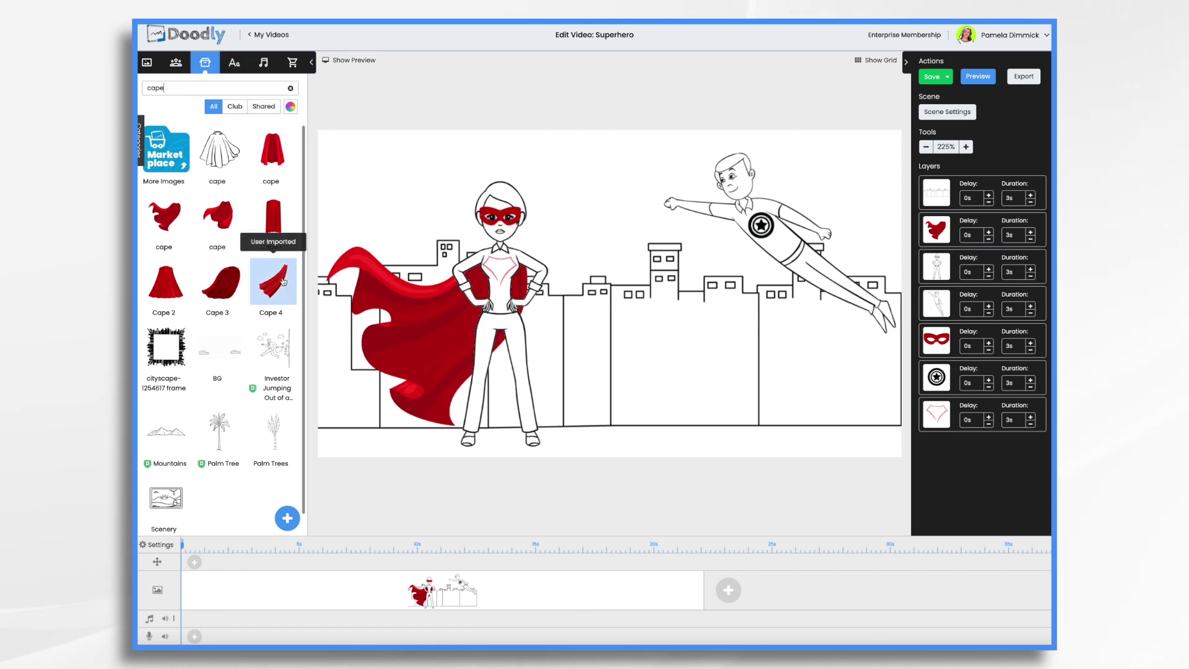
{"action": "left_click_drag", "start_coordinate": [283, 282], "coordinate": [681, 276]}
{"action": "left_click", "coordinate": [558, 345]}
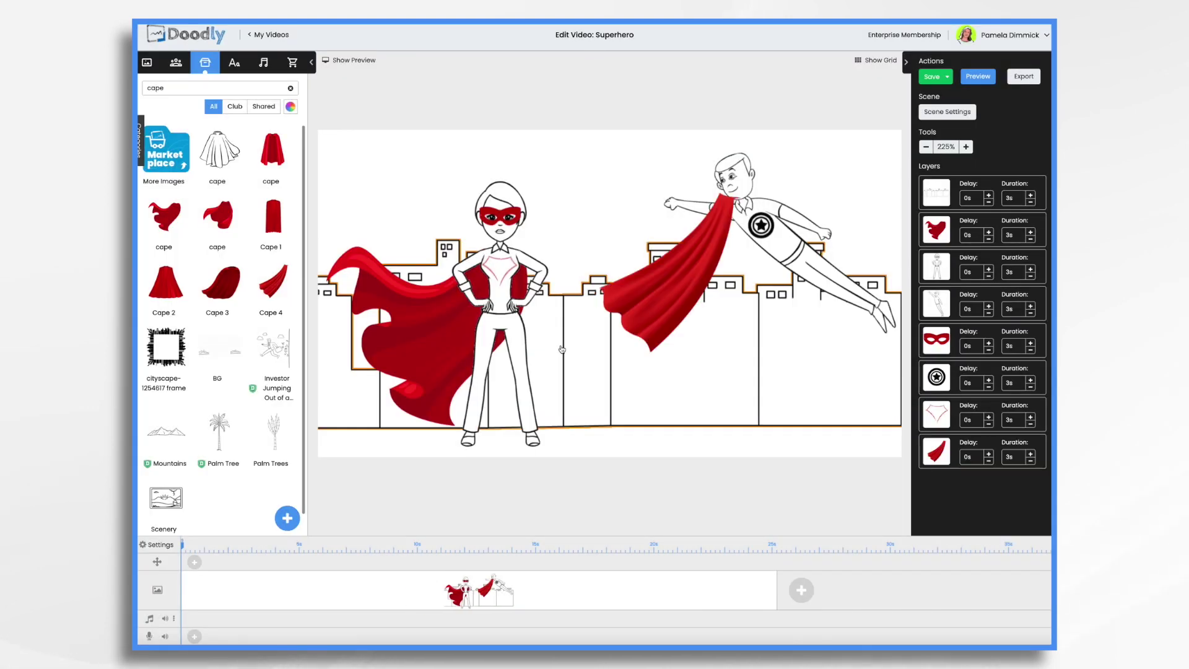
{"action": "left_click", "coordinate": [702, 264]}
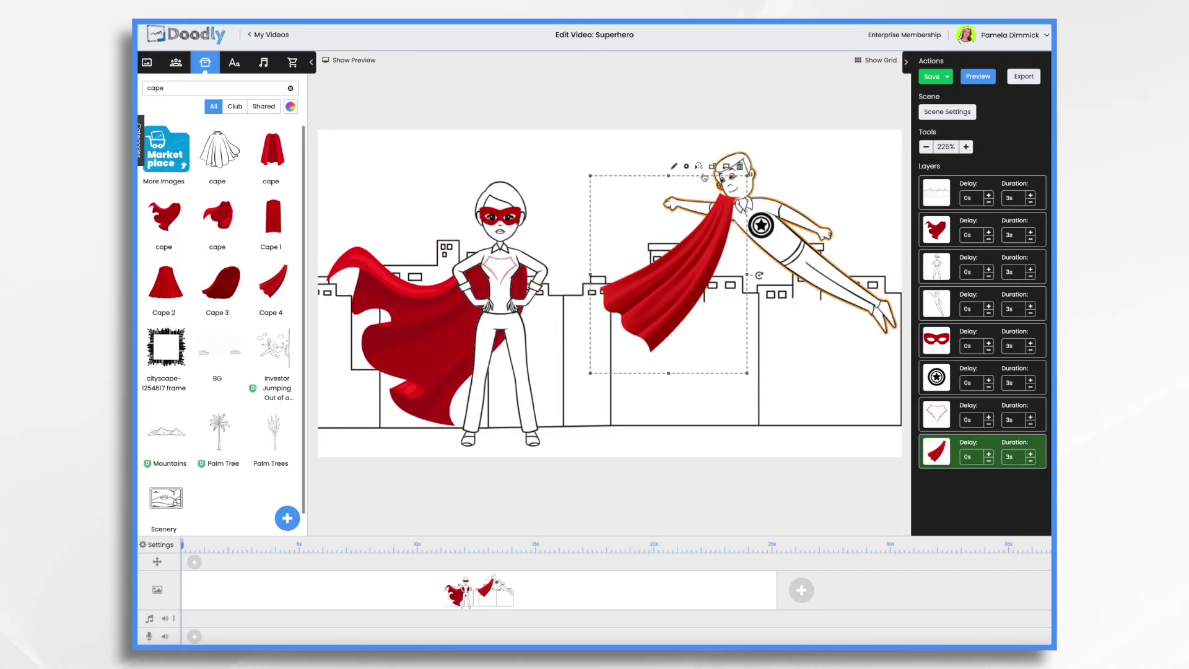
{"action": "left_click", "coordinate": [699, 168]}
{"action": "left_click_drag", "start_coordinate": [630, 250], "coordinate": [780, 249]}
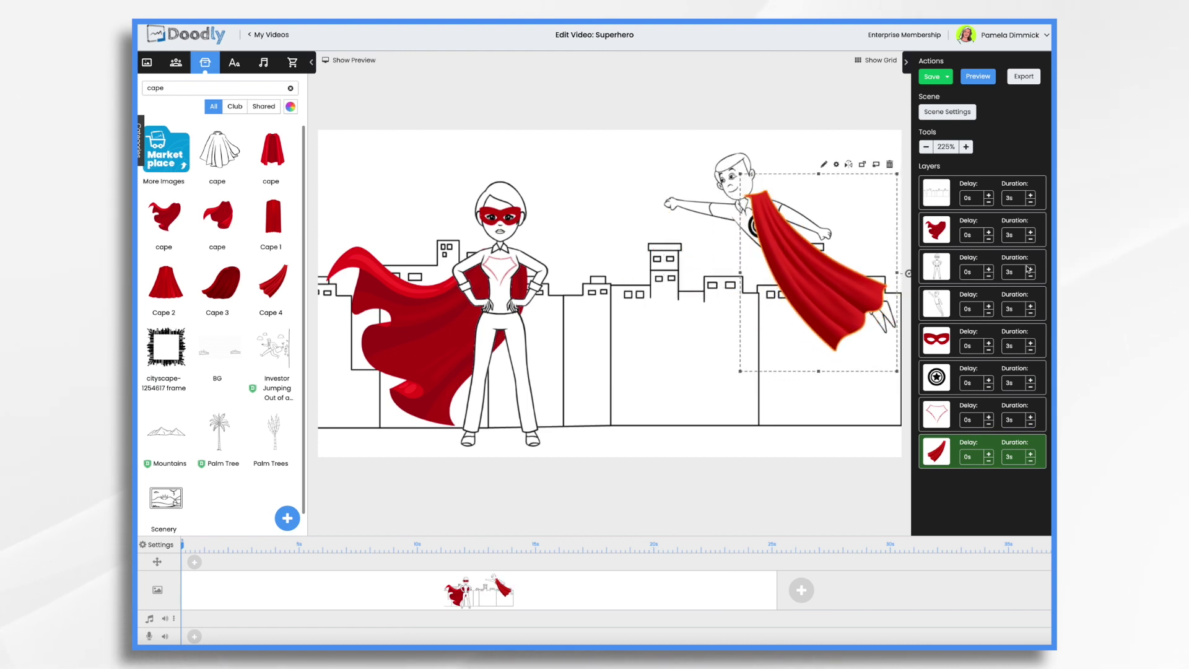
{"action": "mouse_move", "coordinate": [947, 456]}
{"action": "left_mouse_down"}
{"action": "mouse_move", "coordinate": [941, 304]}
{"action": "mouse_move", "coordinate": [908, 232]}
{"action": "left_mouse_up"}
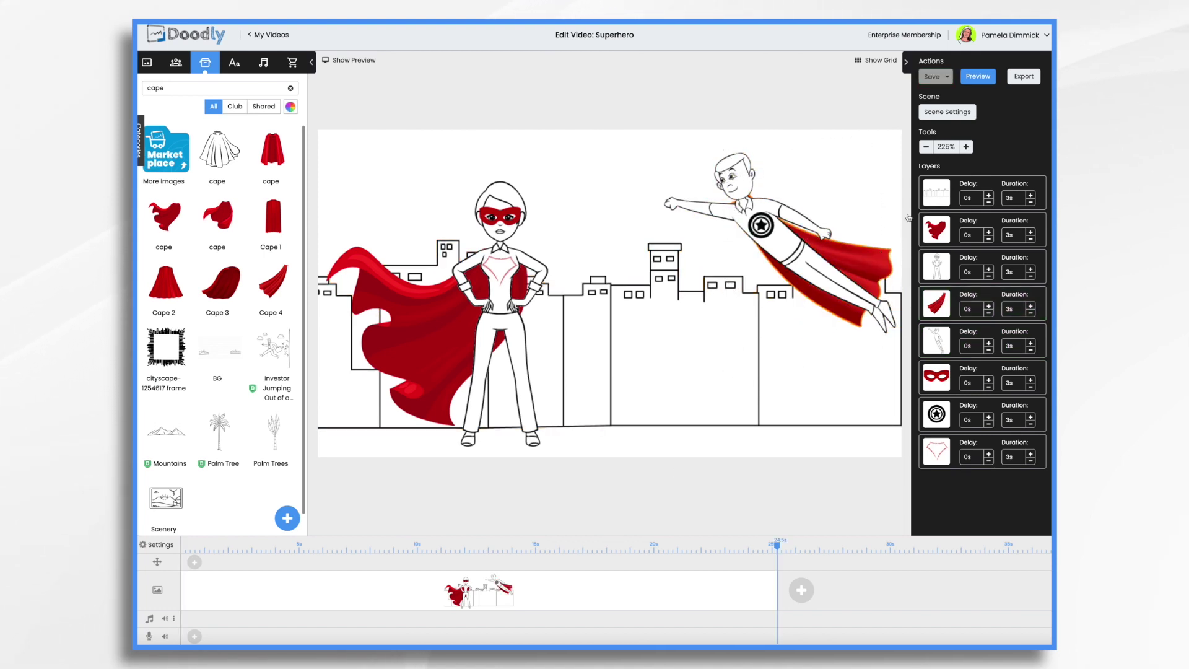
Give the cityscape background layer a 0s duration, then select the standing hero's cape.
{"action": "left_click", "coordinate": [944, 200]}
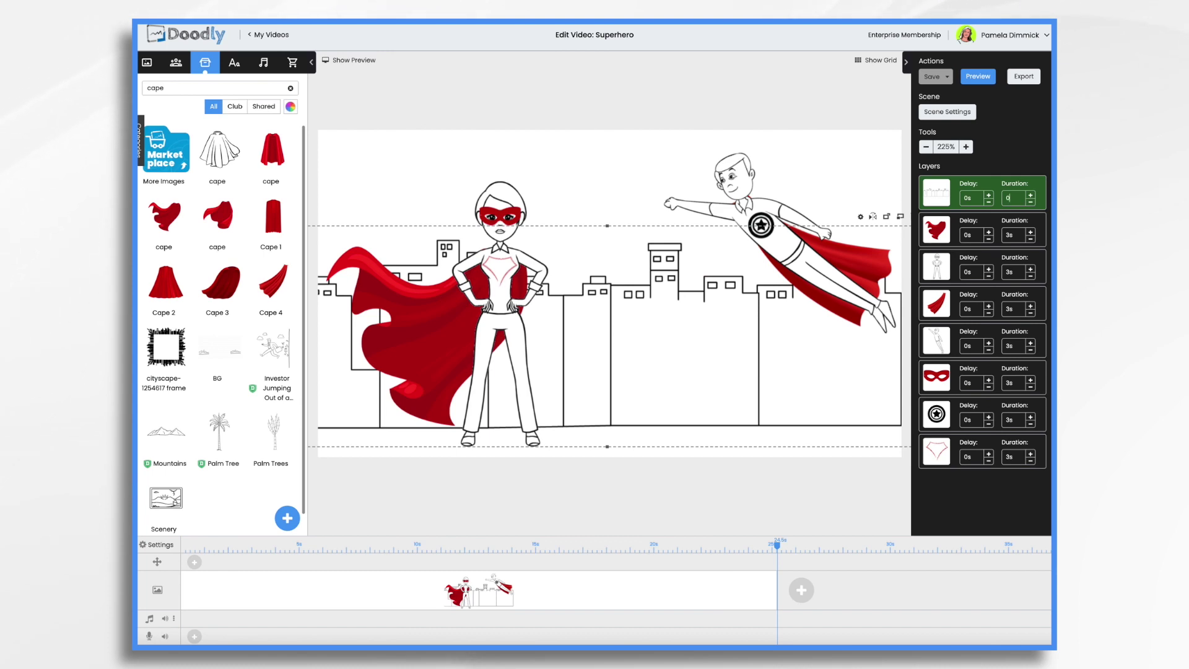
{"action": "key", "text": "Return"}
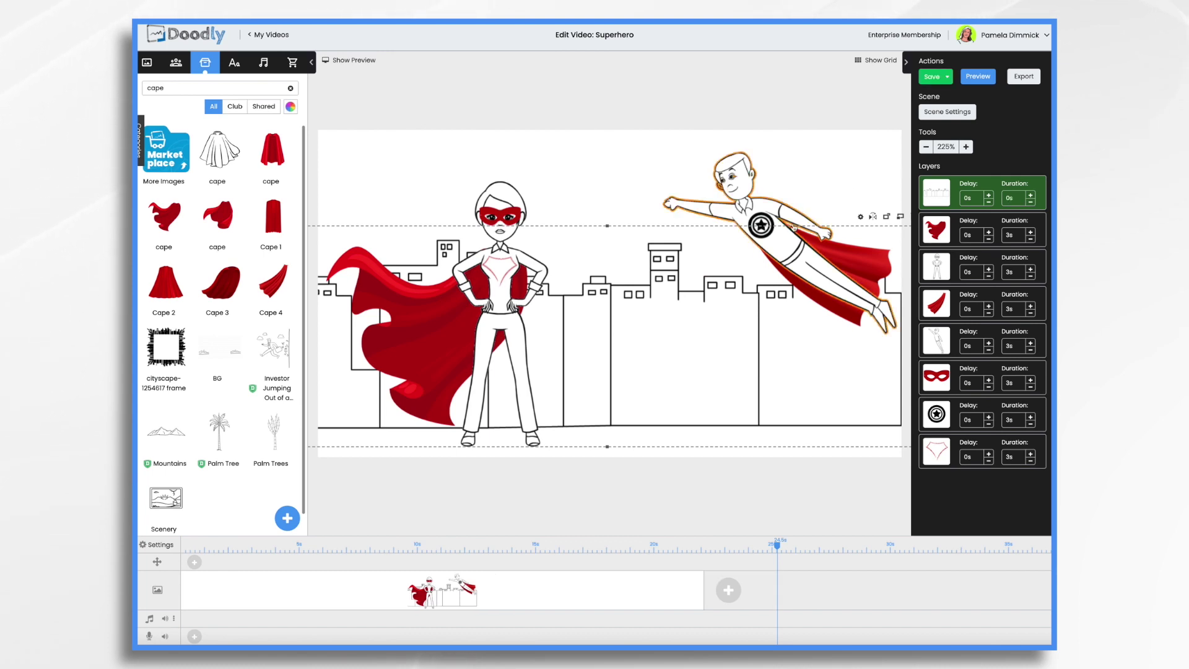
{"action": "left_click", "coordinate": [945, 233]}
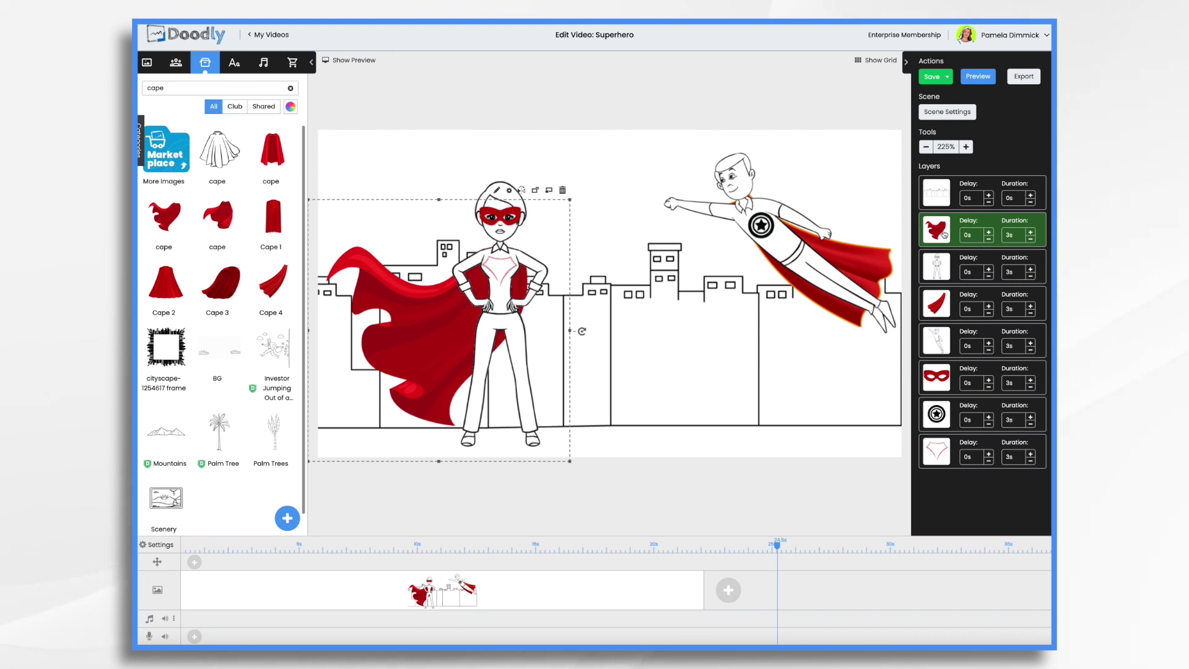
Switch the standing hero's cape Reveal Mode from Draw to Fade and save back to the scene.
{"action": "left_click", "coordinate": [499, 190]}
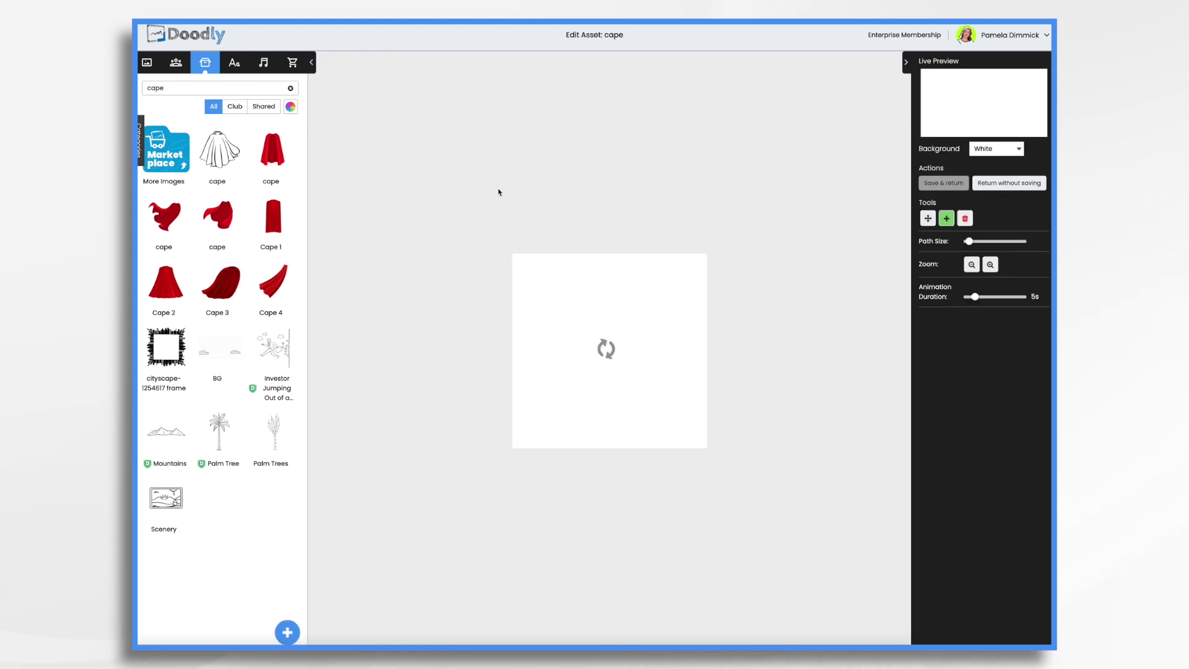
{"action": "left_click", "coordinate": [988, 359]}
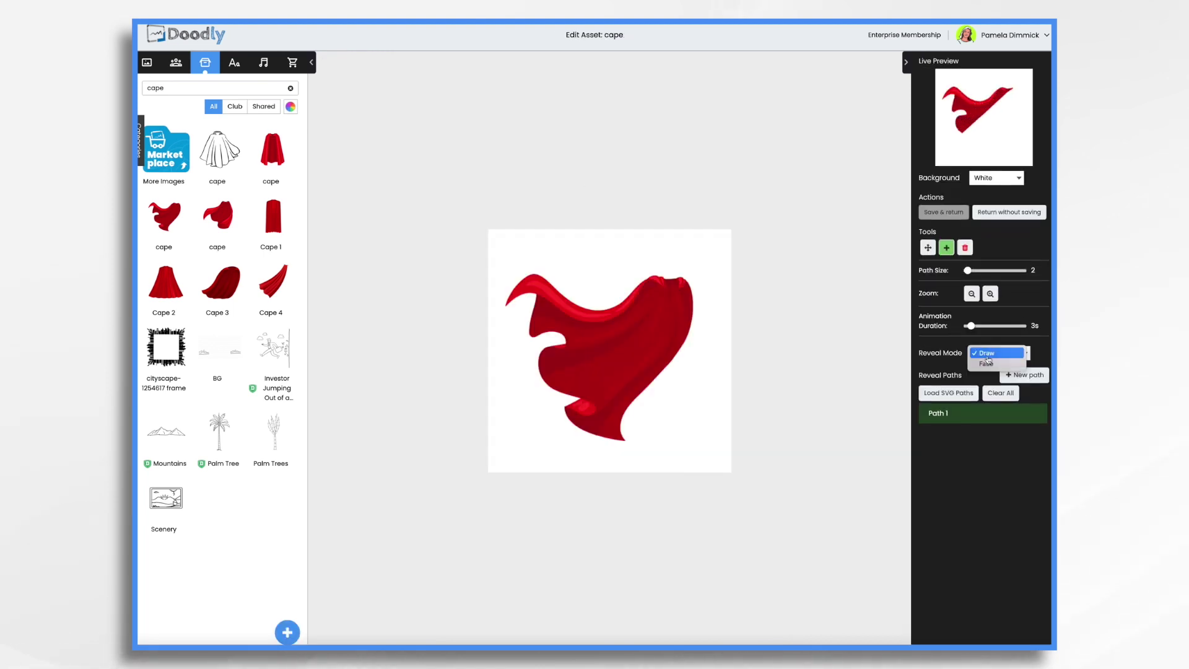
{"action": "left_click", "coordinate": [986, 365]}
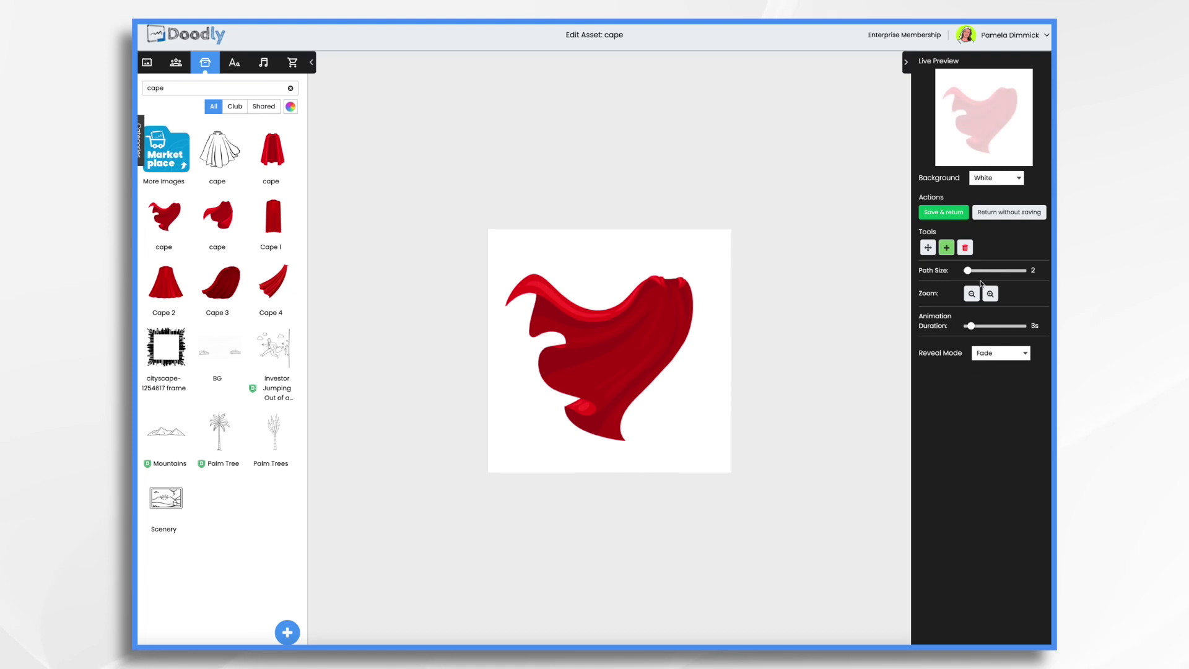
{"action": "left_click", "coordinate": [950, 213]}
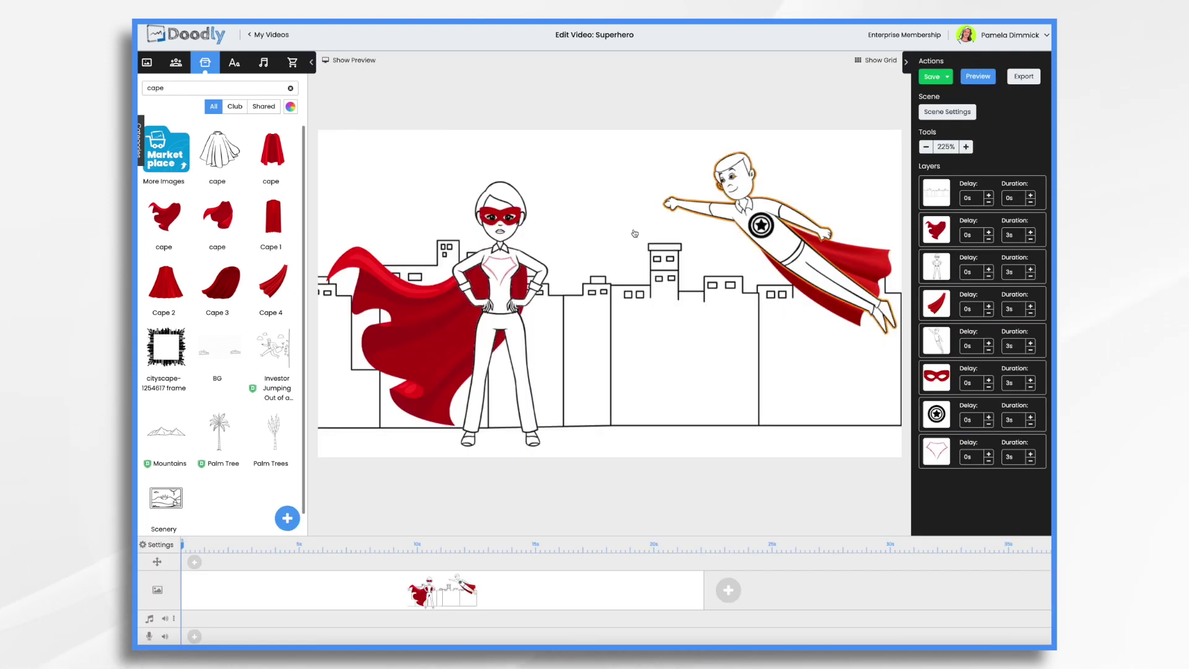
Cut the standing hero's cape duration to 0.3s, then select the hero and bring up Video Settings.
{"action": "left_click", "coordinate": [1031, 240]}
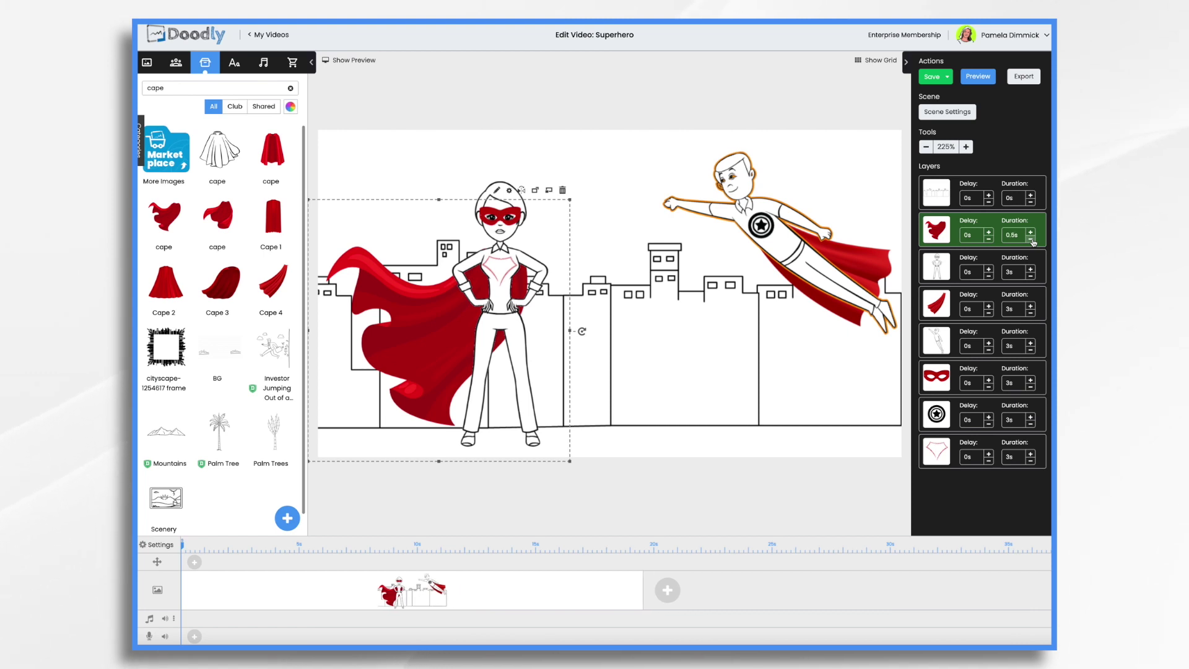
{"action": "left_click", "coordinate": [1032, 240]}
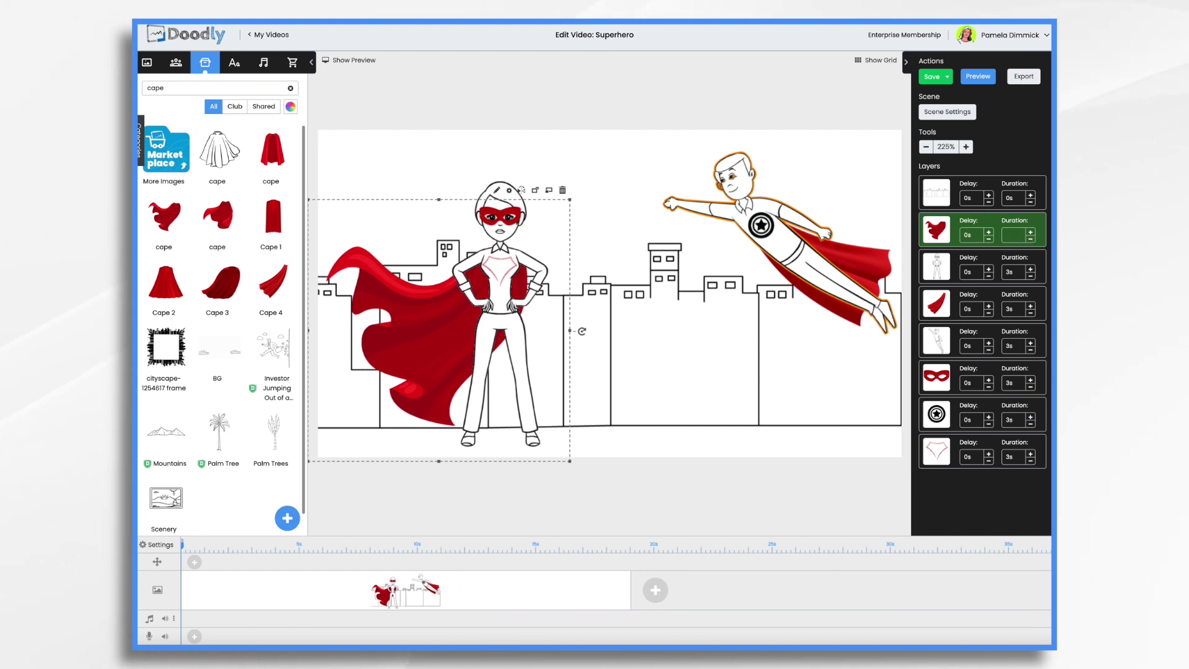
{"action": "key", "text": "Return"}
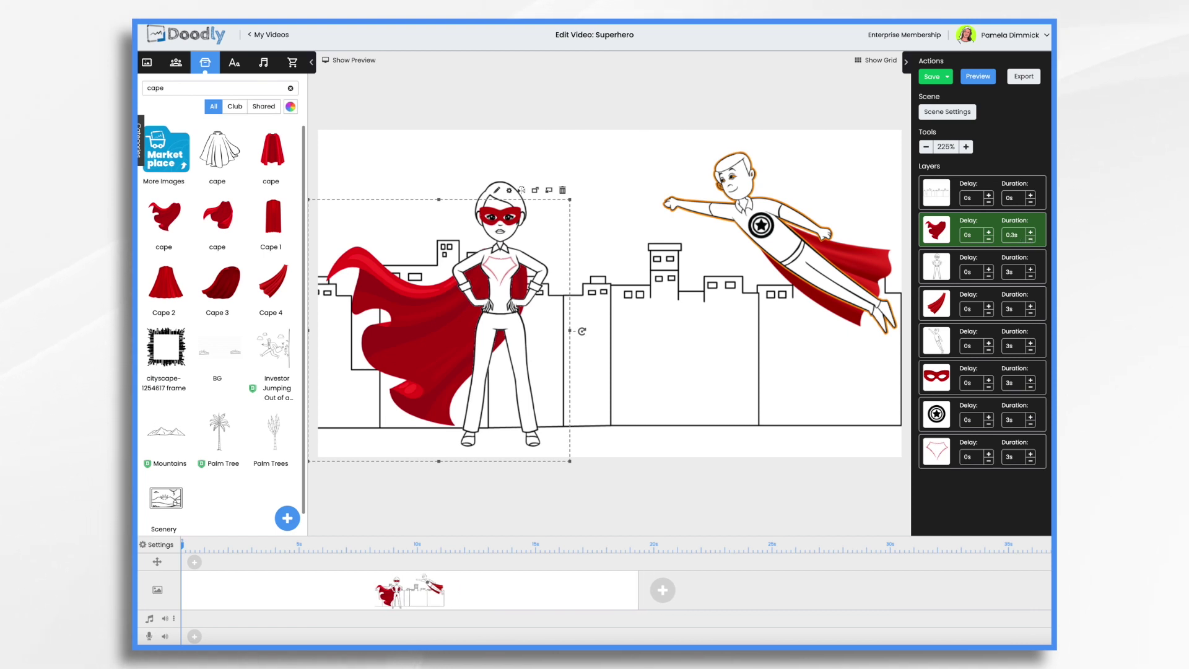
{"action": "left_click", "coordinate": [523, 354]}
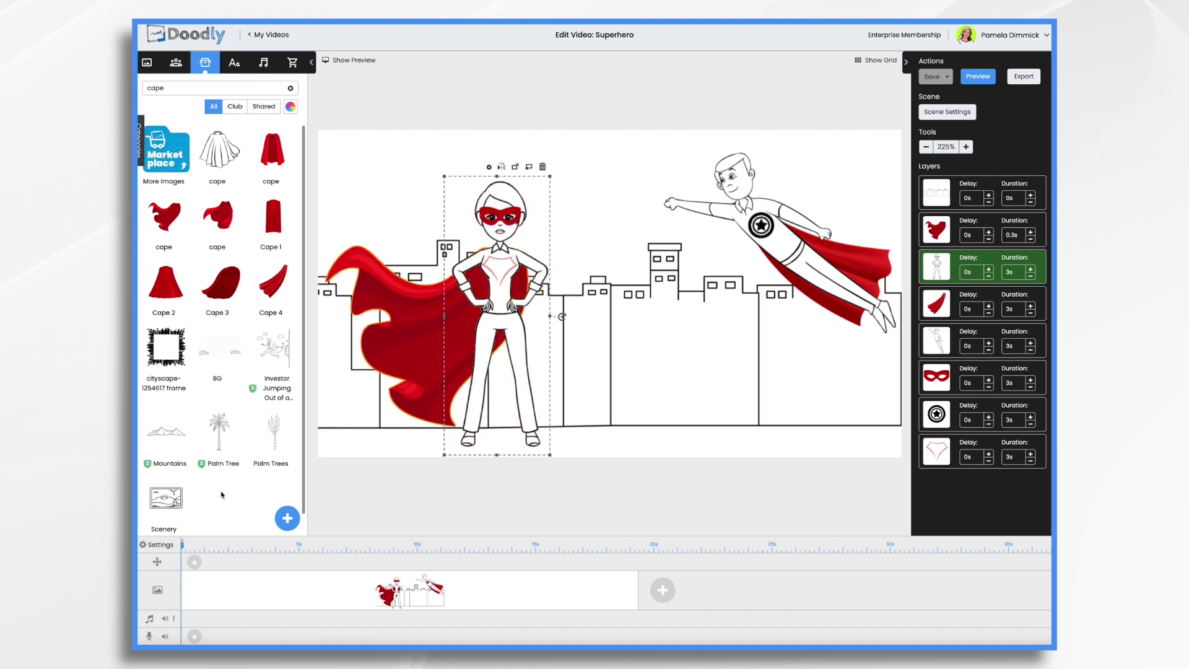
{"action": "left_click", "coordinate": [164, 545]}
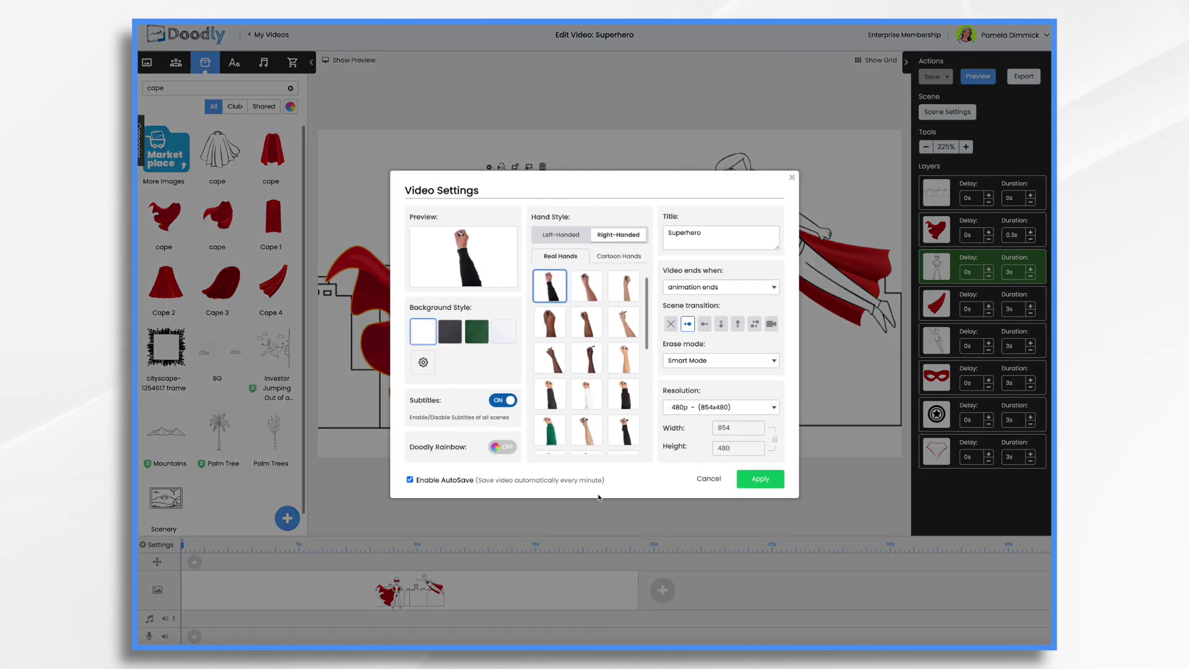
Pick an erase mode, apply the video settings, and cut the standing hero's duration to 2s.
{"action": "left_click", "coordinate": [701, 361]}
{"action": "left_click", "coordinate": [678, 392]}
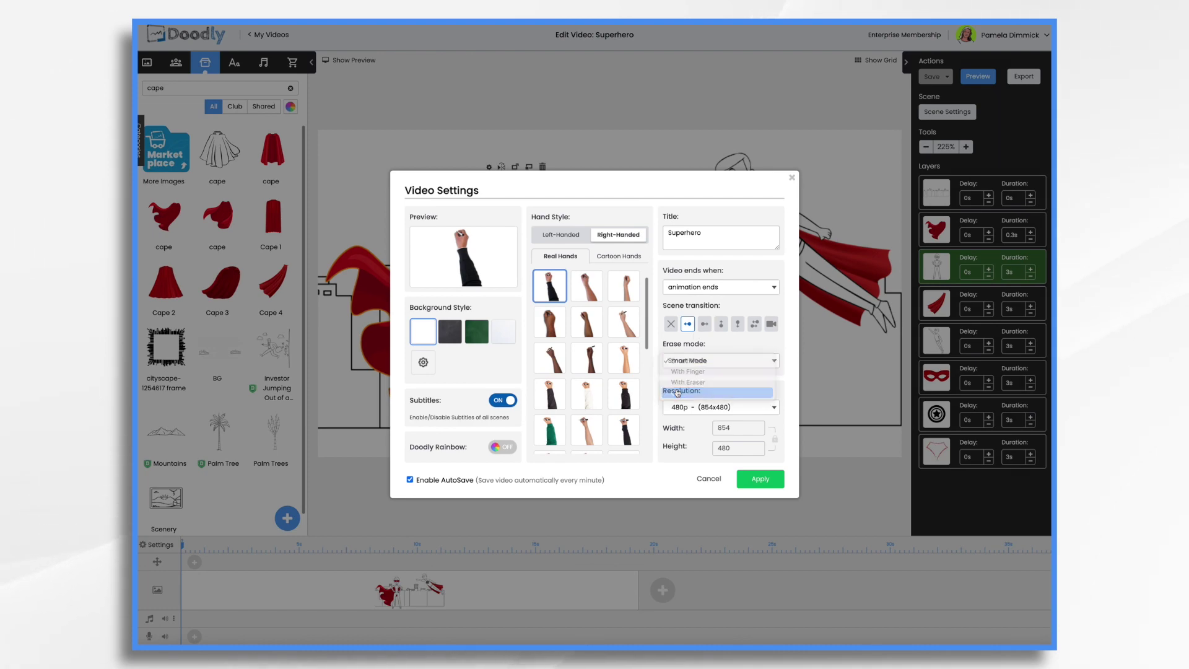
{"action": "left_click", "coordinate": [770, 481]}
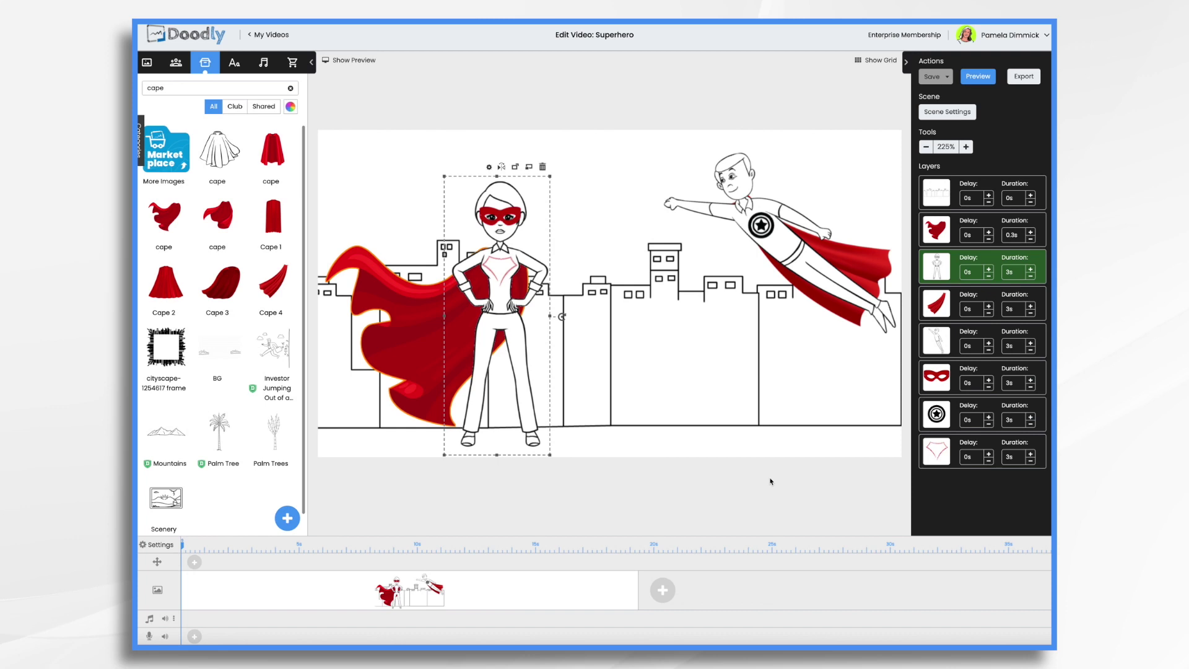
{"action": "left_click", "coordinate": [1030, 276]}
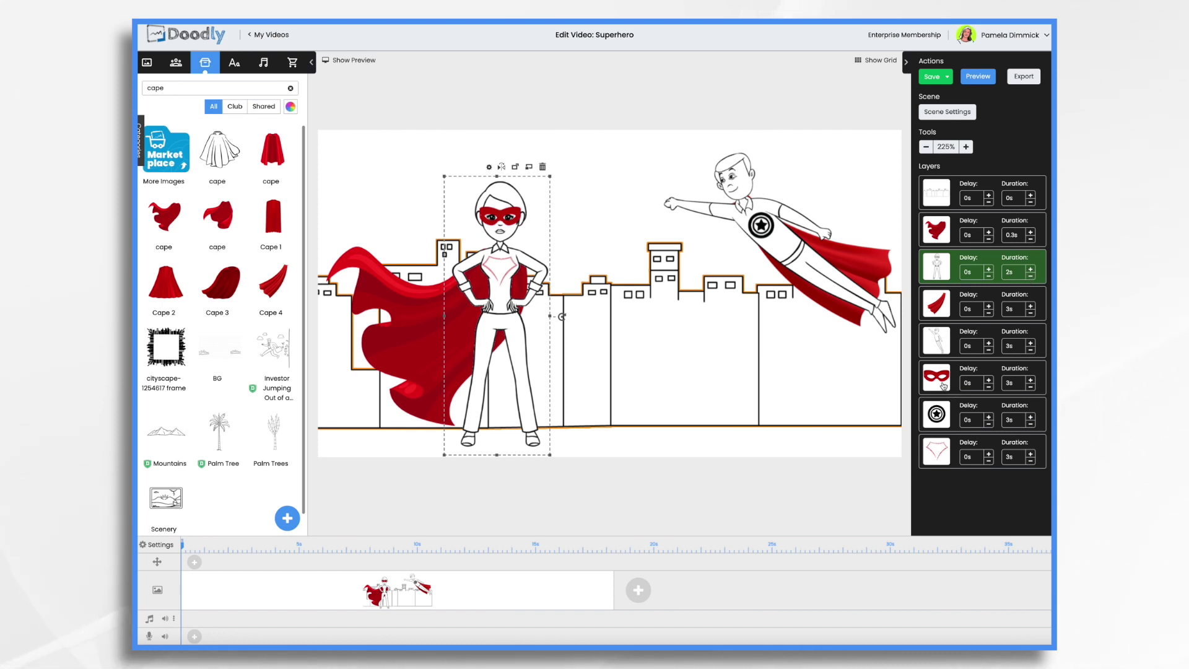
Move the red mask layer up to fourth place and open the mask in the asset editor.
{"action": "left_click_drag", "start_coordinate": [944, 388], "coordinate": [947, 310]}
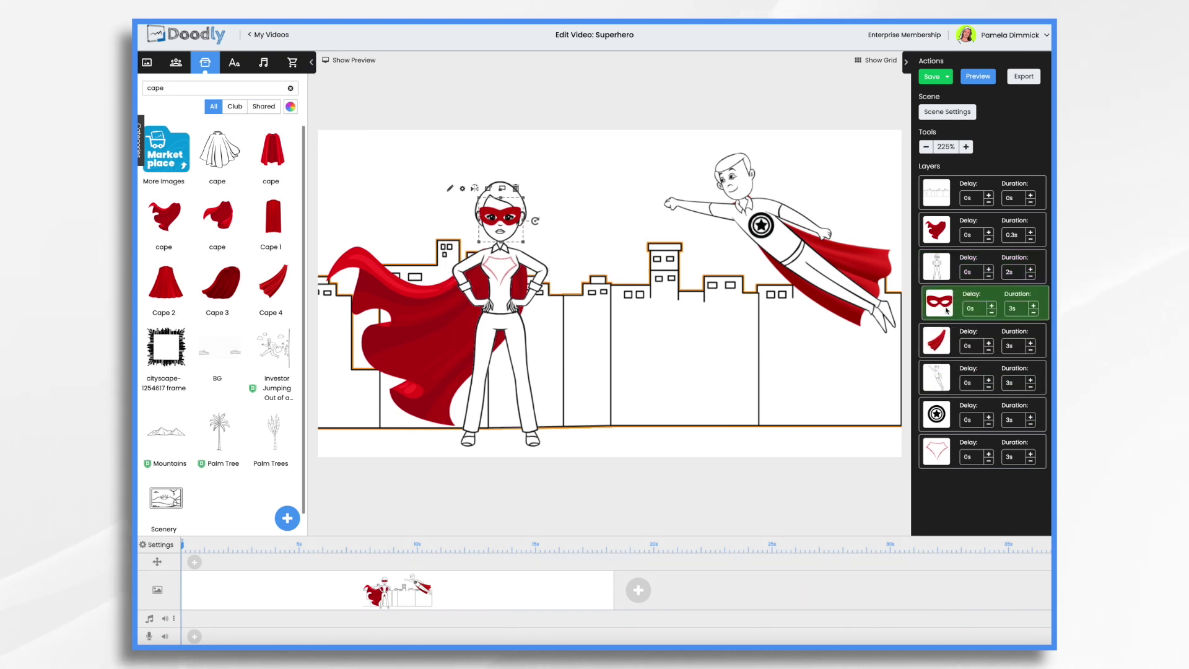
{"action": "left_click", "coordinate": [449, 190]}
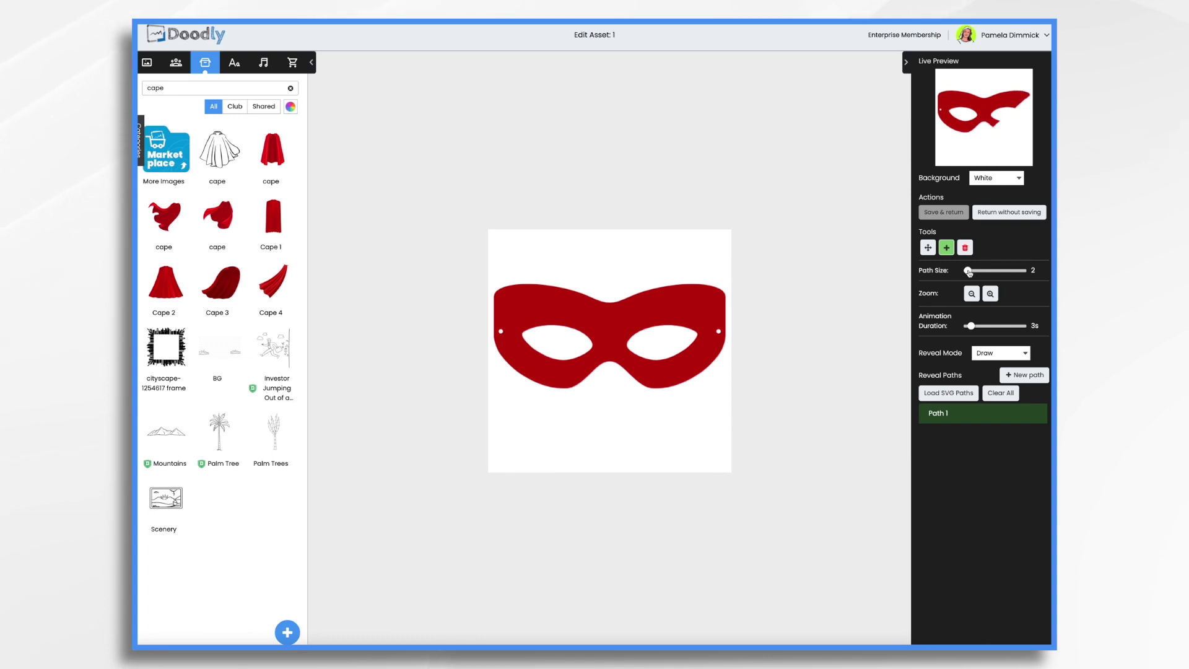
Widen the mask's reveal path to 117 and trace it across the eyes and around the mask.
{"action": "left_click_drag", "start_coordinate": [969, 271], "coordinate": [1018, 271]}
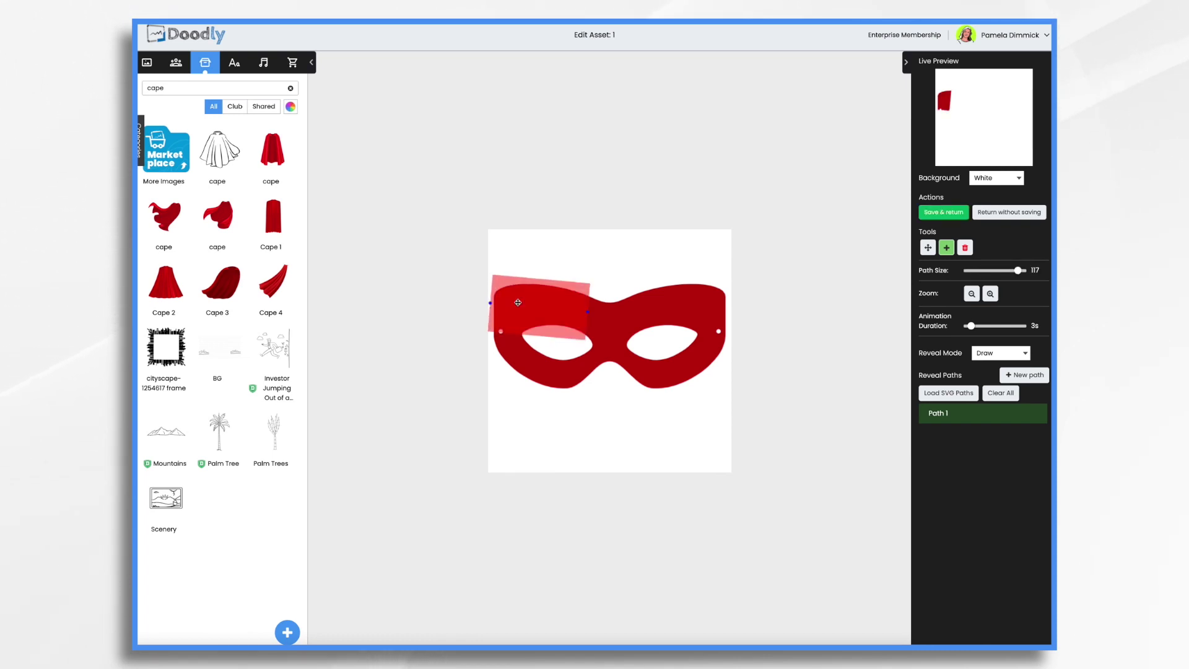
{"action": "left_click", "coordinate": [609, 321]}
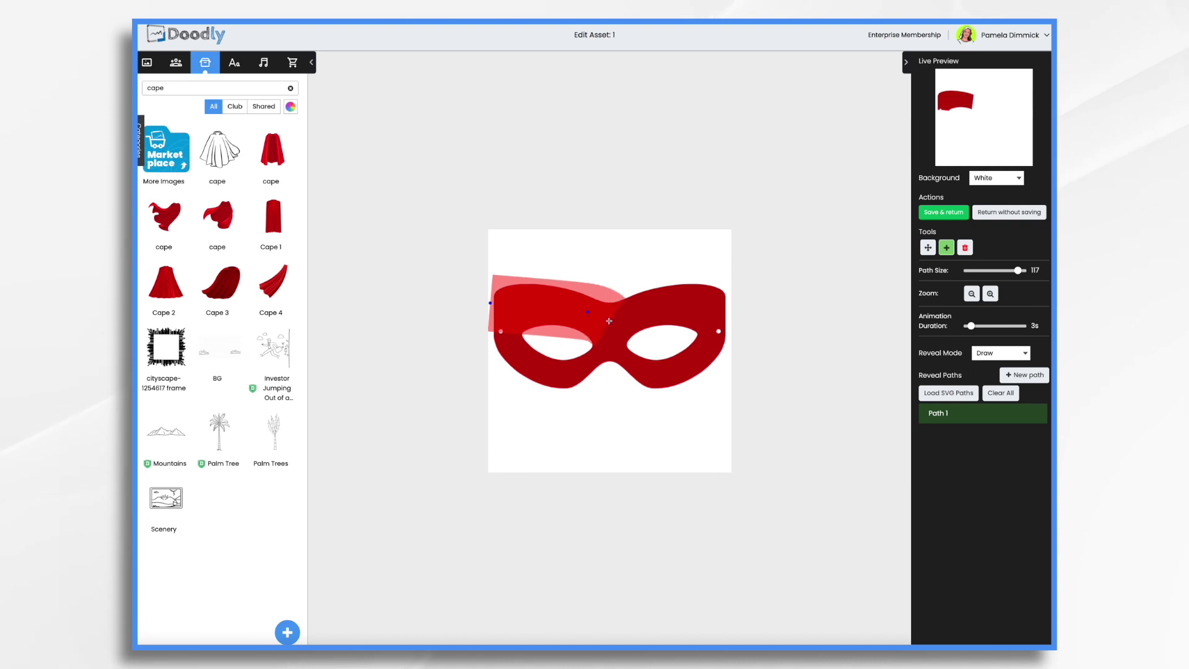
{"action": "left_click", "coordinate": [654, 305]}
{"action": "left_click", "coordinate": [691, 301]}
{"action": "left_click", "coordinate": [710, 306]}
{"action": "left_click", "coordinate": [713, 339]}
{"action": "left_click", "coordinate": [684, 365]}
{"action": "left_click", "coordinate": [647, 371]}
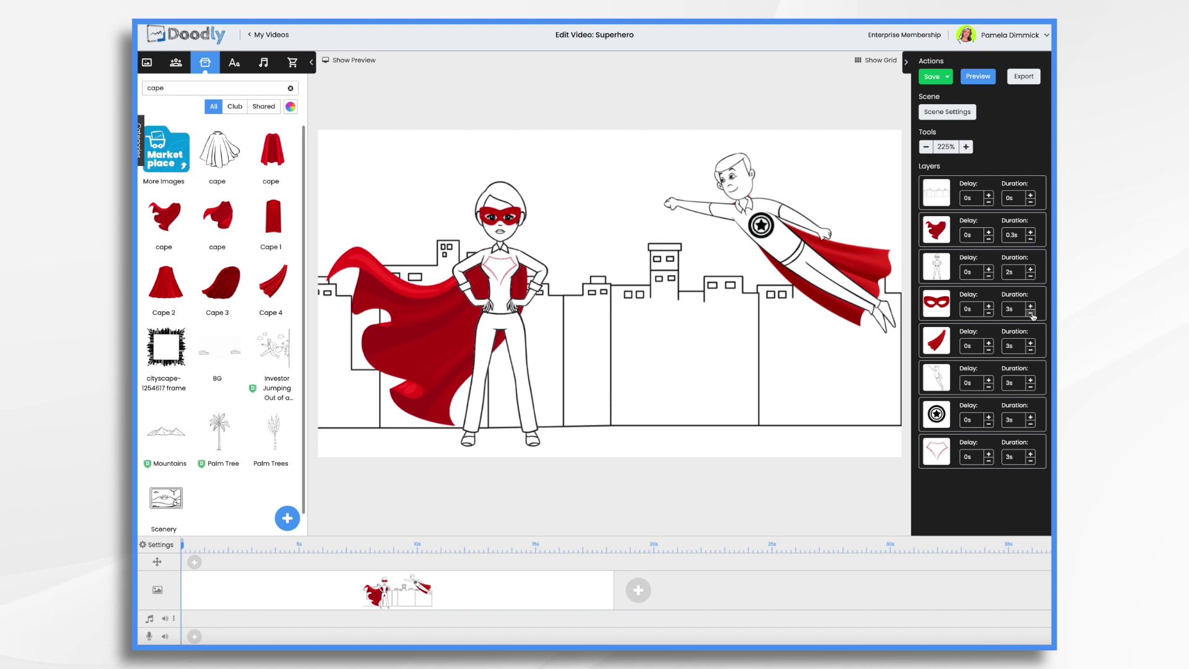
Cut the mask's duration to 1s, then set the flying hero's Cape 4 to fade in and save.
{"action": "left_click", "coordinate": [1032, 314]}
{"action": "left_click", "coordinate": [1032, 314]}
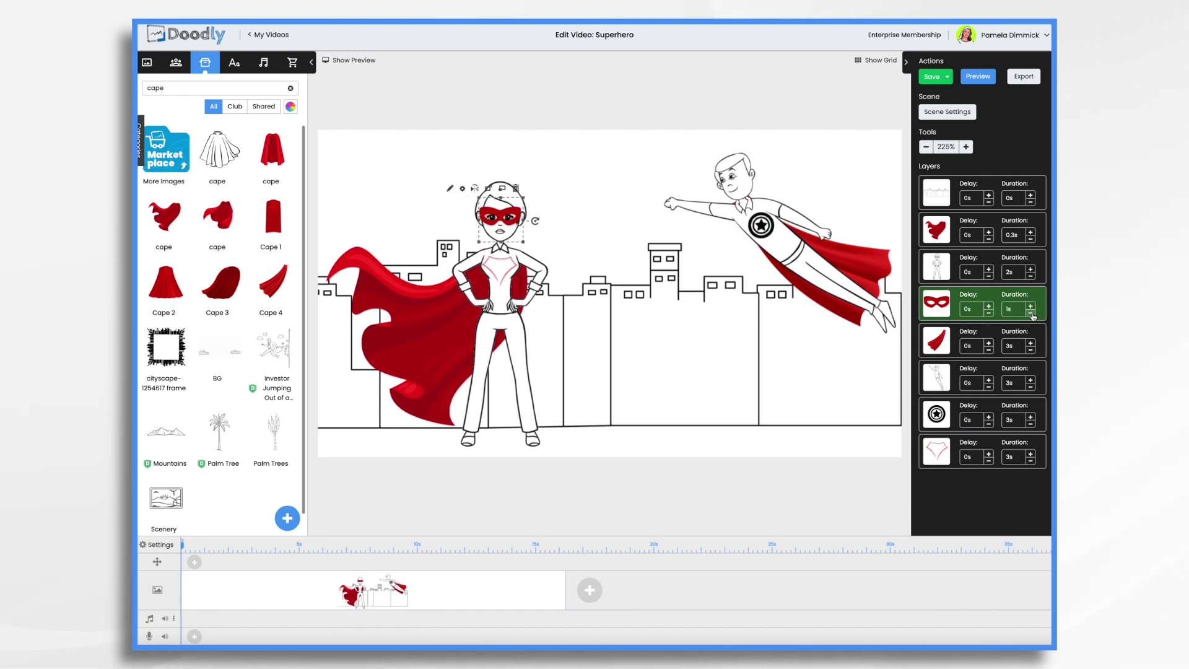
{"action": "left_click", "coordinate": [946, 347]}
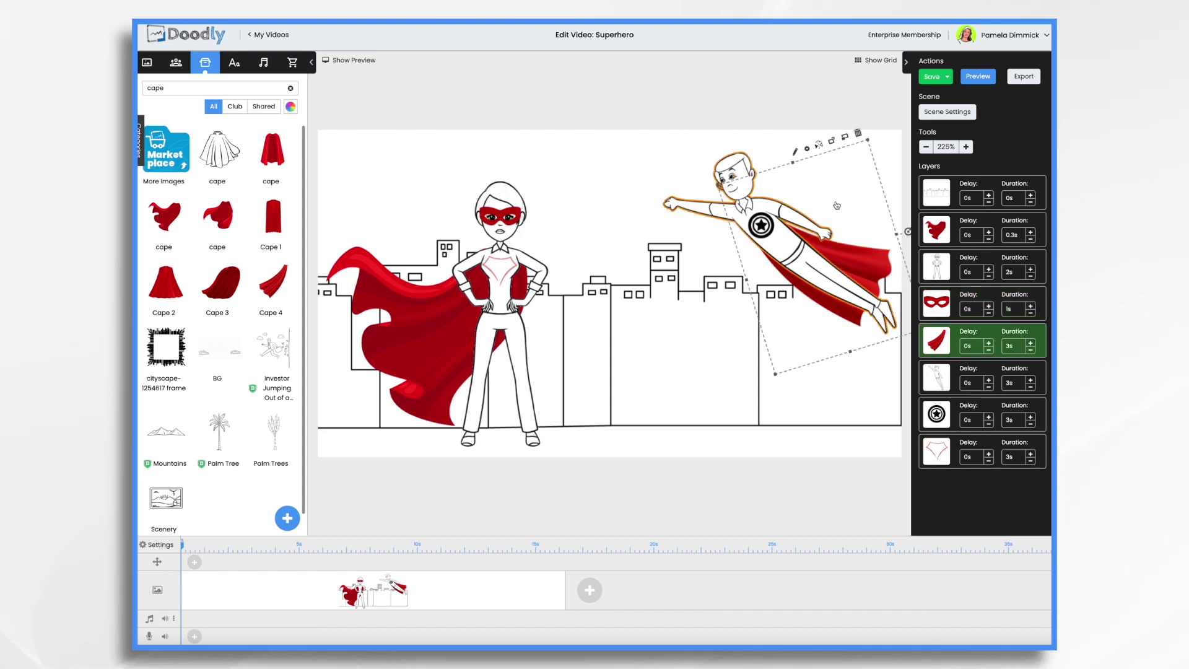
{"action": "left_click", "coordinate": [793, 152]}
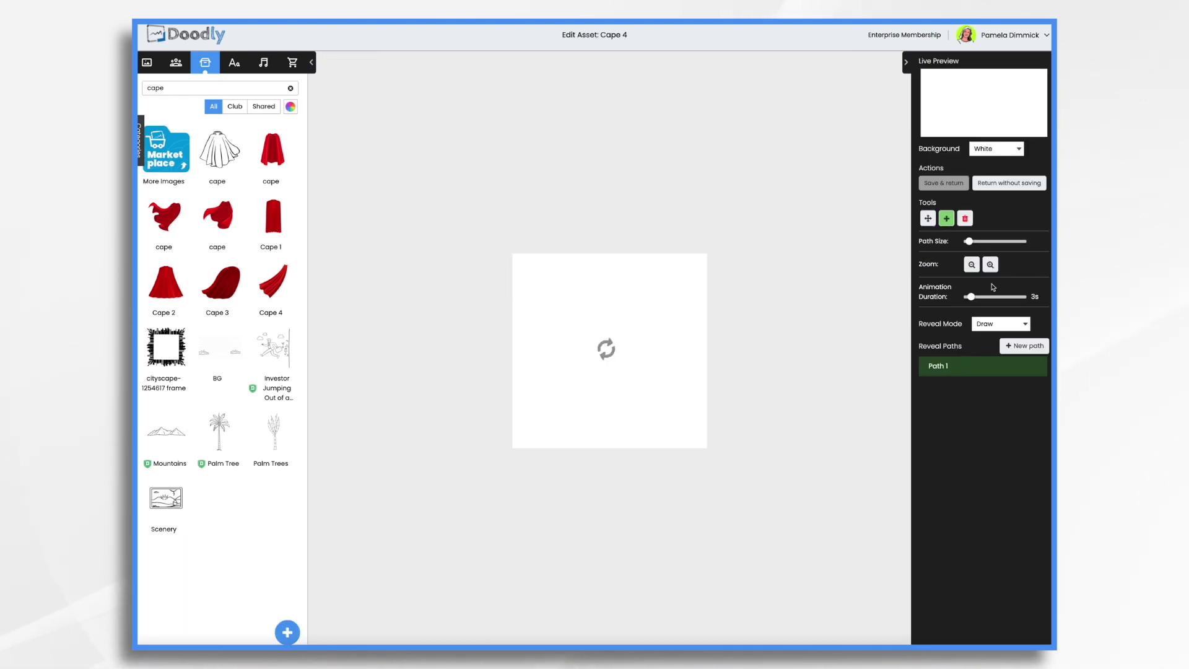
{"action": "left_click", "coordinate": [1001, 353]}
{"action": "left_click", "coordinate": [986, 364]}
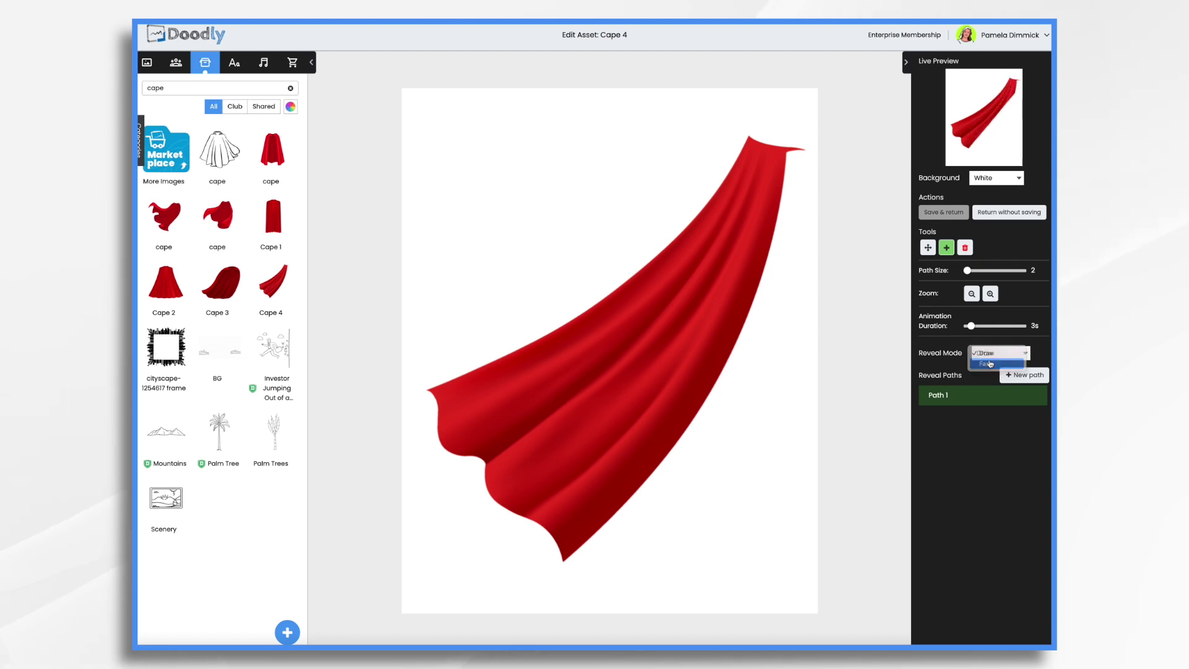
{"action": "left_click", "coordinate": [952, 213]}
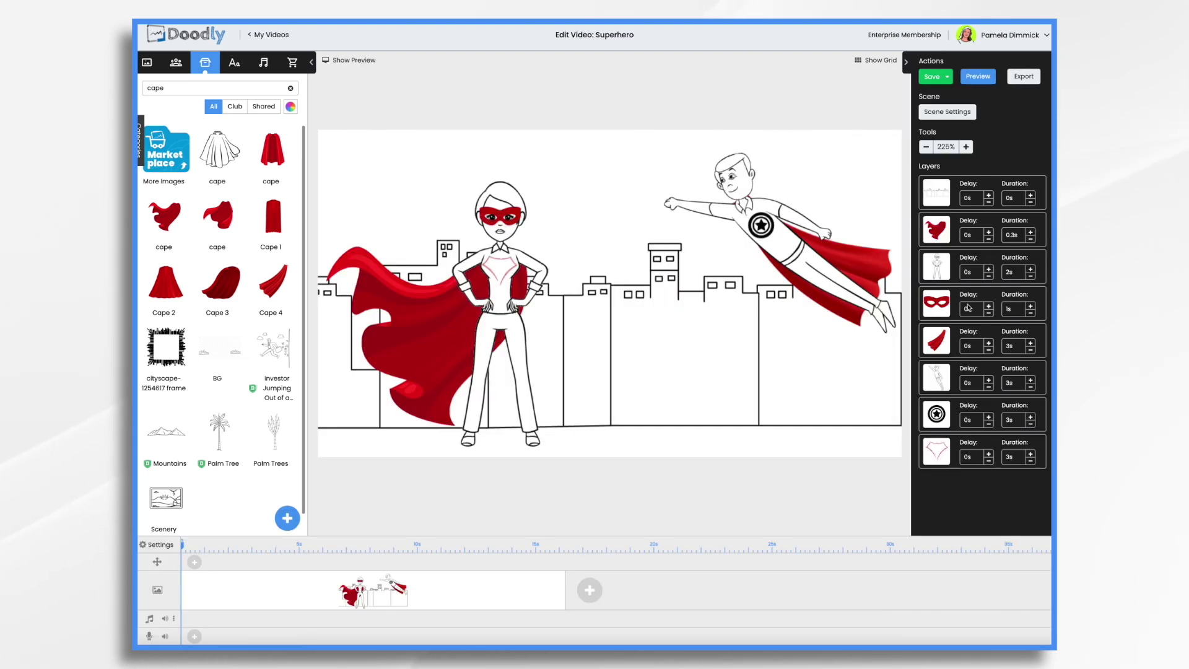
Set the flying cape's duration to 0.3s and the flying hero's duration to 2s.
{"action": "left_click", "coordinate": [1011, 345]}
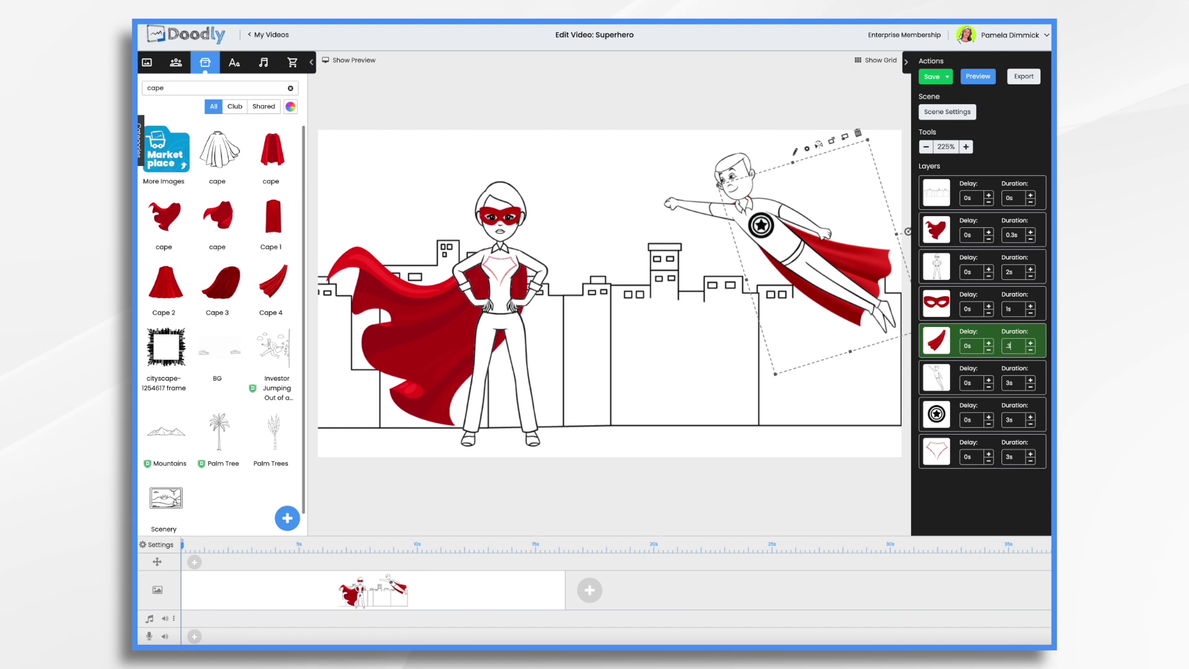
{"action": "type", "text": "0."}
{"action": "key", "text": "Return"}
{"action": "left_click", "coordinate": [1031, 388]}
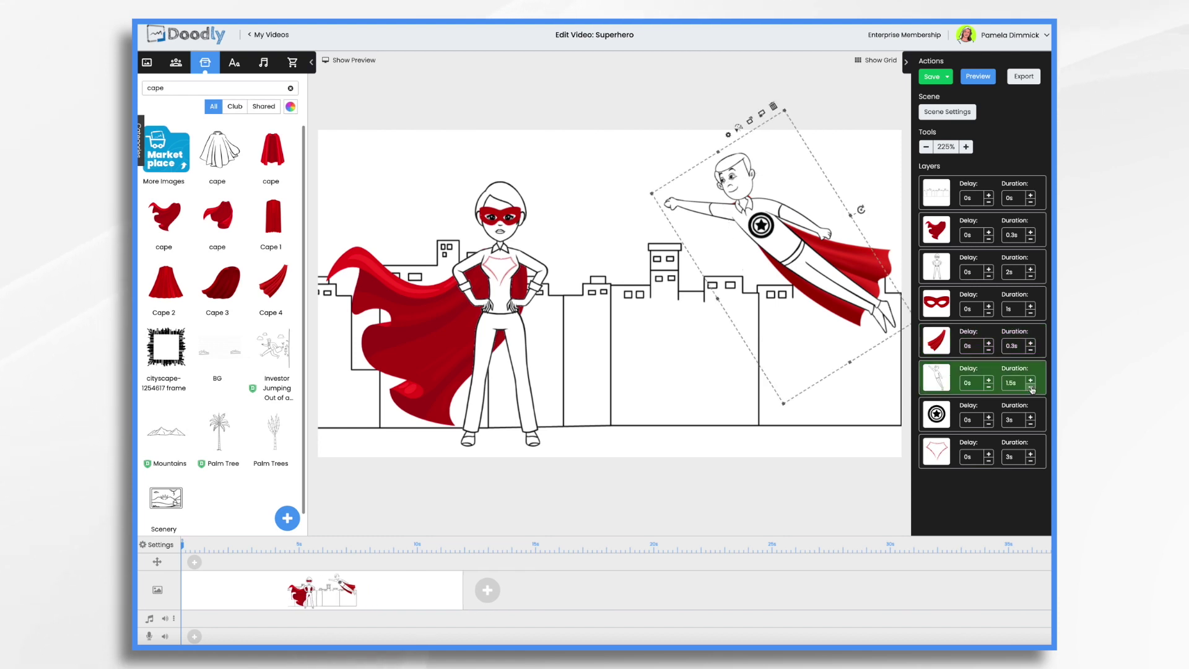
{"action": "left_click", "coordinate": [1031, 381]}
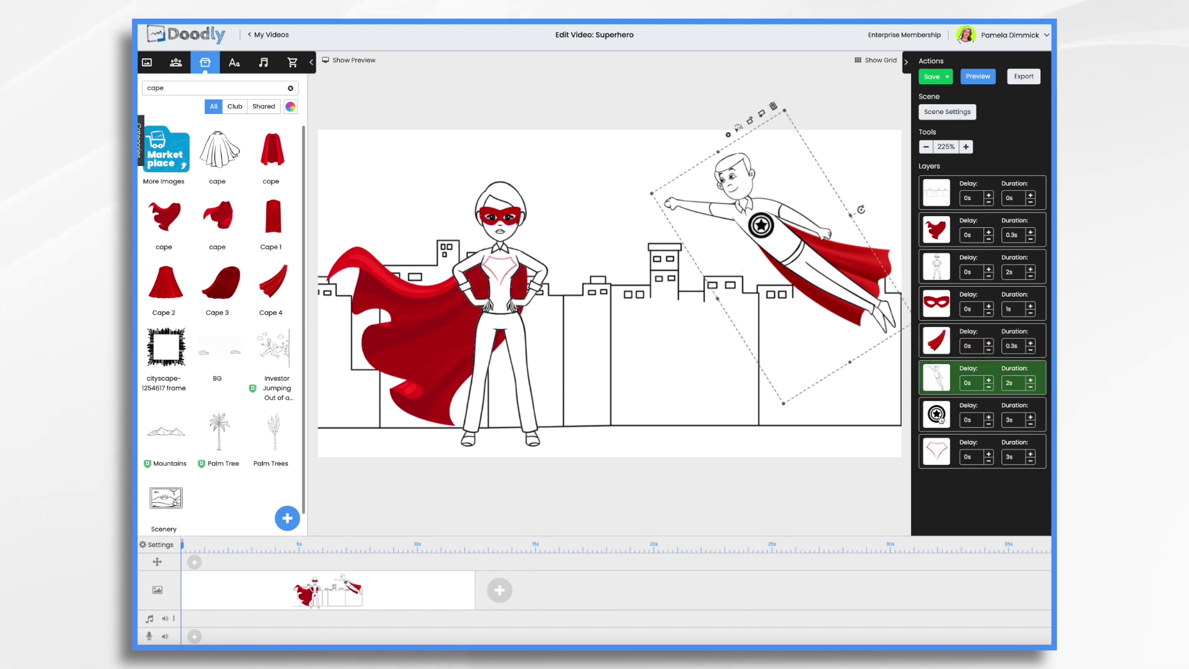
Raise the chest badge layer to draw right after the red mask and open the badge asset.
{"action": "left_click", "coordinate": [941, 420]}
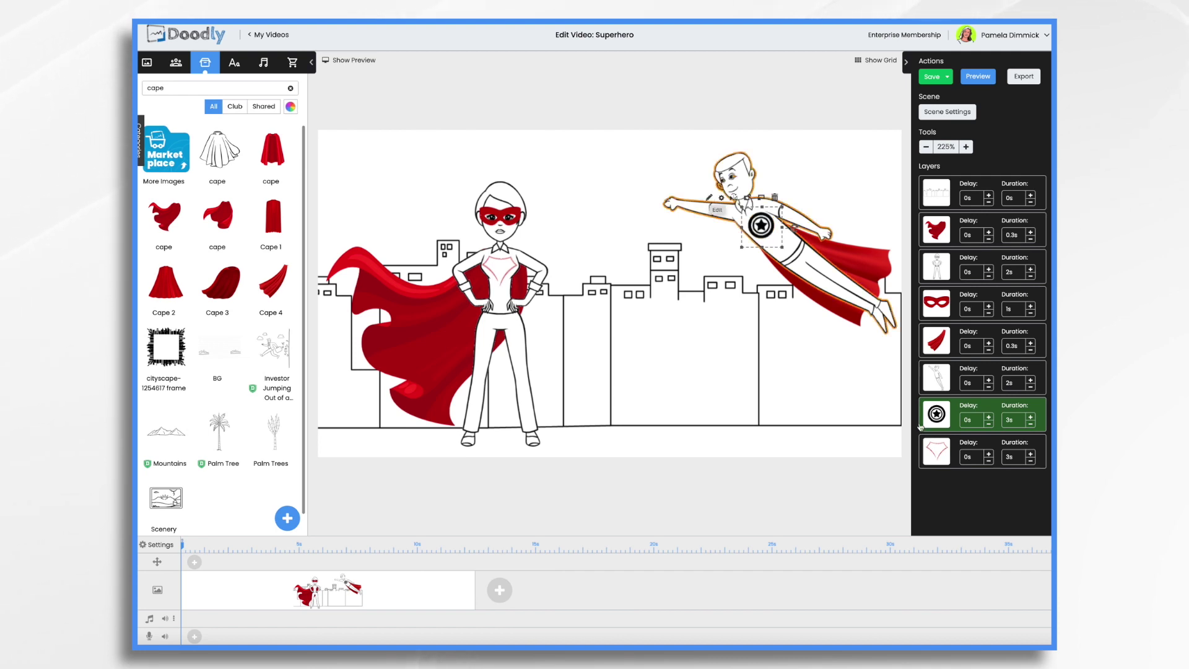
{"action": "left_click", "coordinate": [941, 464]}
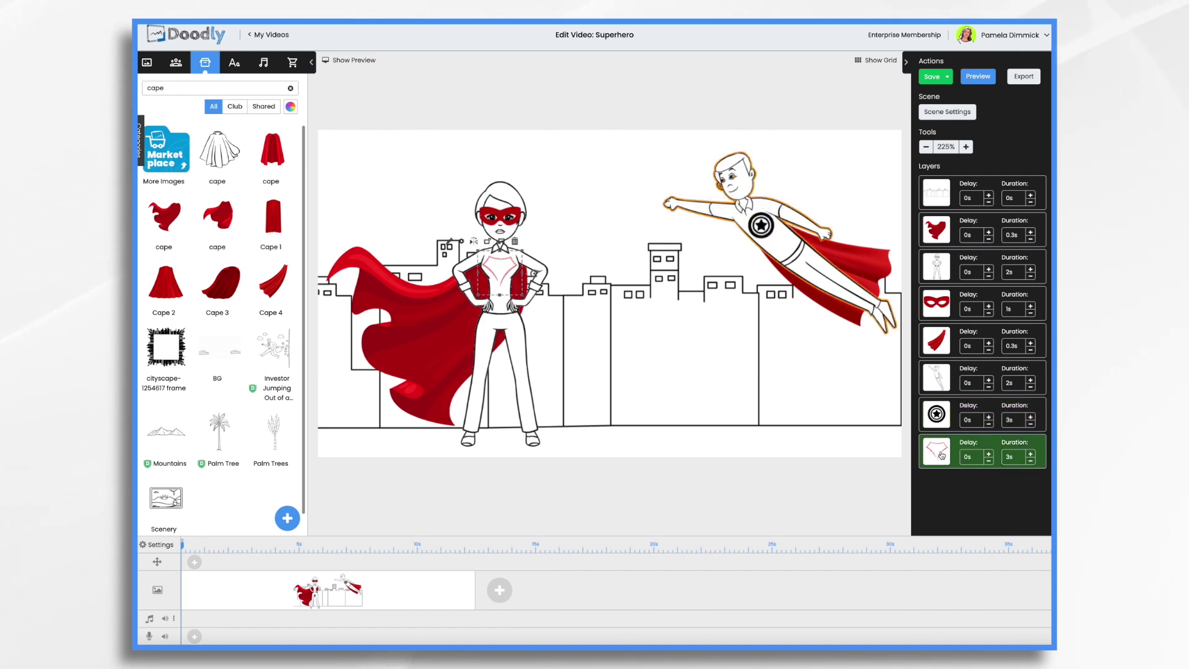
{"action": "left_click_drag", "start_coordinate": [941, 464], "coordinate": [943, 344]}
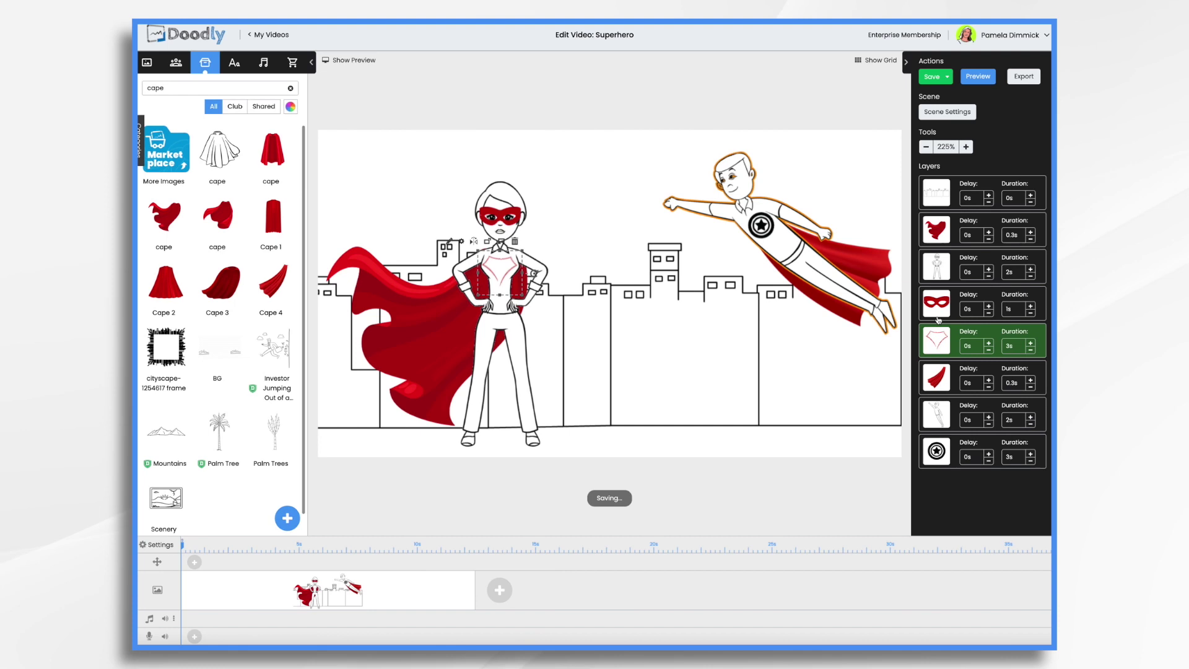
{"action": "left_click", "coordinate": [450, 242]}
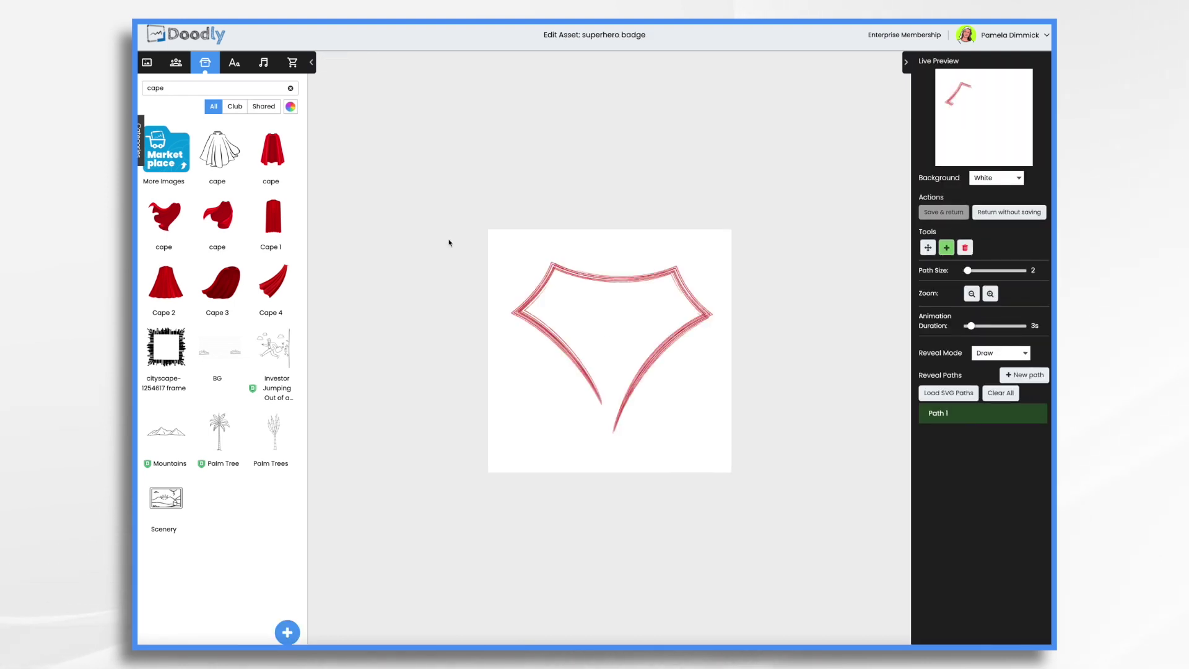
Start the badge's reveal path at its tip, set Path Size to 30, and trace up the left side.
{"action": "left_click", "coordinate": [602, 407]}
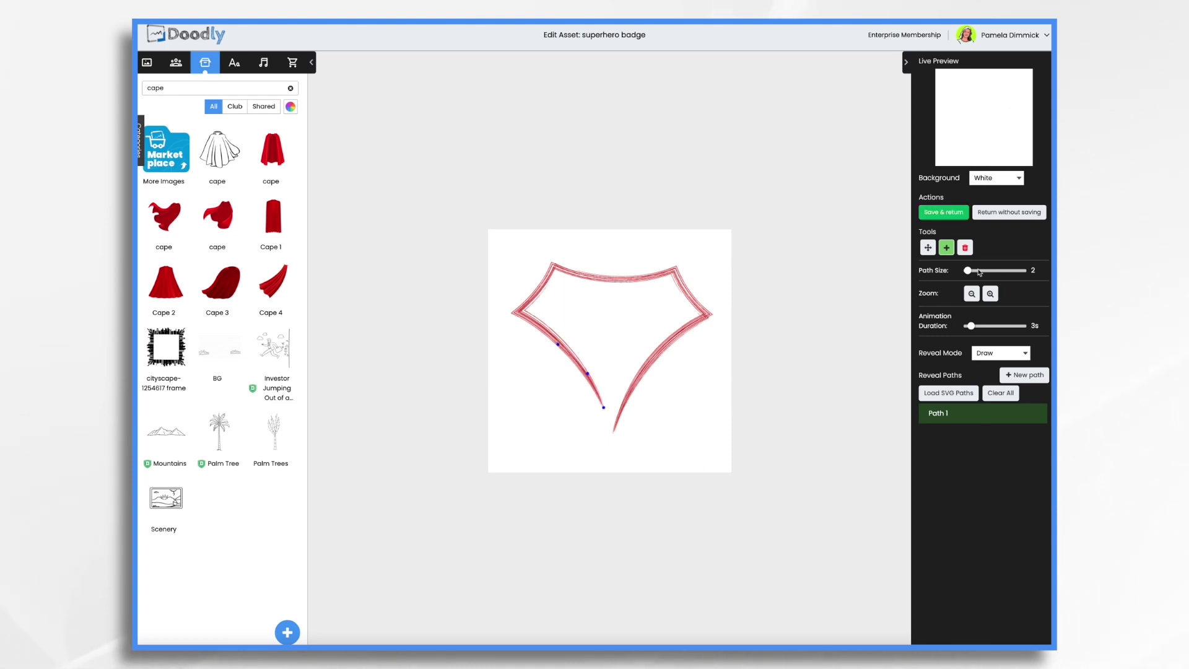
{"action": "left_click_drag", "start_coordinate": [968, 270], "coordinate": [980, 271]}
{"action": "left_click", "coordinate": [546, 328]}
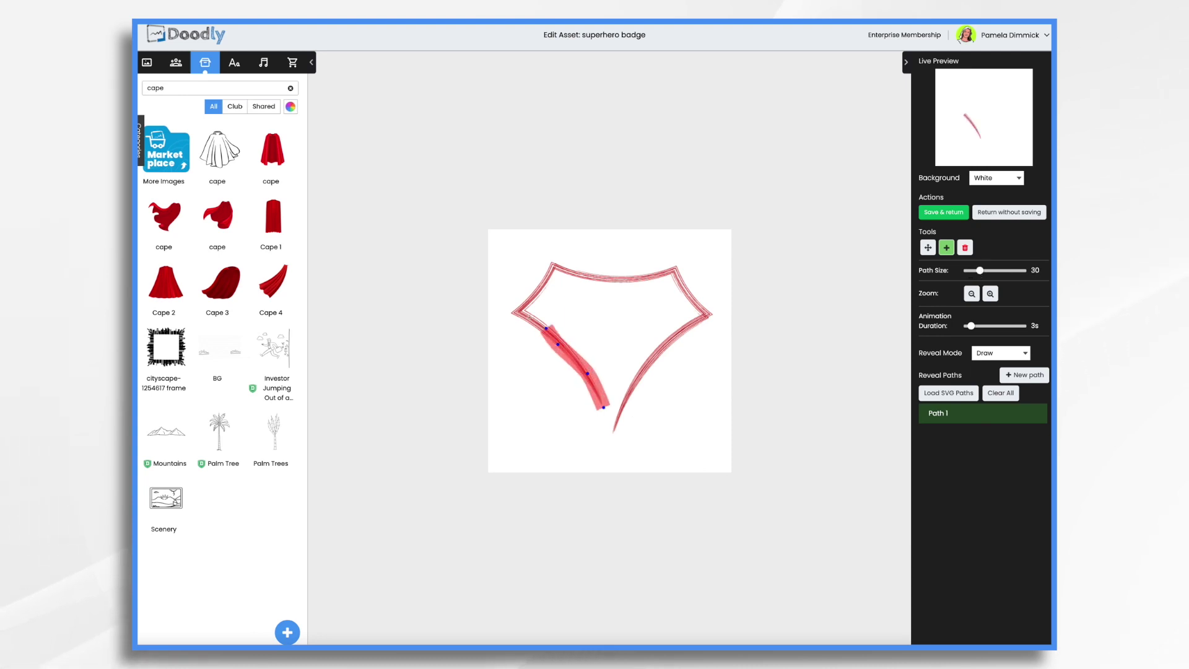
{"action": "left_click", "coordinate": [525, 314]}
{"action": "left_click", "coordinate": [514, 313]}
{"action": "left_click", "coordinate": [532, 299]}
{"action": "left_click", "coordinate": [549, 272]}
{"action": "left_click", "coordinate": [551, 263]}
{"action": "left_click", "coordinate": [576, 275]}
Trace the path along the badge's top edge and down its right side, close it at the tip, and save.
{"action": "left_click", "coordinate": [627, 280]}
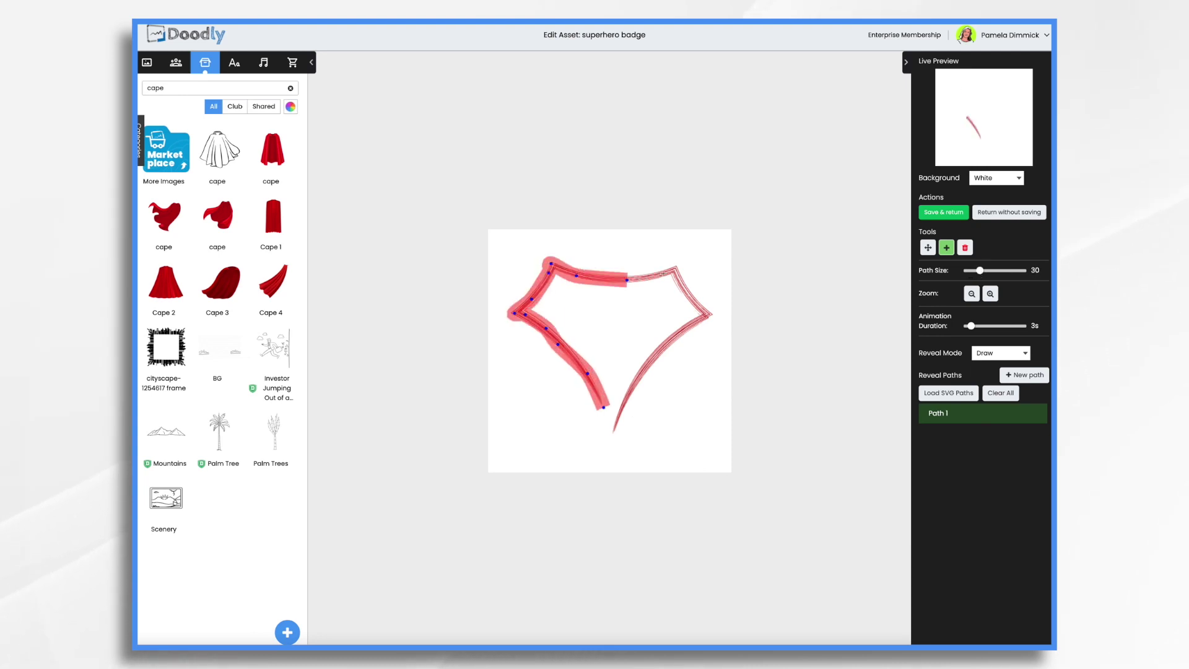
{"action": "left_click", "coordinate": [664, 274]}
{"action": "left_click", "coordinate": [677, 267]}
{"action": "left_click", "coordinate": [685, 290]}
{"action": "left_click", "coordinate": [706, 311]}
{"action": "left_click", "coordinate": [702, 320]}
{"action": "left_click", "coordinate": [669, 339]}
{"action": "left_click", "coordinate": [634, 383]}
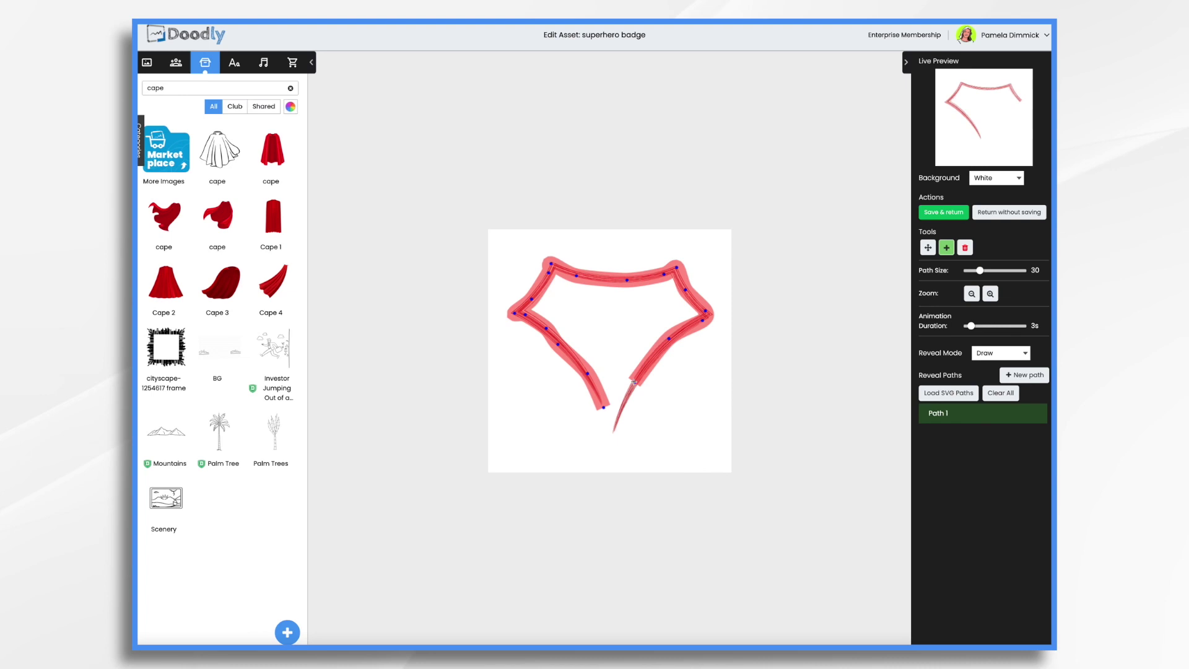
{"action": "left_click", "coordinate": [611, 439]}
{"action": "left_click", "coordinate": [945, 211]}
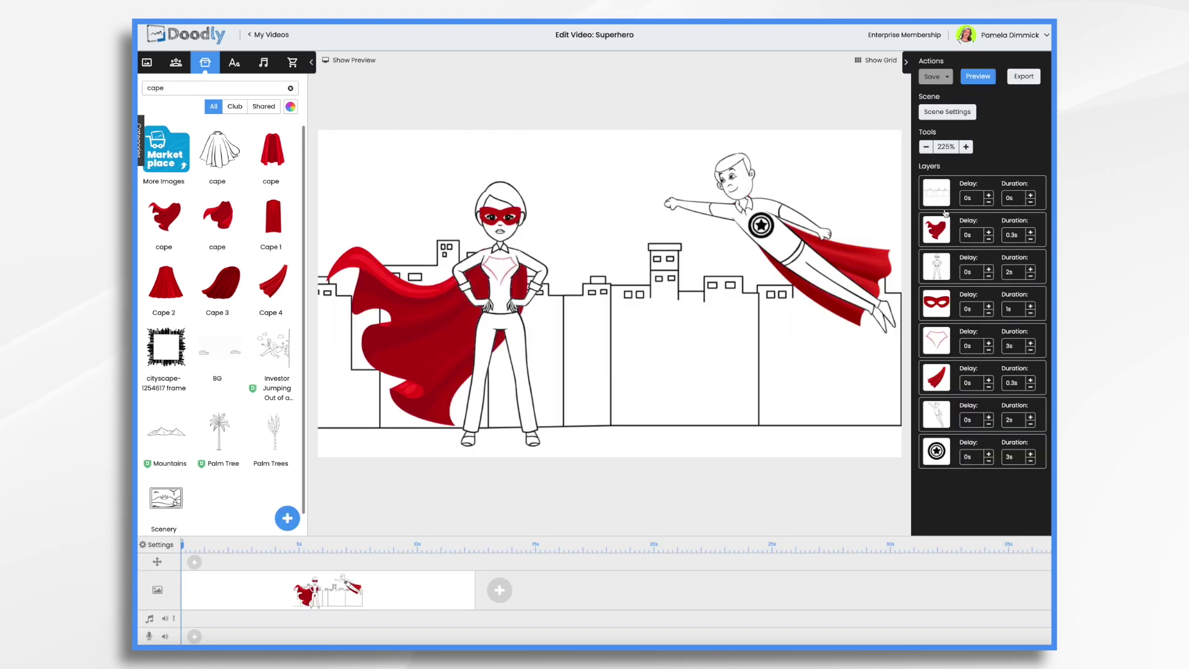
Set the flying hero's star emblem to the Fade reveal mode and save it.
{"action": "left_click", "coordinate": [758, 228]}
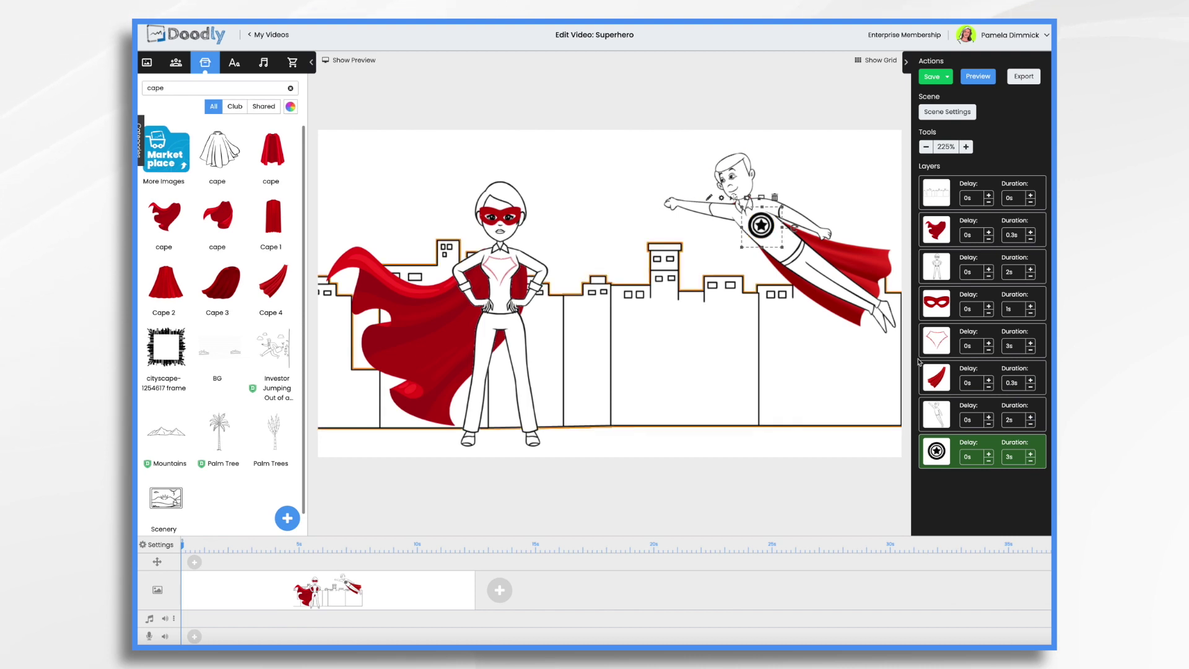
{"action": "left_click", "coordinate": [707, 199]}
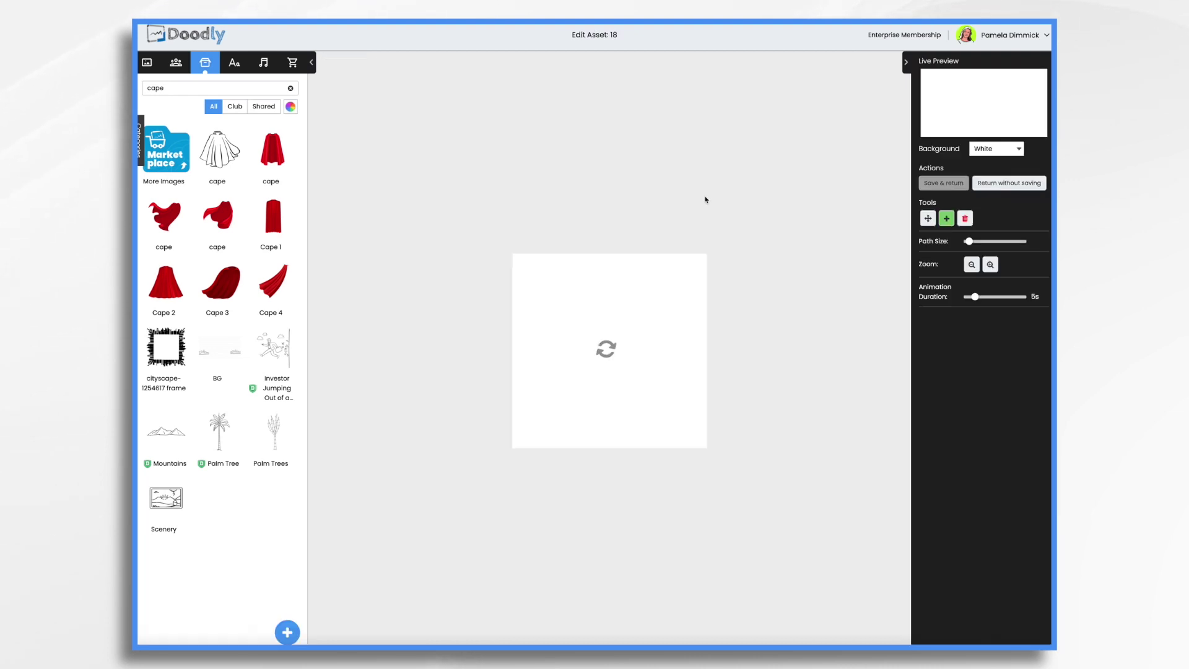
{"action": "left_click", "coordinate": [996, 353]}
{"action": "left_click", "coordinate": [991, 364]}
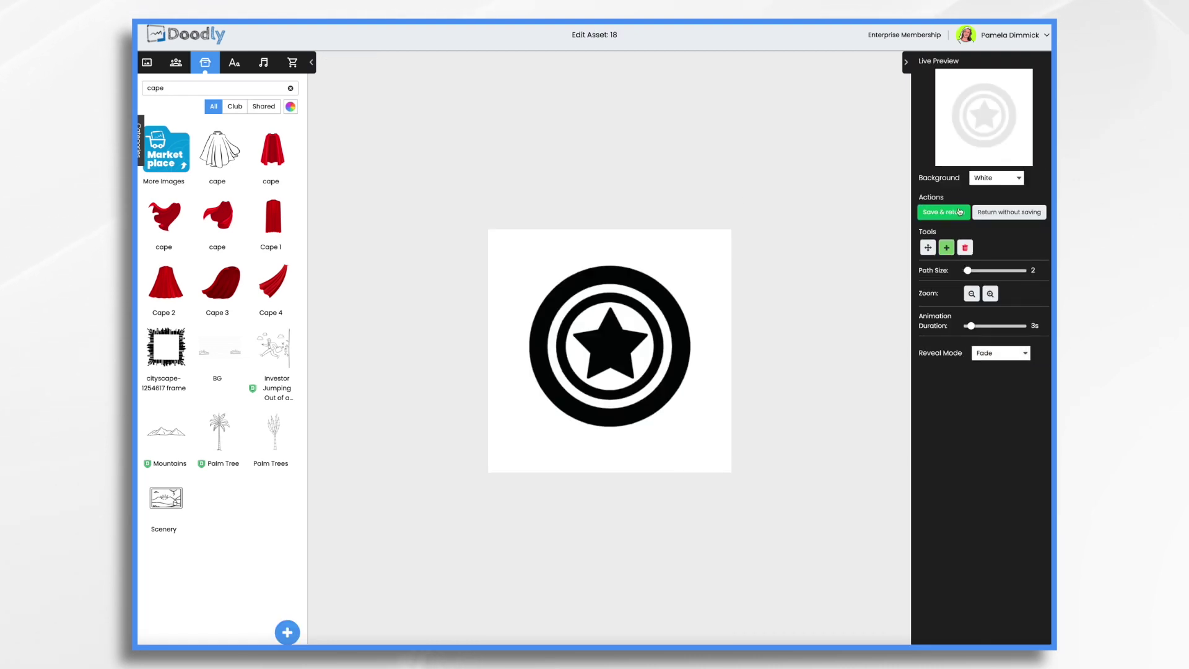
{"action": "left_click", "coordinate": [943, 212]}
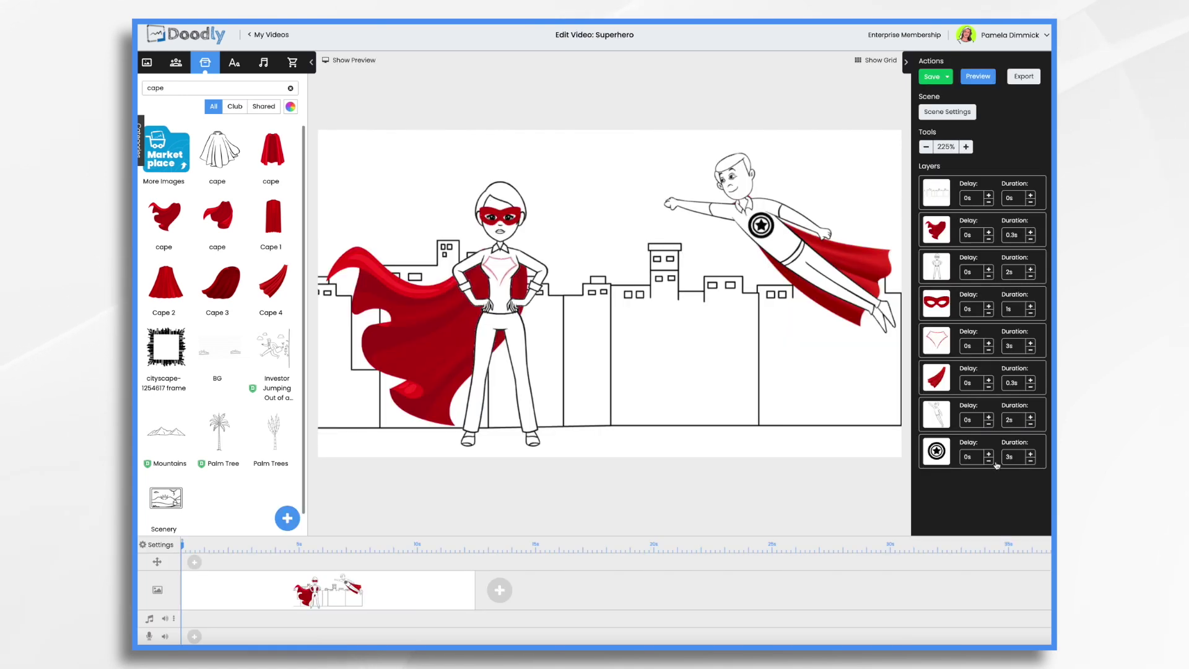
Shorten the star emblem layer's duration from 3s to 0.3s.
{"action": "left_click", "coordinate": [1031, 463]}
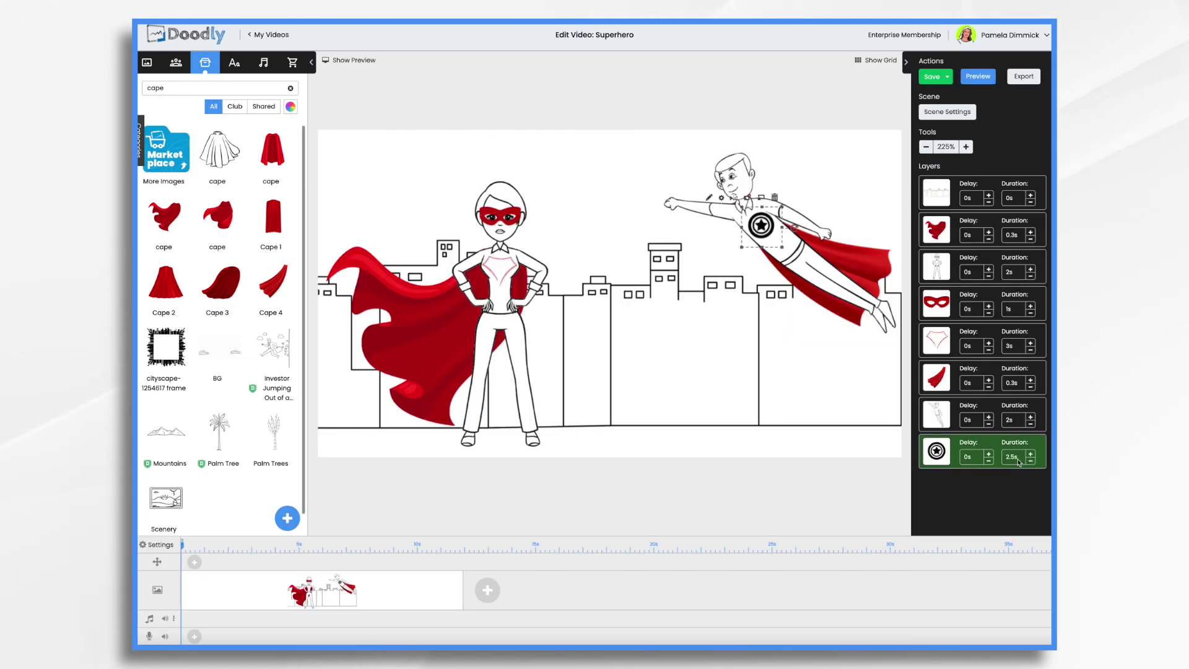
{"action": "key", "text": "BackSpace"}
{"action": "key", "text": "BackSpace"}
{"action": "key", "text": "Return"}
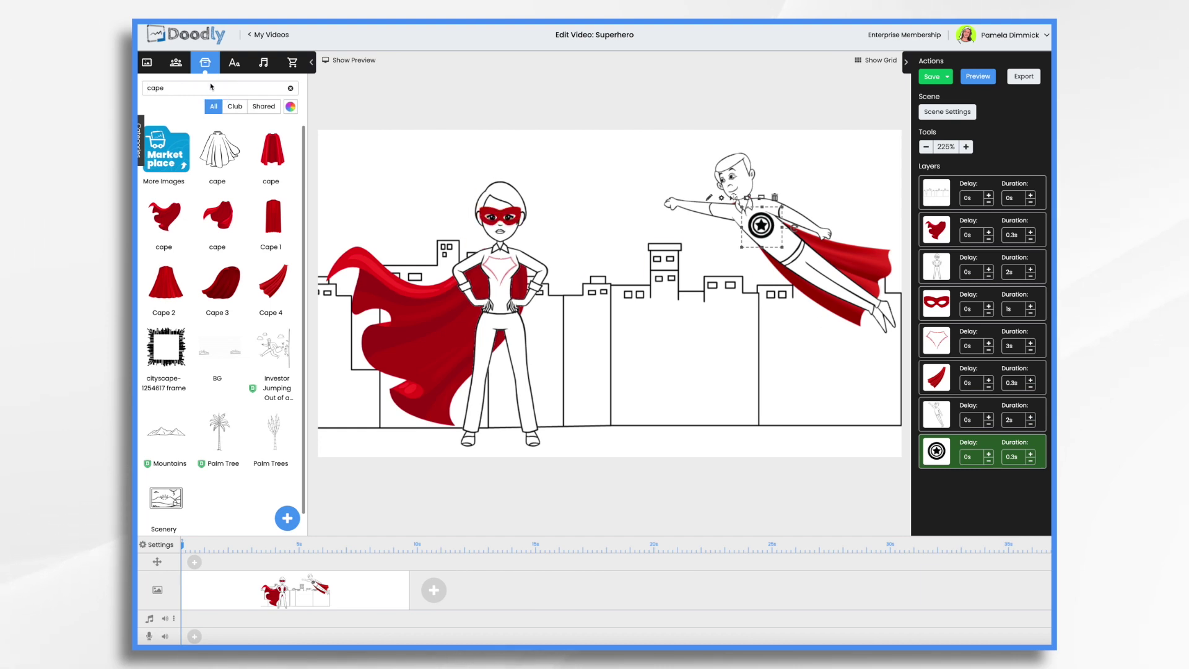
Upload 17.svg as a prop titled 'mask', then shrink it onto the flying hero's face.
{"action": "type", "text": "mask"}
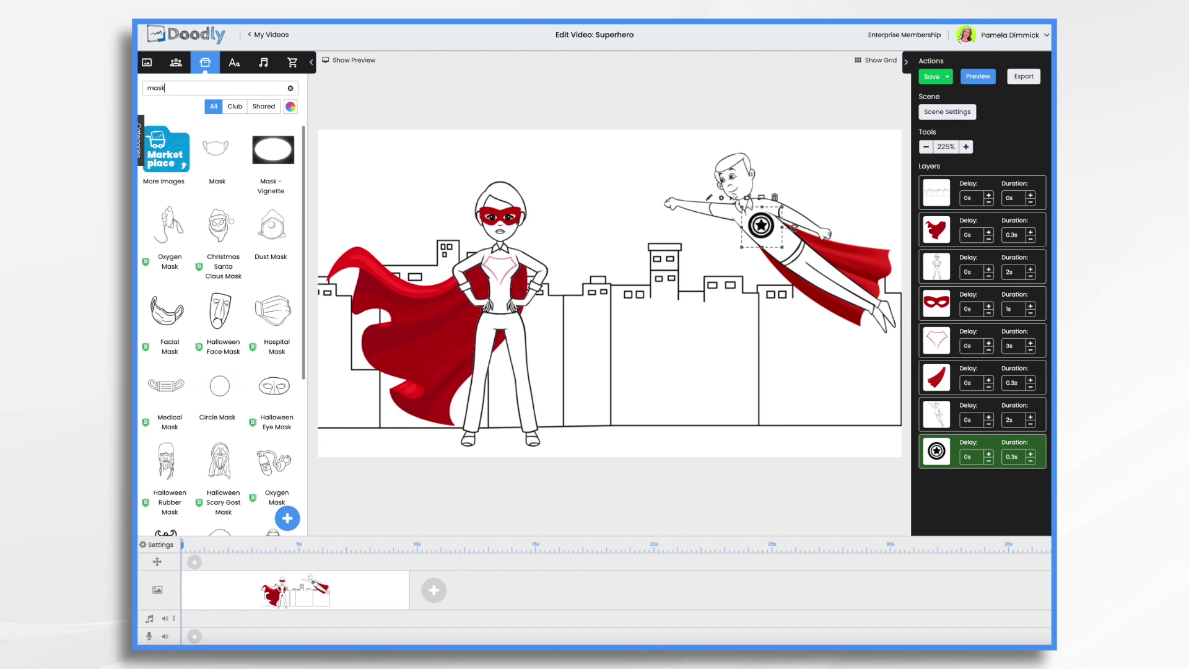
{"action": "left_click", "coordinate": [290, 89]}
{"action": "left_click", "coordinate": [287, 517]}
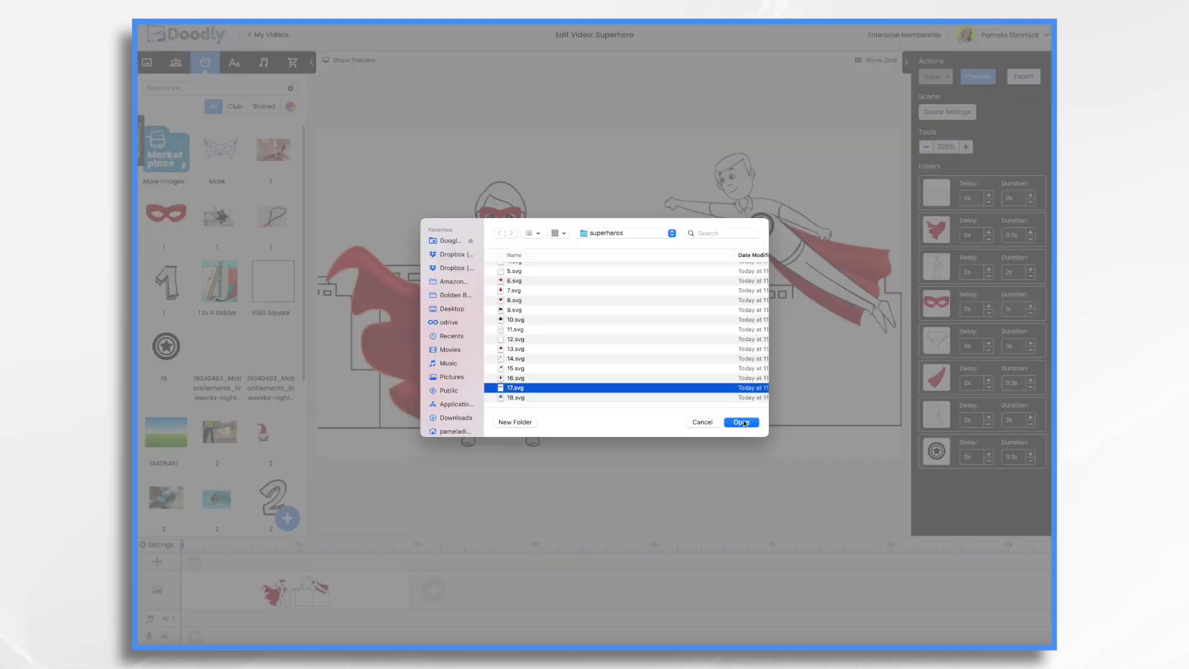
{"action": "left_click", "coordinate": [742, 423]}
{"action": "key", "text": "BackSpace"}
{"action": "type", "text": "mask"}
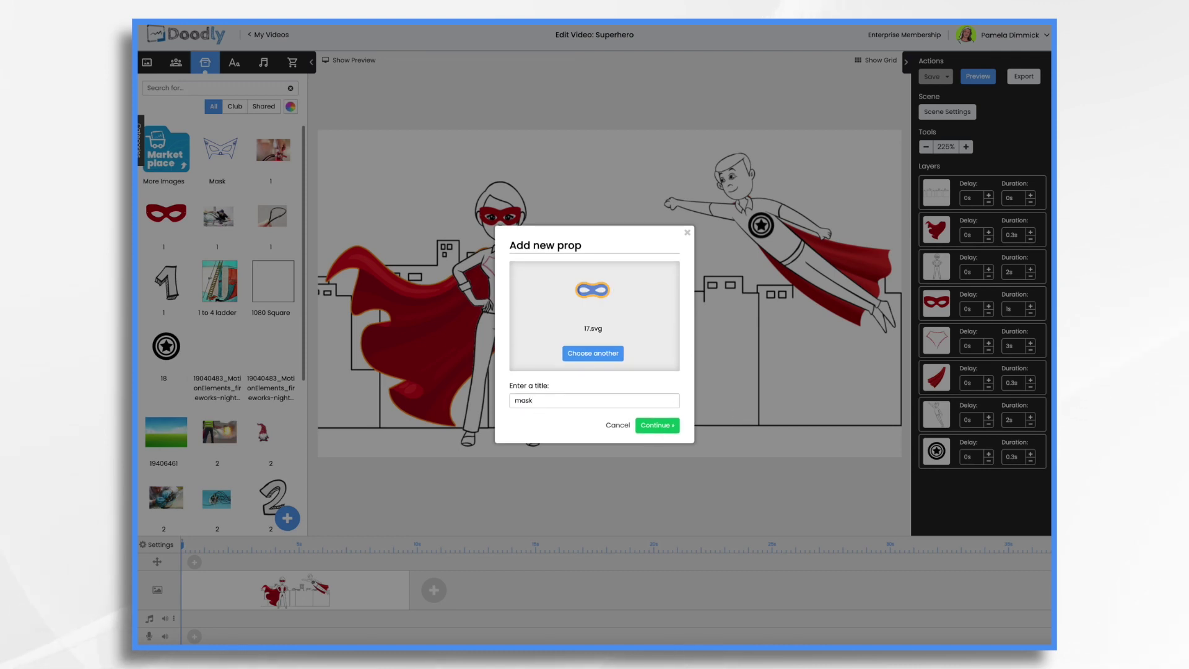
{"action": "left_click", "coordinate": [658, 424]}
{"action": "left_click_drag", "start_coordinate": [828, 292], "coordinate": [729, 179]}
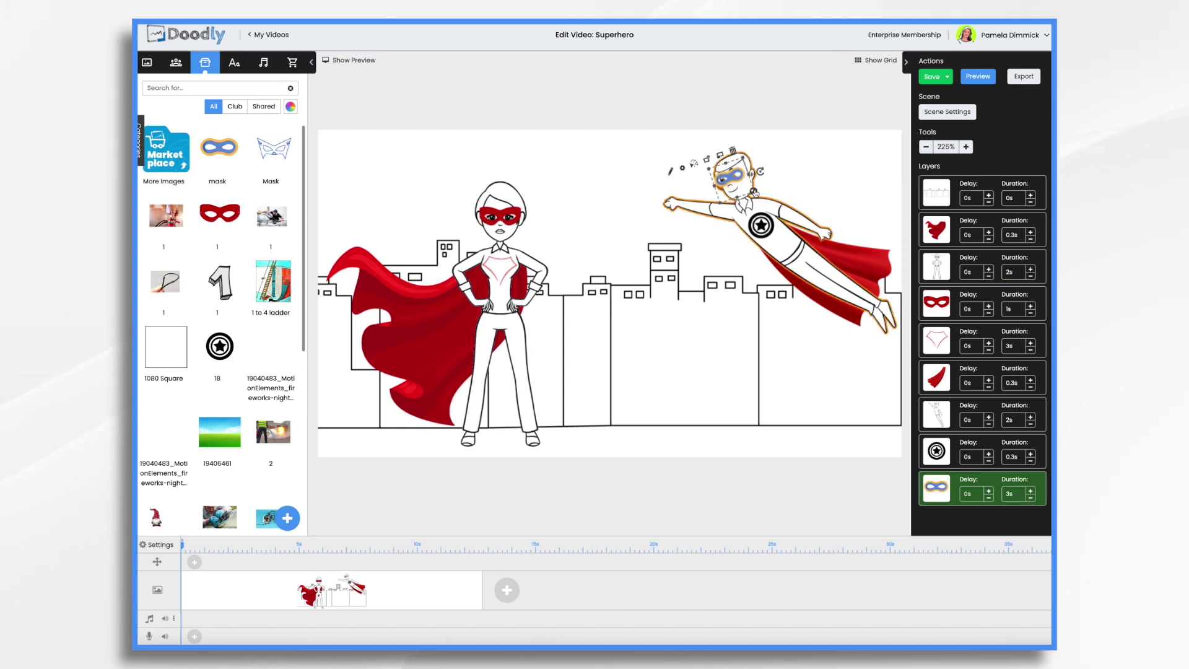
Recolor the mask's orange outer rim dark red on page 17, then scroll to page 18's shield.
{"action": "left_click", "coordinate": [719, 183]}
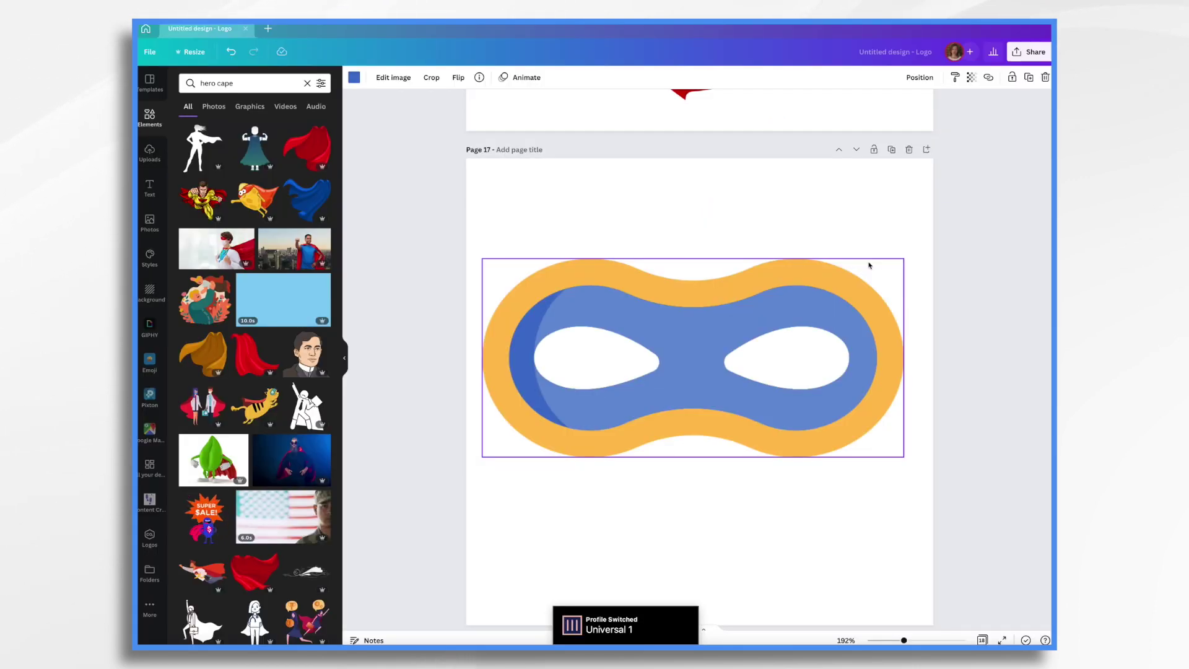
{"action": "left_click", "coordinate": [678, 343]}
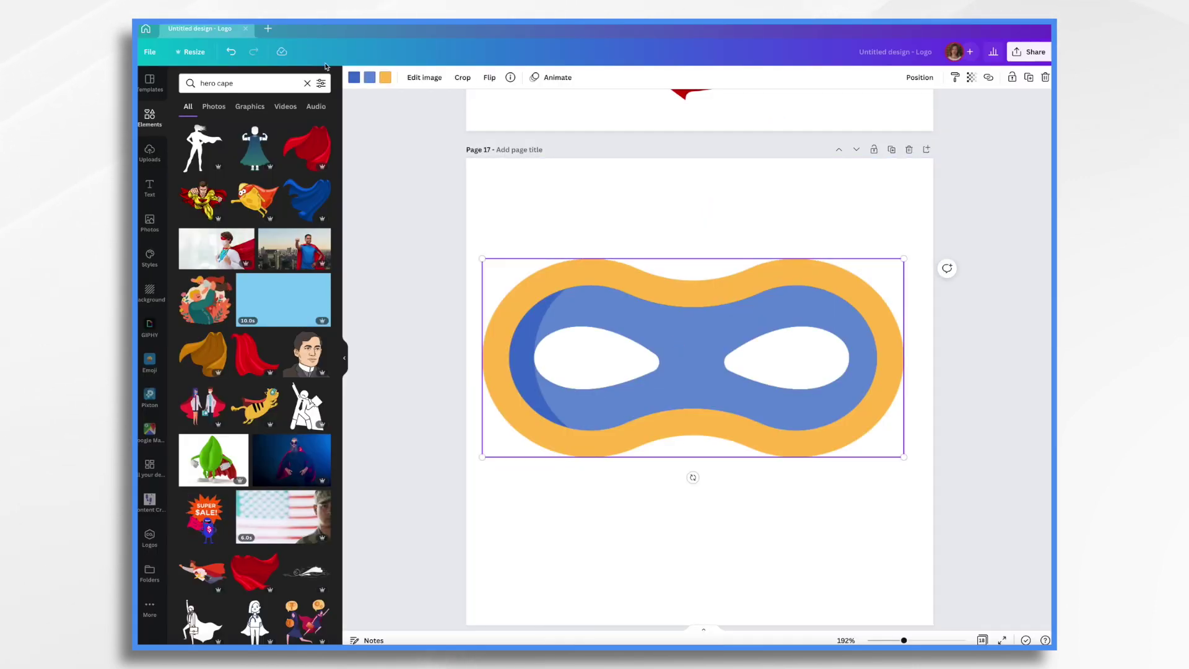
{"action": "left_click", "coordinate": [357, 80]}
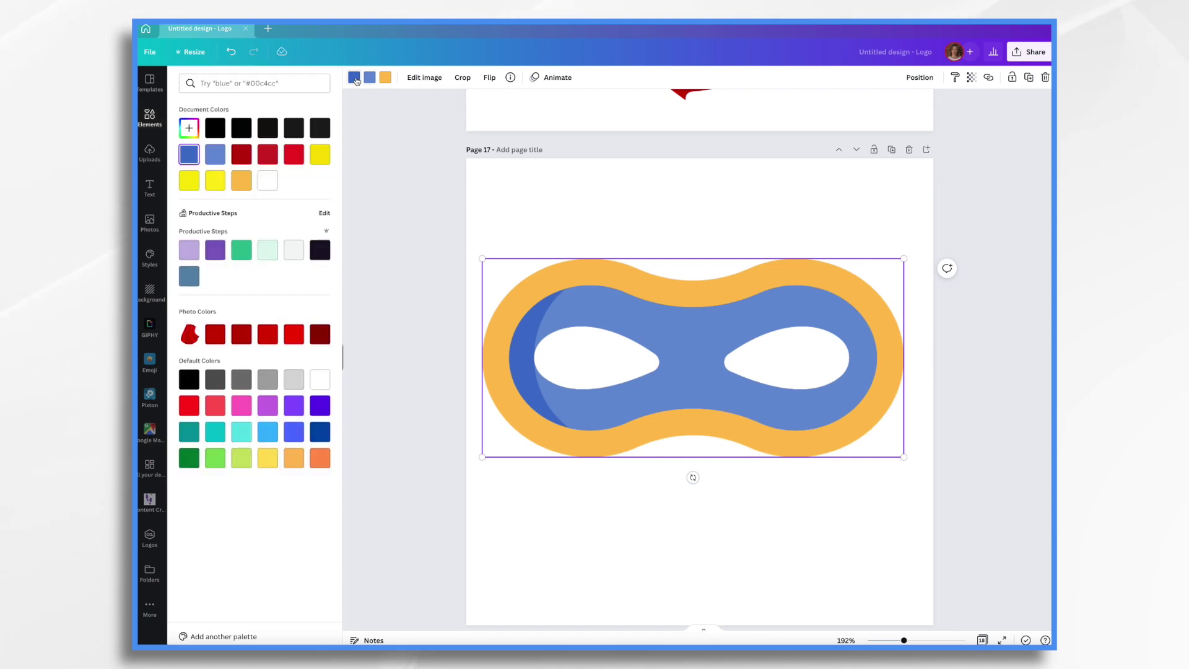
{"action": "left_click", "coordinate": [385, 78]}
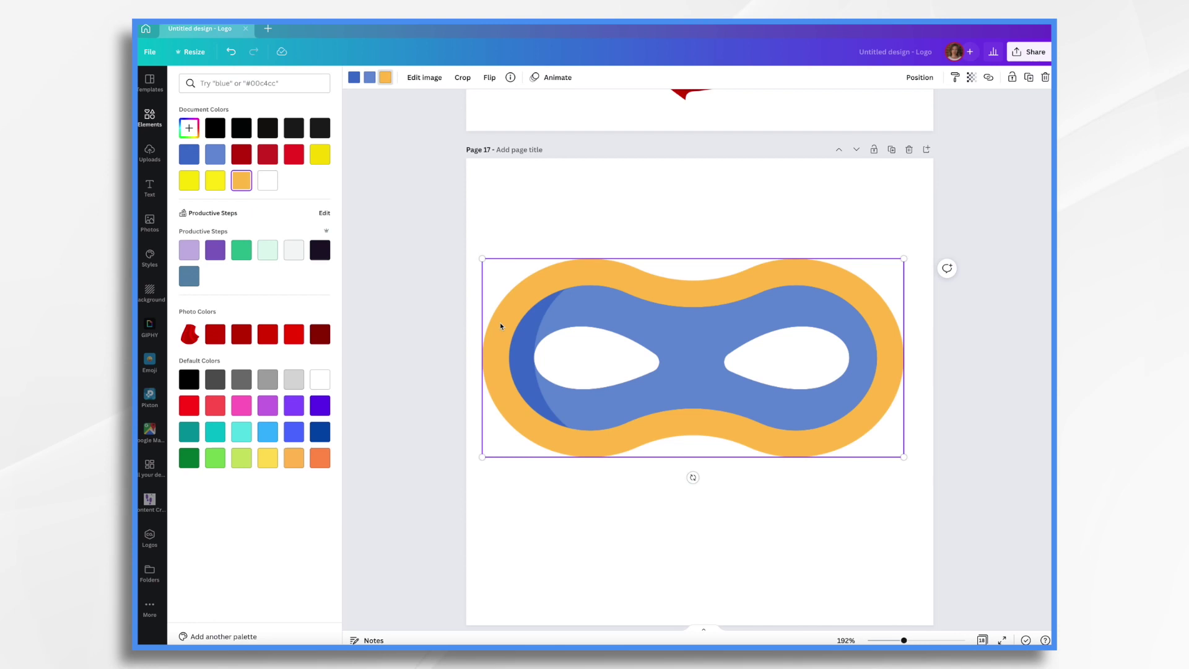
{"action": "left_click", "coordinate": [242, 155]}
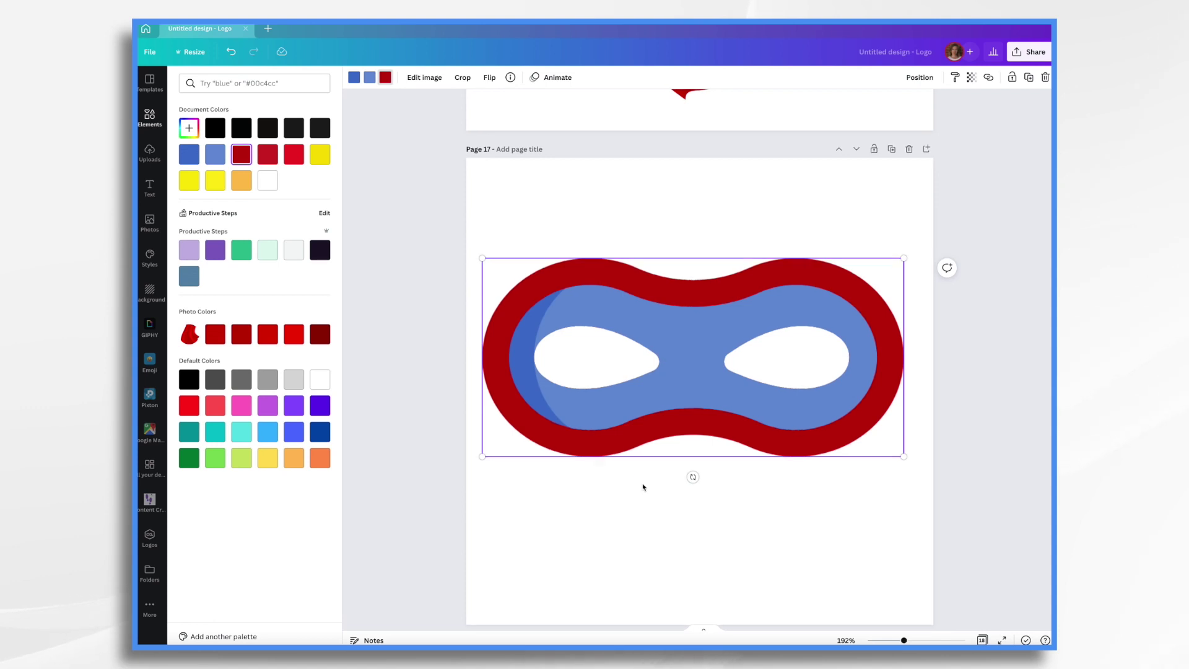
{"action": "scroll", "coordinate": [643, 487], "scroll_direction": "down", "scroll_amount": 6}
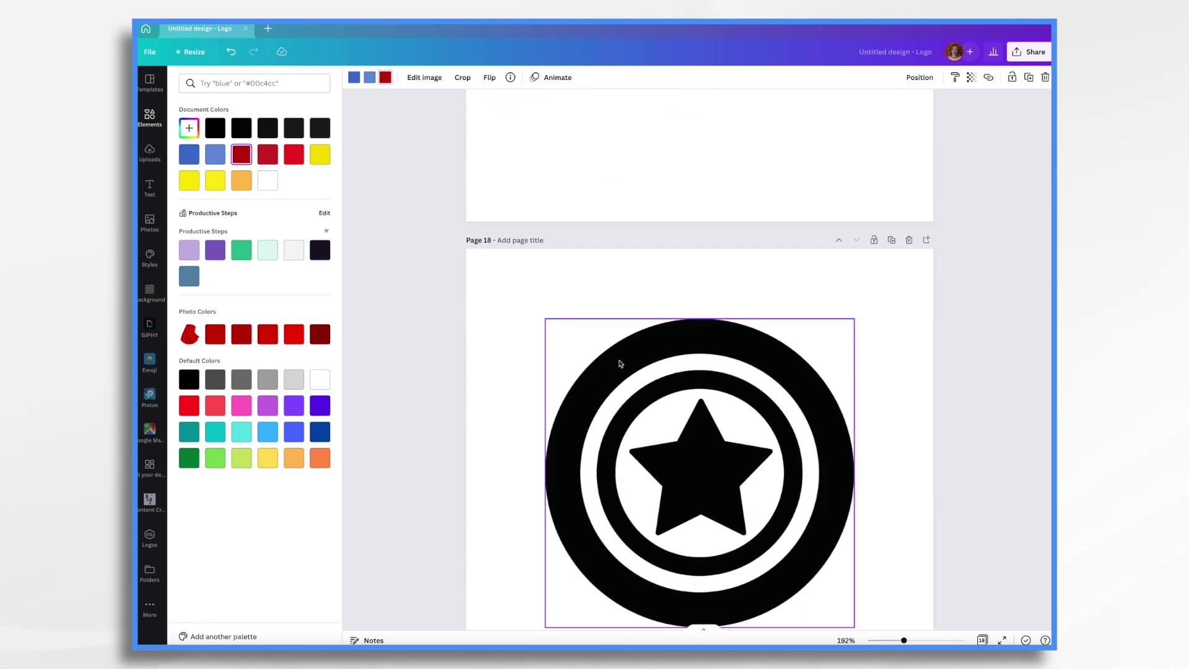
Recolor page 18's black star-and-rings shield to the mask's light blue from Document Colors.
{"action": "left_click", "coordinate": [620, 364]}
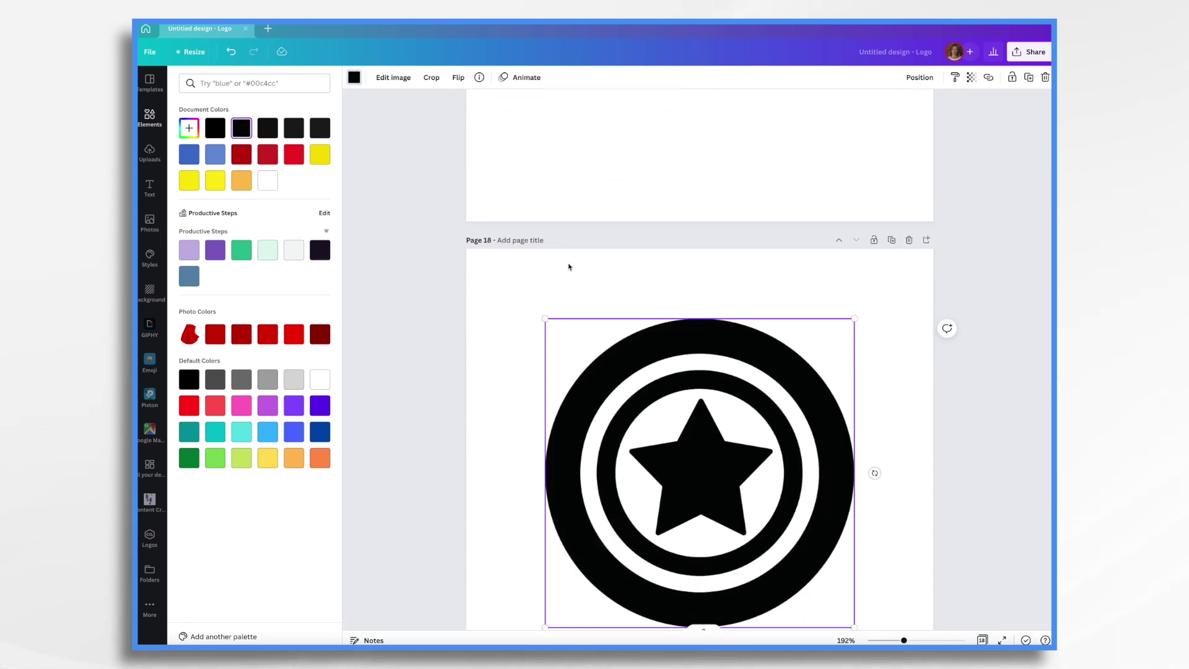
{"action": "scroll", "coordinate": [570, 267], "scroll_direction": "up", "scroll_amount": 6}
{"action": "scroll", "coordinate": [573, 267], "scroll_direction": "down", "scroll_amount": 5}
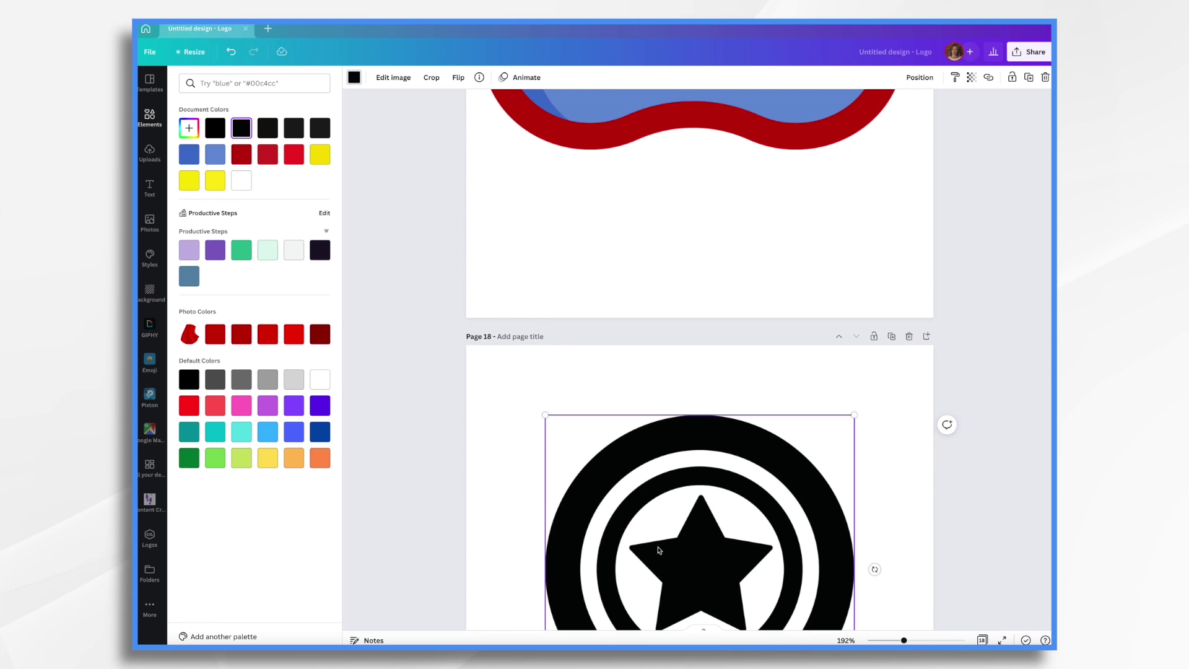
{"action": "left_click", "coordinate": [216, 159]}
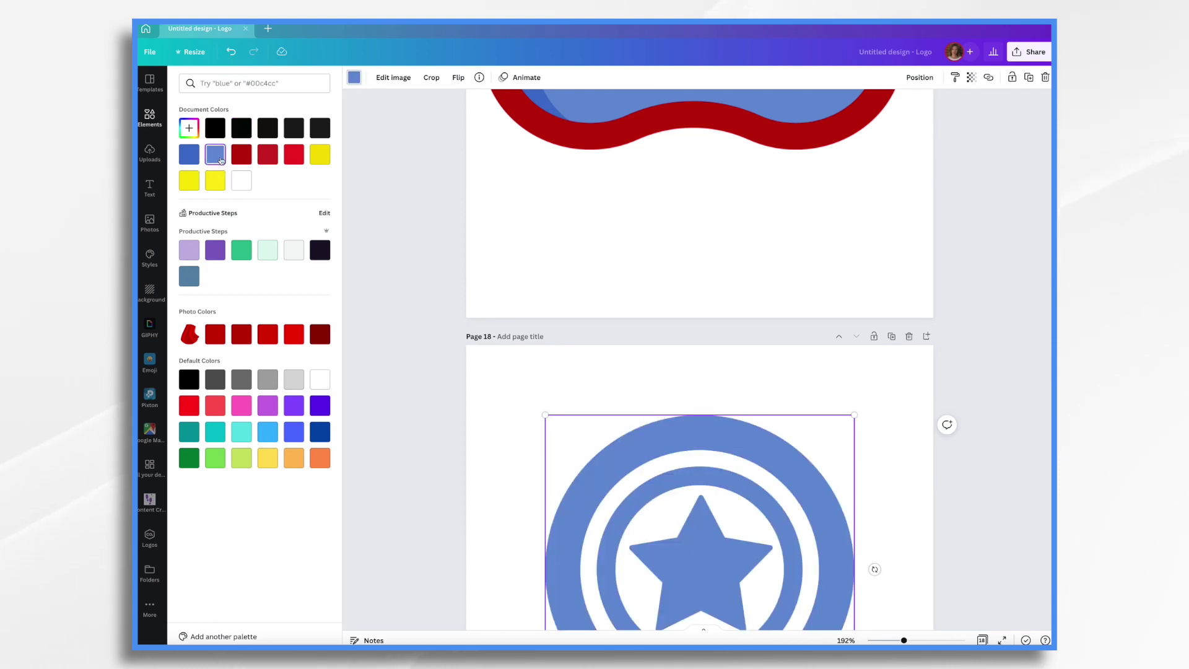
{"action": "scroll", "coordinate": [765, 479], "scroll_direction": "down", "scroll_amount": 2}
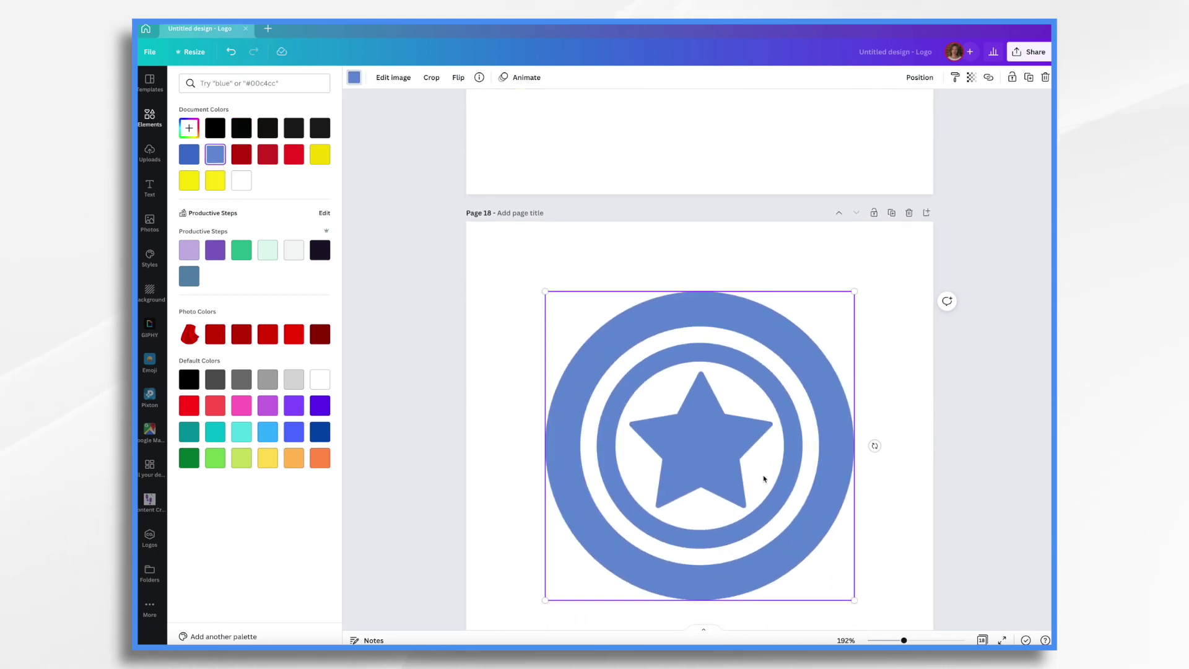
{"action": "scroll", "coordinate": [764, 478], "scroll_direction": "up", "scroll_amount": 4}
{"action": "scroll", "coordinate": [764, 479], "scroll_direction": "down", "scroll_amount": 3}
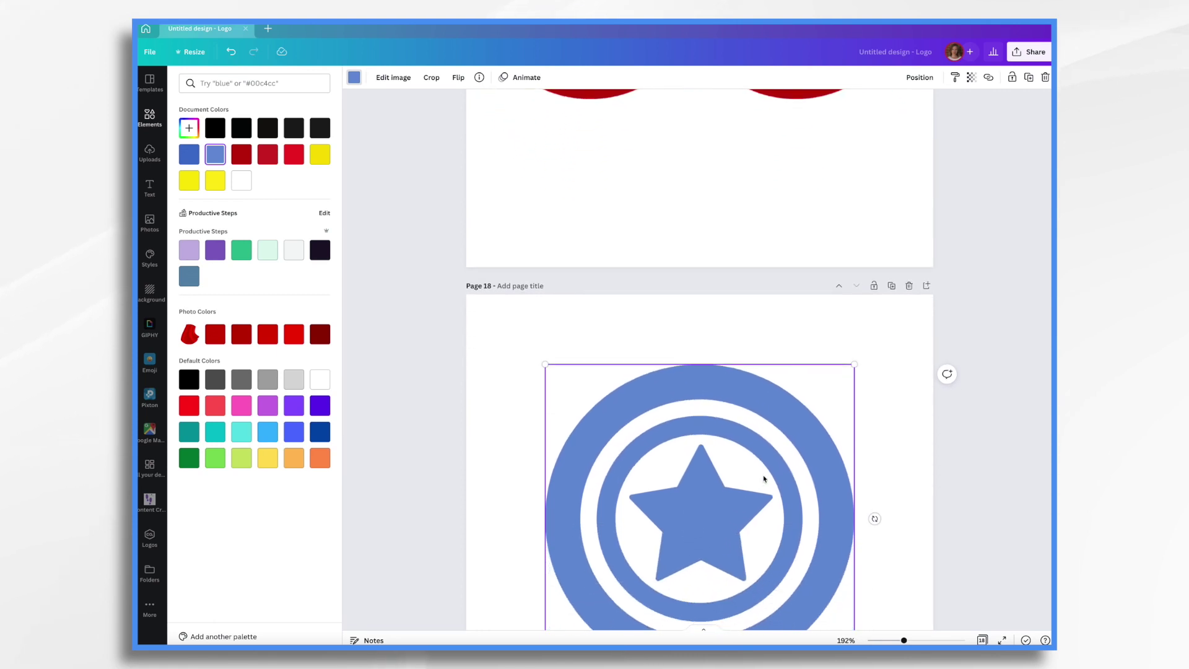
{"action": "scroll", "coordinate": [764, 479], "scroll_direction": "up", "scroll_amount": 4}
{"action": "scroll", "coordinate": [765, 479], "scroll_direction": "down", "scroll_amount": 5}
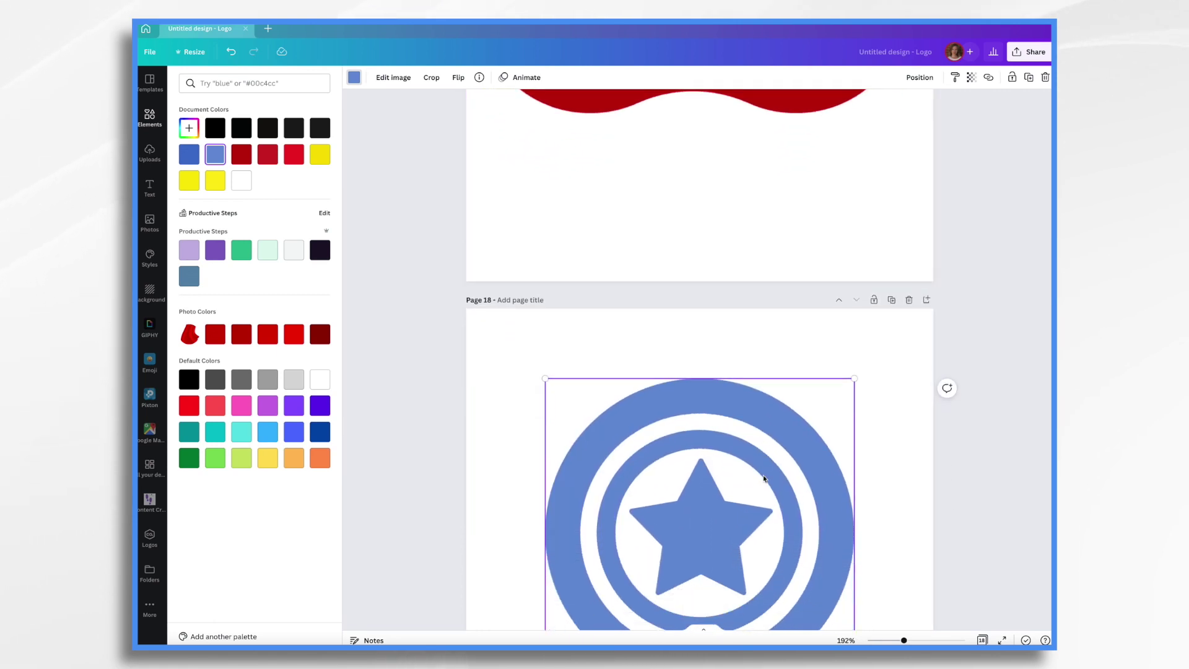
{"action": "scroll", "coordinate": [764, 479], "scroll_direction": "up", "scroll_amount": 7}
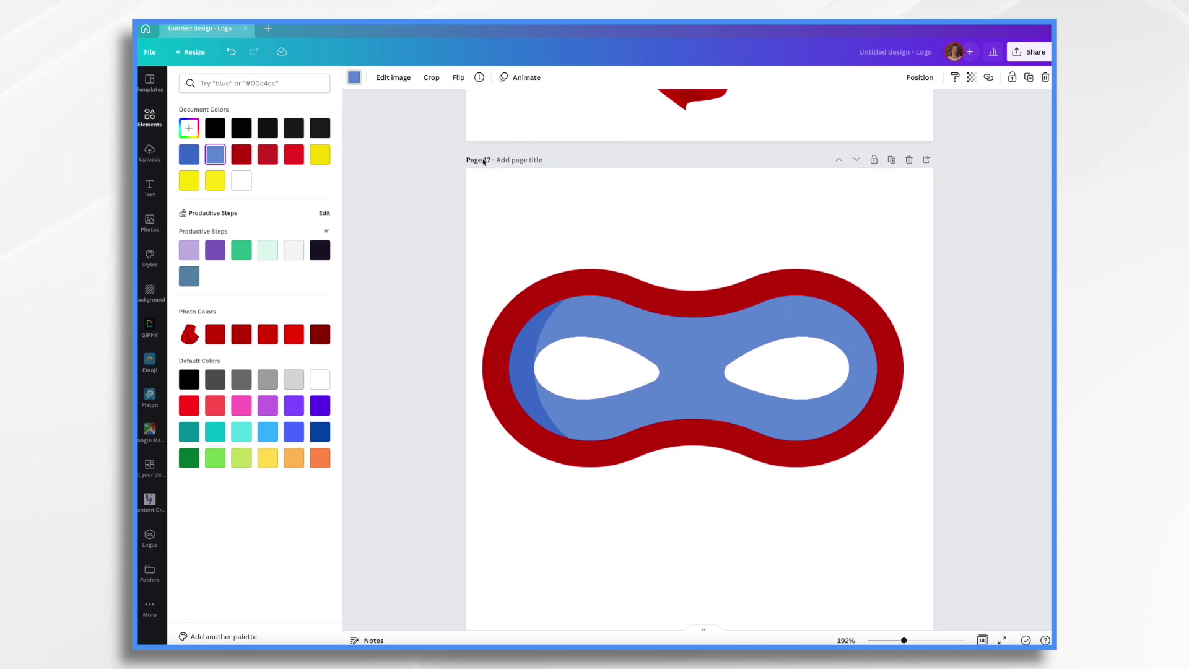
{"action": "scroll", "coordinate": [590, 344], "scroll_direction": "down", "scroll_amount": 4}
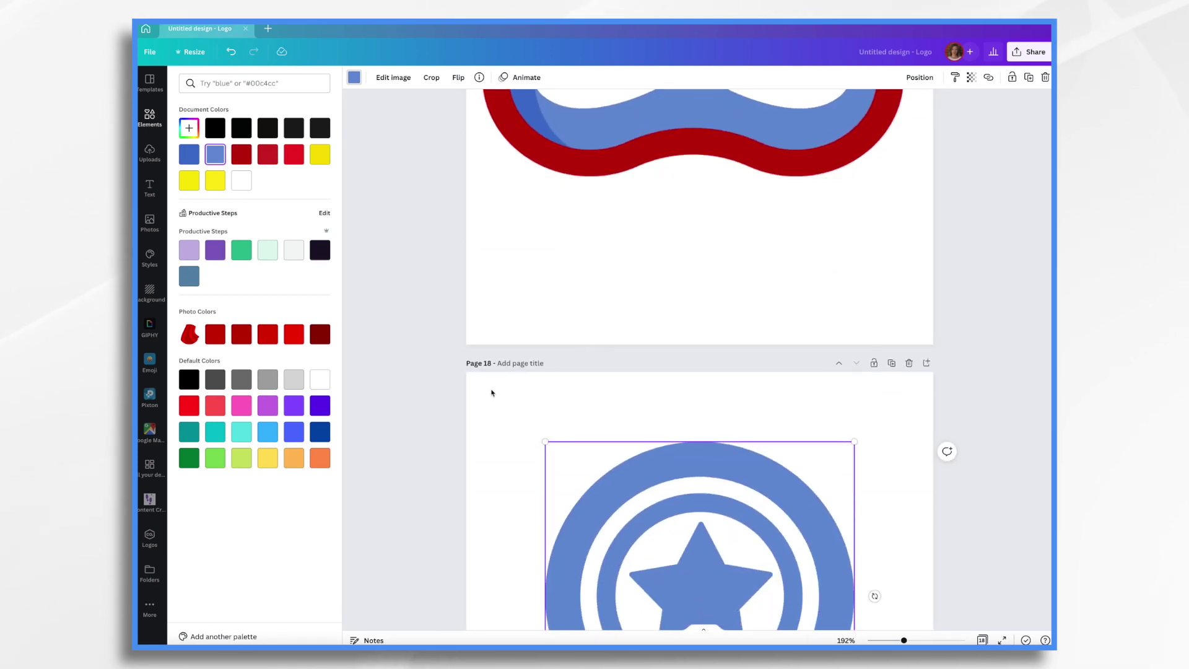
{"action": "scroll", "coordinate": [723, 395], "scroll_direction": "up", "scroll_amount": 2}
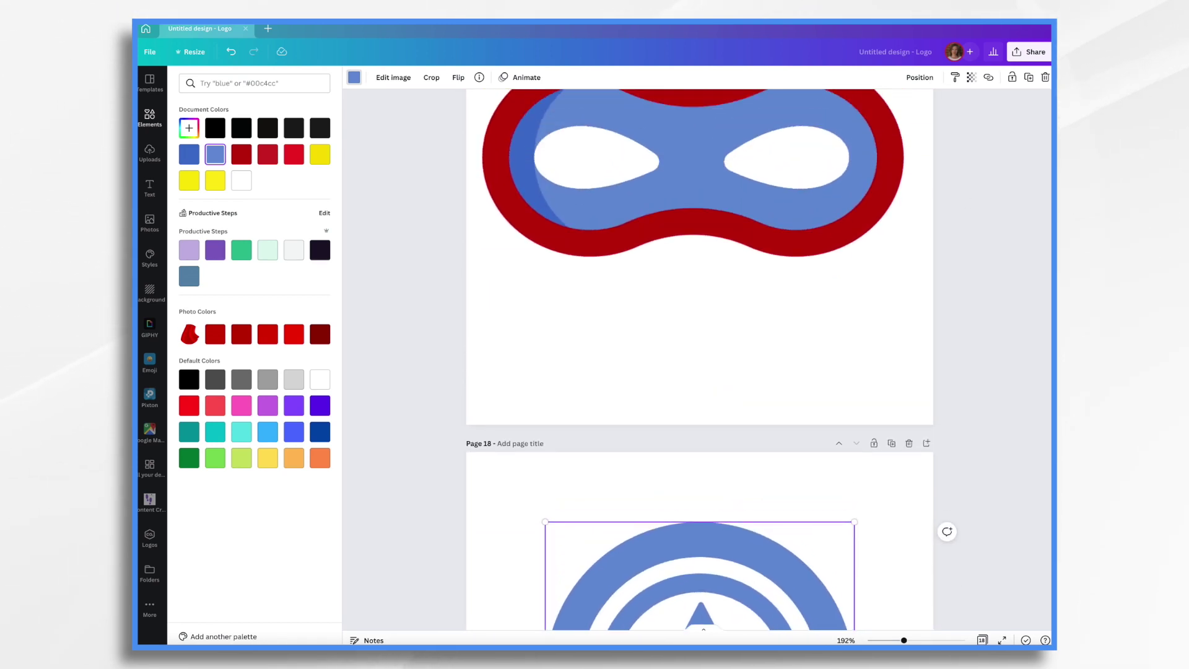
Download only pages 17 and 18 as transparent-background PNGs, naming the file mask.zip.
{"action": "left_click", "coordinate": [1027, 55]}
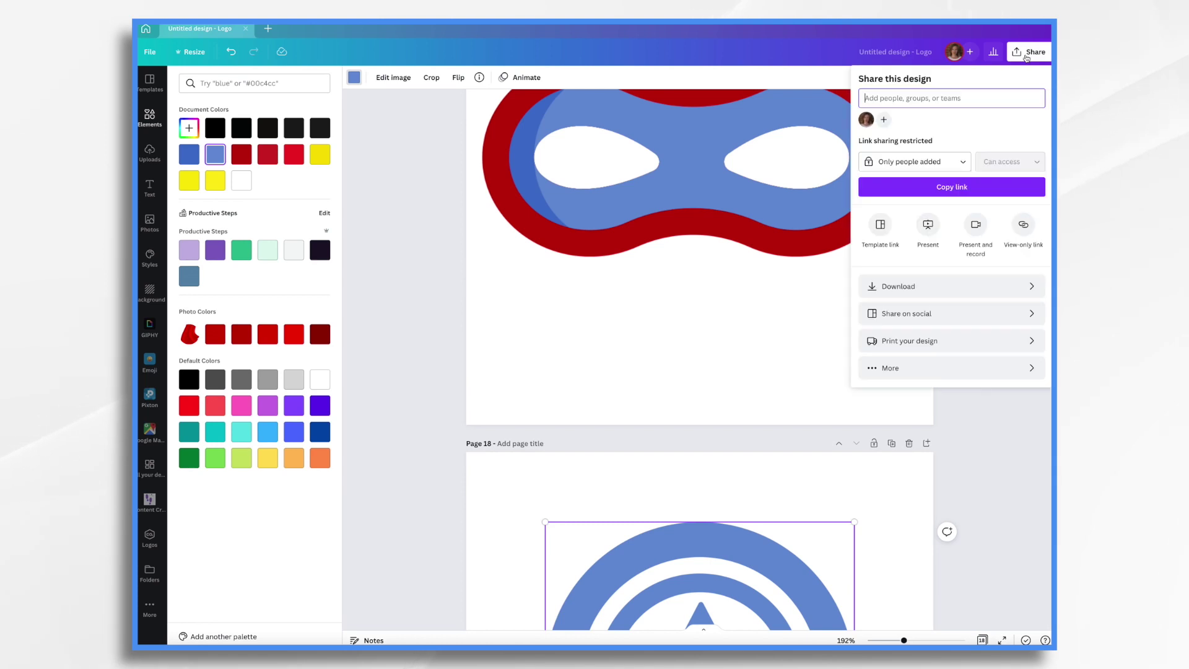
{"action": "left_click", "coordinate": [1025, 286]}
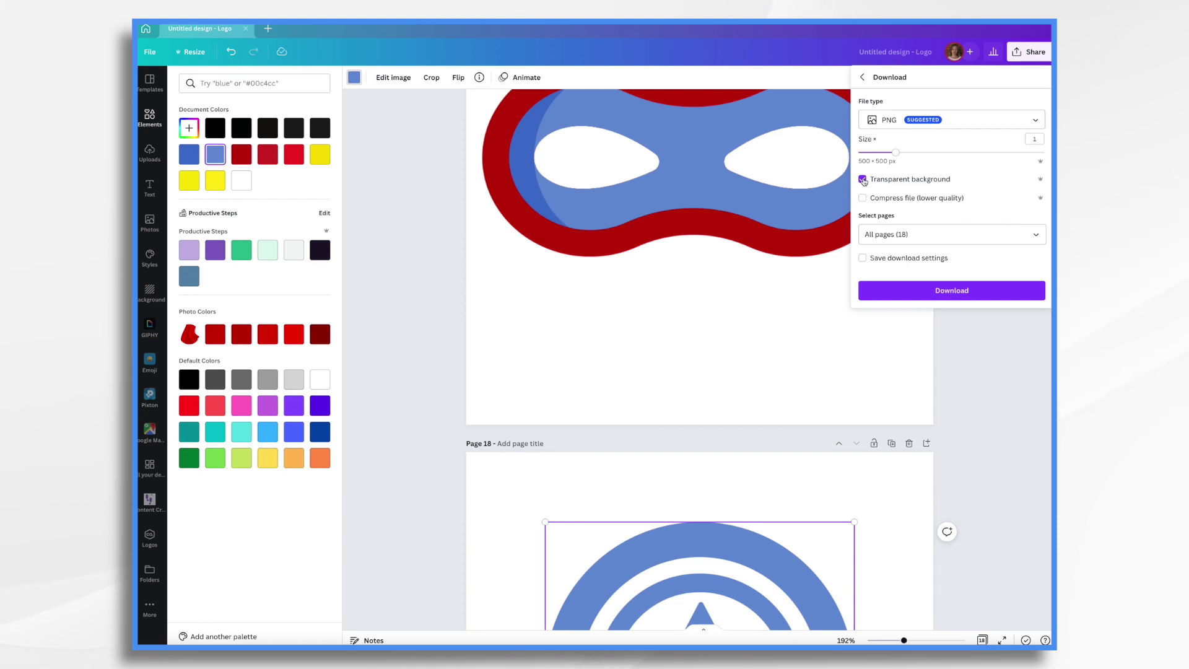
{"action": "left_click", "coordinate": [1036, 240]}
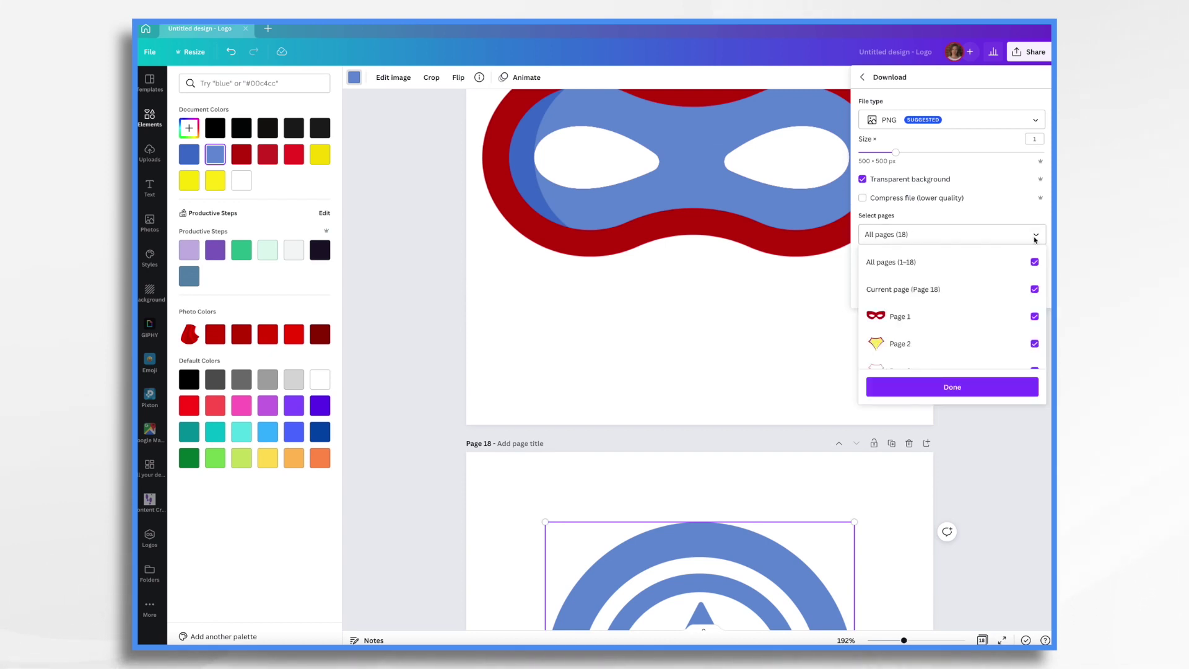
{"action": "left_click", "coordinate": [1034, 263]}
{"action": "scroll", "coordinate": [1014, 332], "scroll_direction": "down", "scroll_amount": 10}
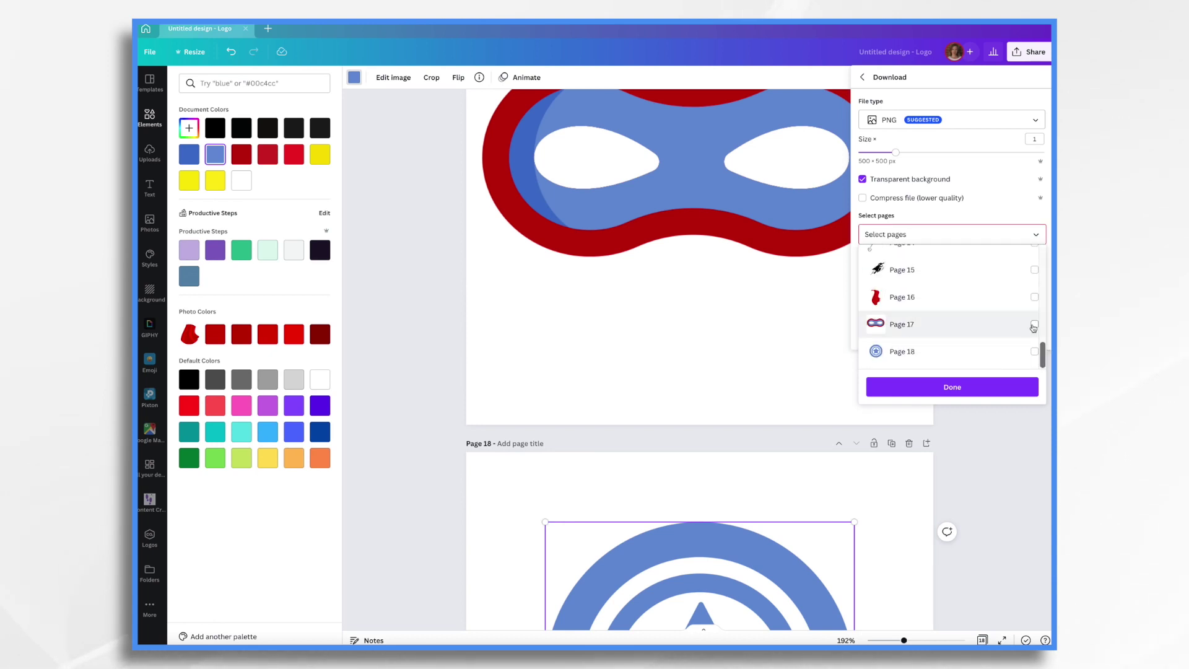
{"action": "left_click", "coordinate": [1035, 324]}
{"action": "left_click", "coordinate": [1034, 351]}
{"action": "left_click", "coordinate": [965, 389]}
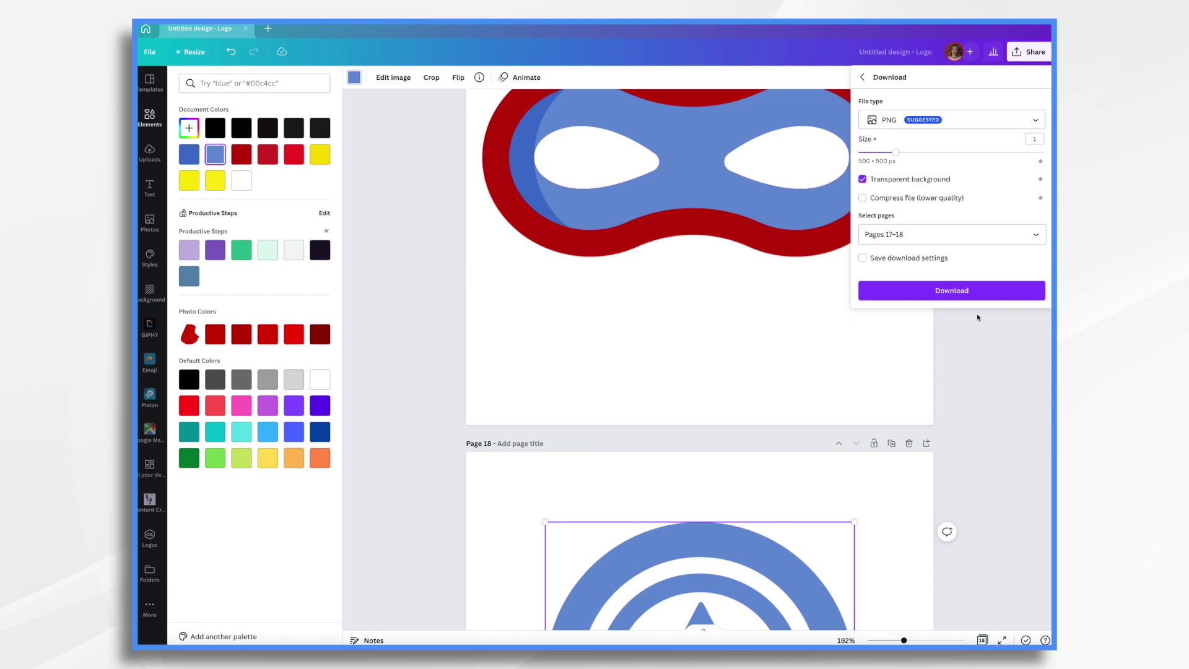
{"action": "left_click", "coordinate": [962, 293]}
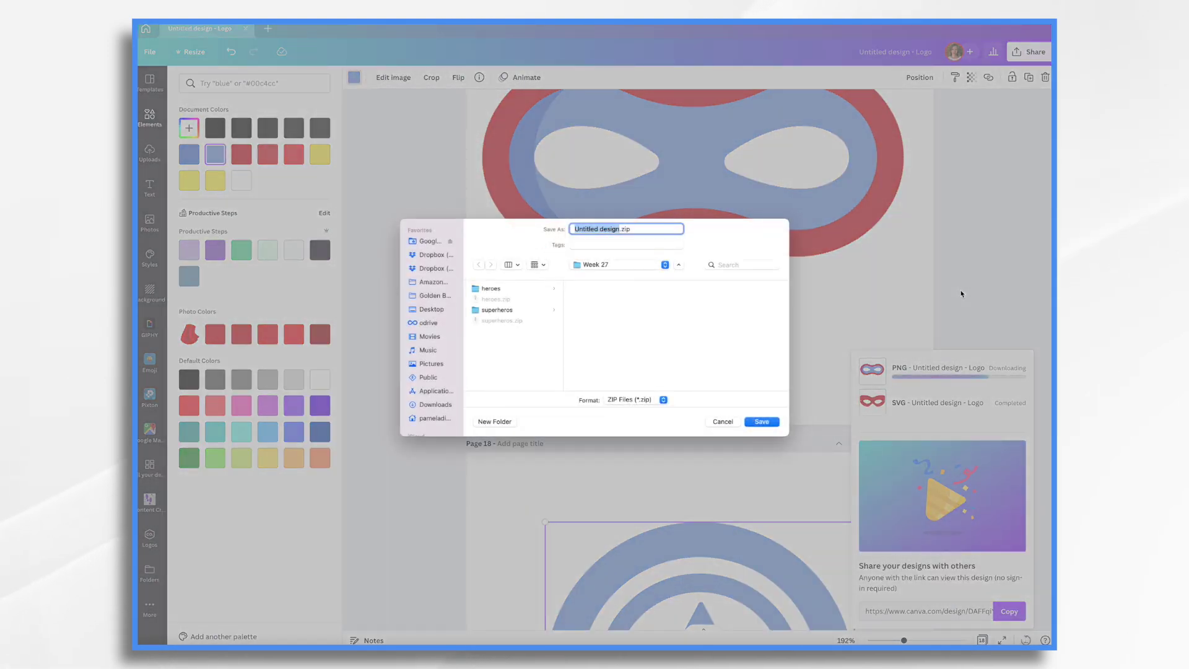
{"action": "type", "text": "mask"}
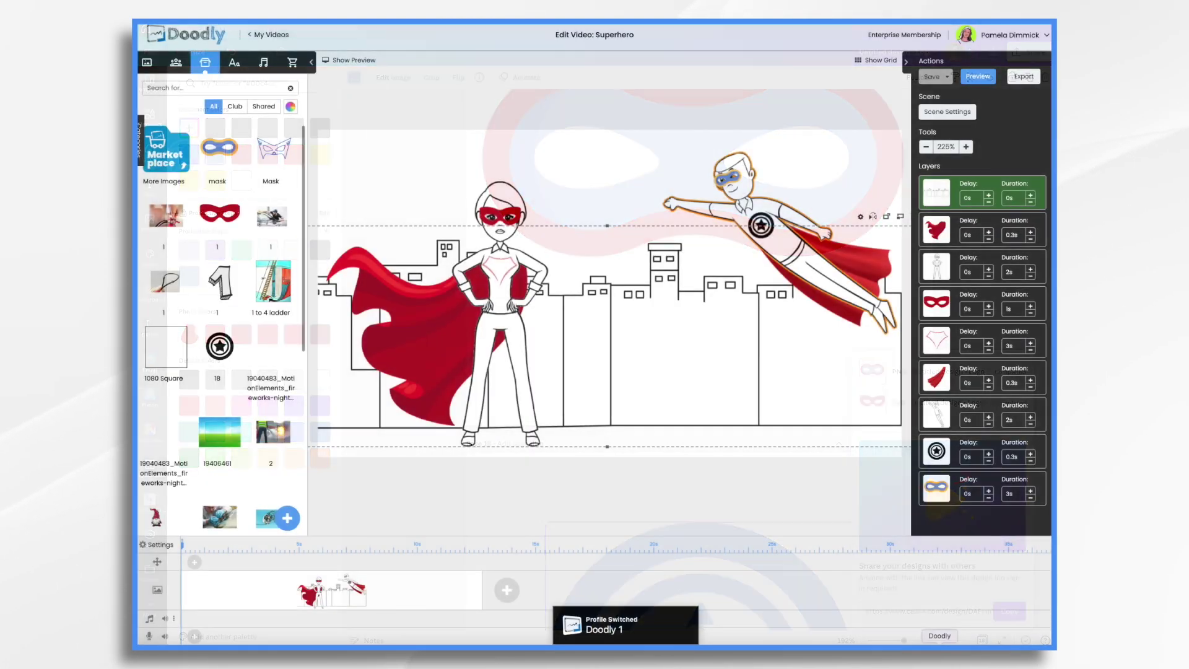
Import mask.png and superhero badge.png as new props in Doodly.
{"action": "left_click", "coordinate": [287, 522]}
{"action": "left_click", "coordinate": [595, 329]}
{"action": "left_click", "coordinate": [398, 167], "text": "shift"}
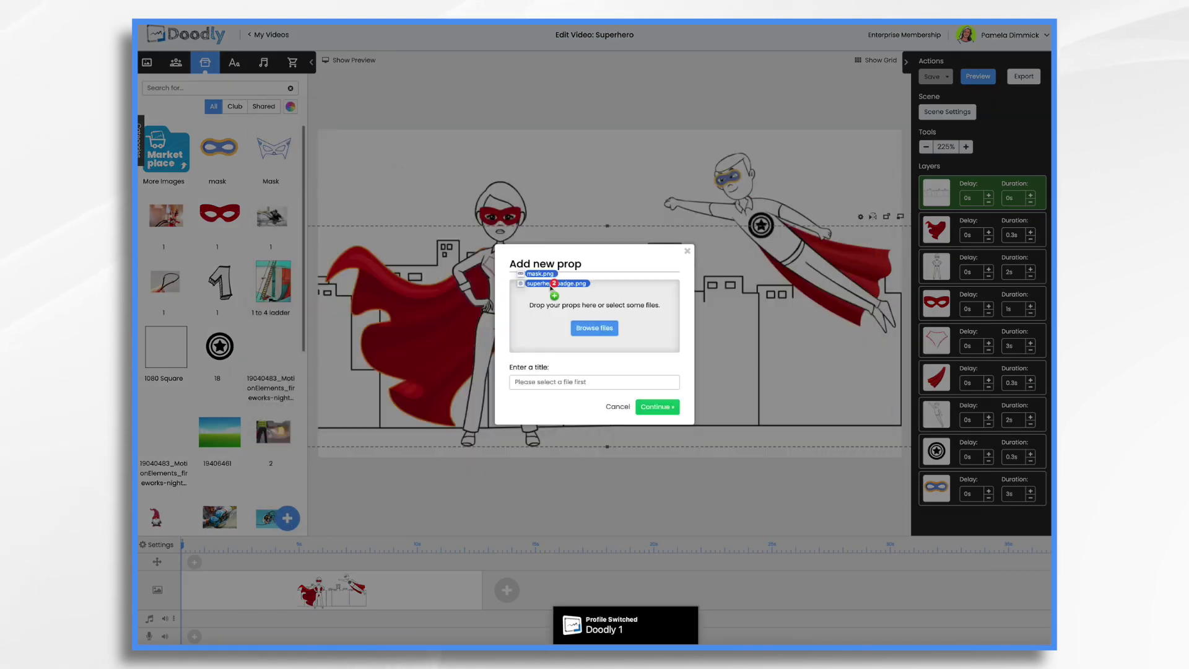
{"action": "left_click_drag", "start_coordinate": [552, 286], "coordinate": [553, 291]}
{"action": "left_click", "coordinate": [654, 432]}
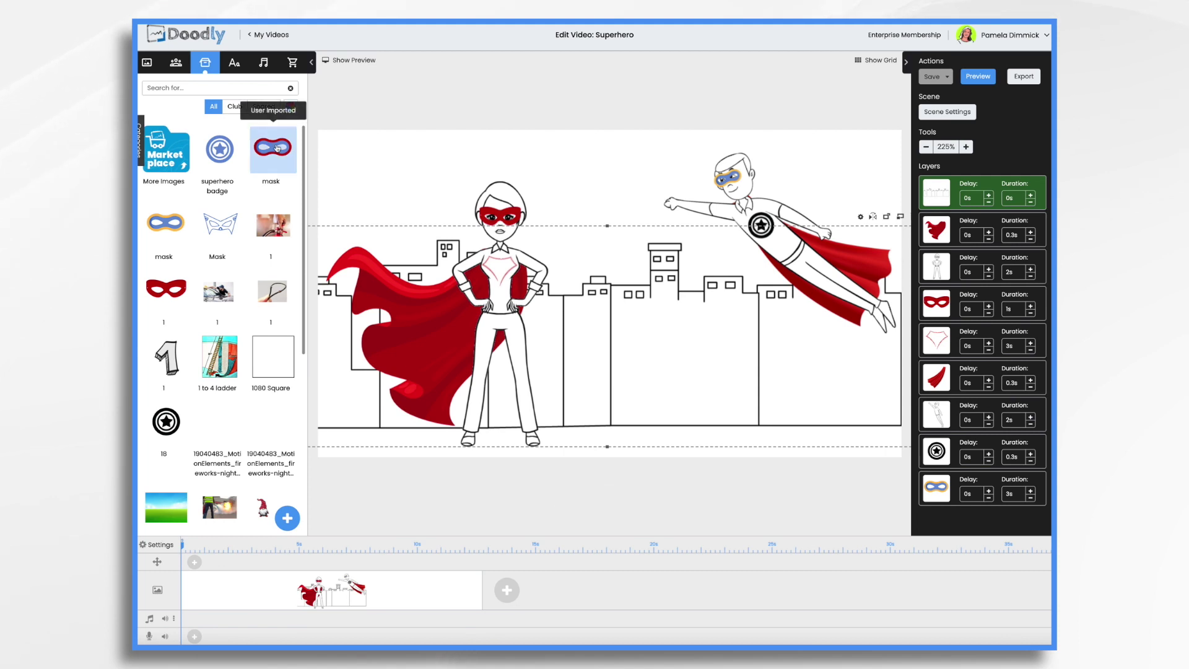
Replace the flying hero's old mask and black badge with the new blue-and-red versions.
{"action": "left_click_drag", "start_coordinate": [277, 148], "coordinate": [728, 183]}
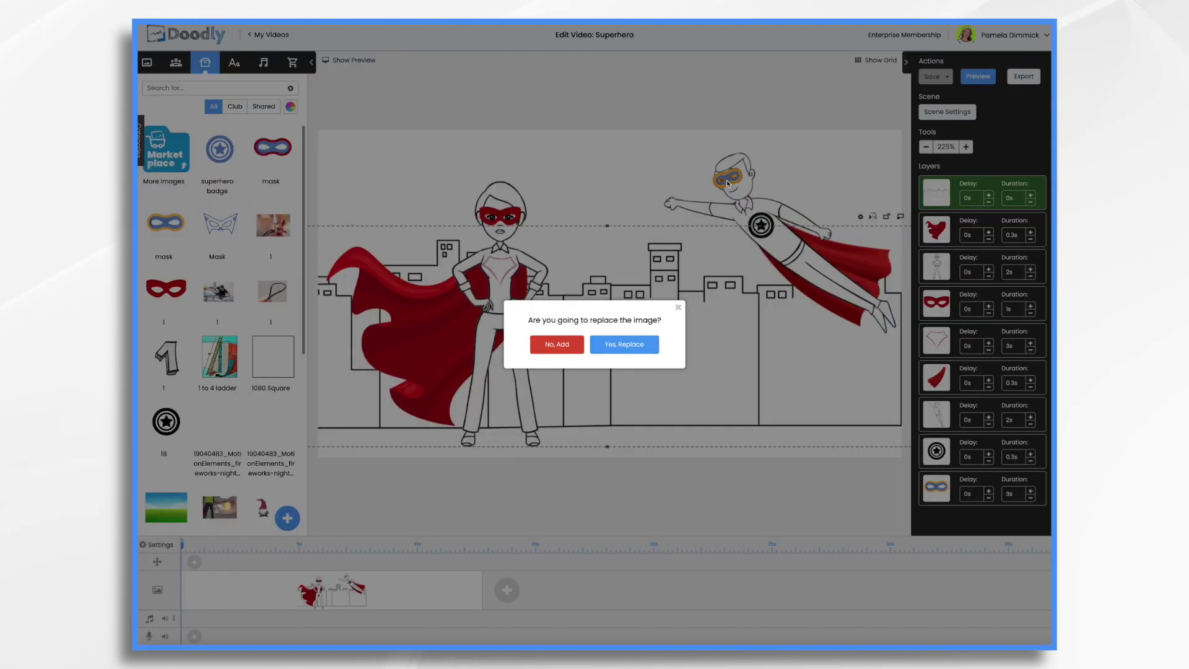
{"action": "left_click", "coordinate": [626, 346]}
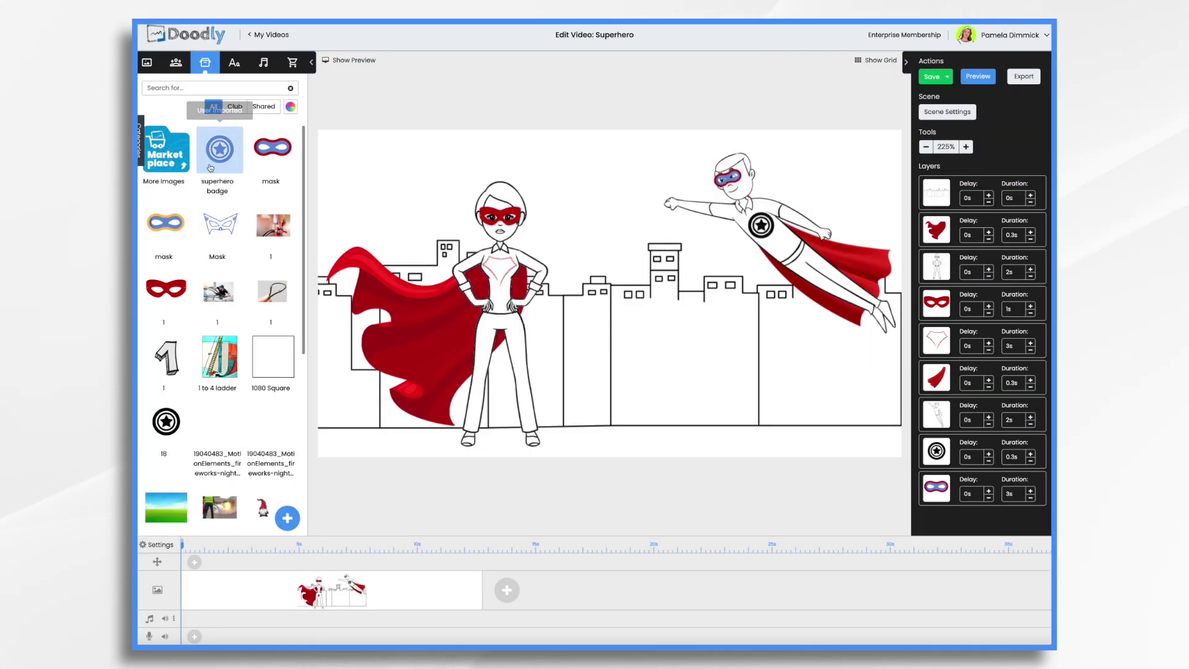
{"action": "left_click_drag", "start_coordinate": [216, 155], "coordinate": [761, 232]}
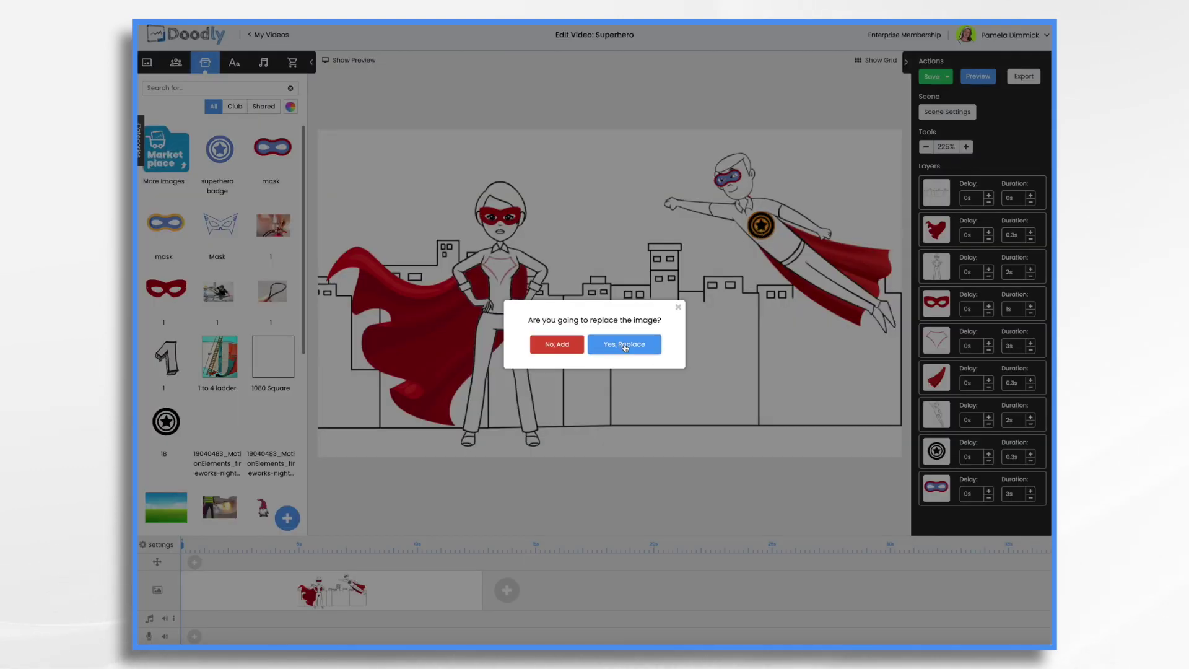
{"action": "left_click", "coordinate": [625, 344]}
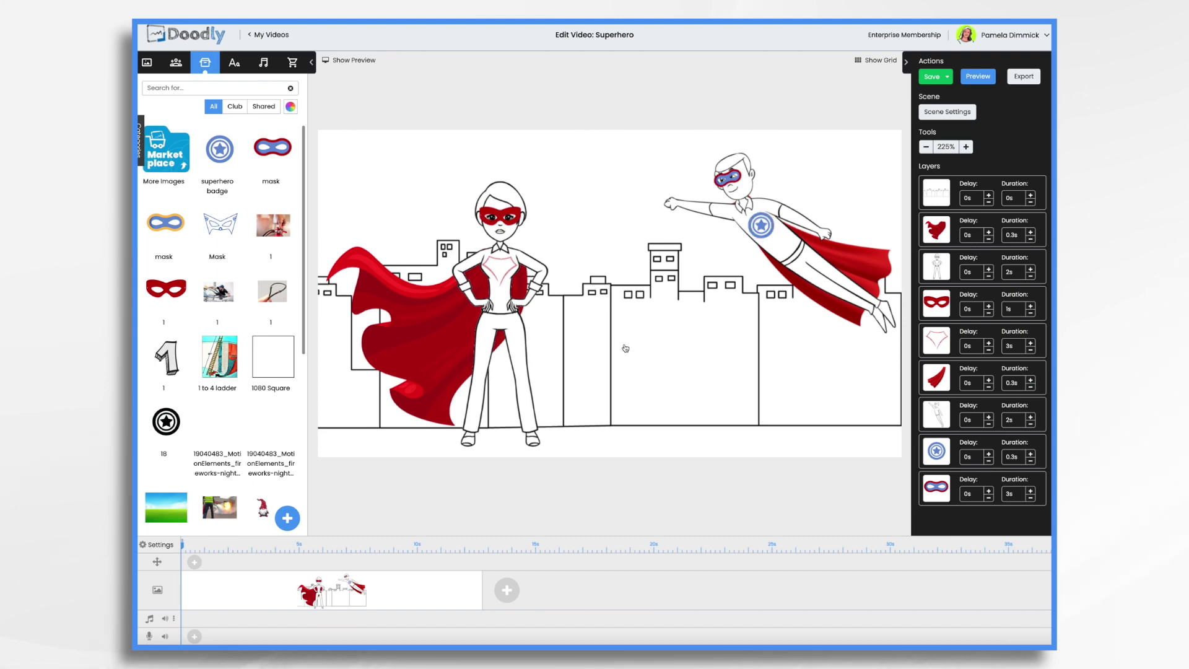
Apply the scene settings and play a preview of the Superhero scene.
{"action": "left_click", "coordinate": [947, 111]}
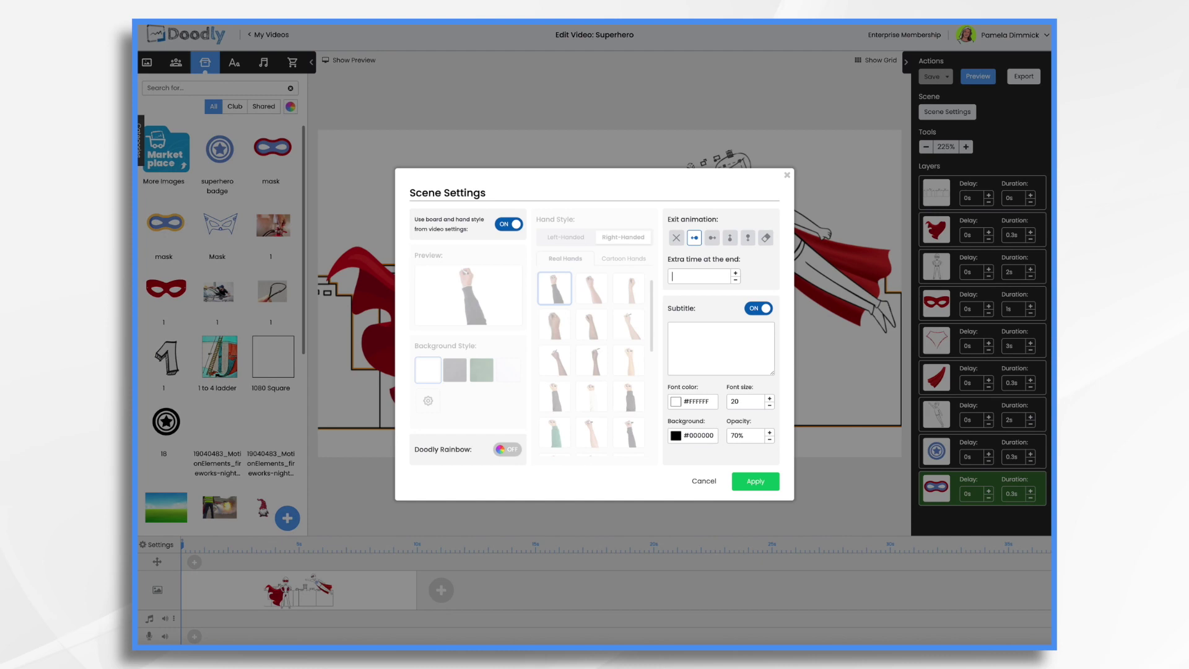
{"action": "left_click", "coordinate": [756, 482]}
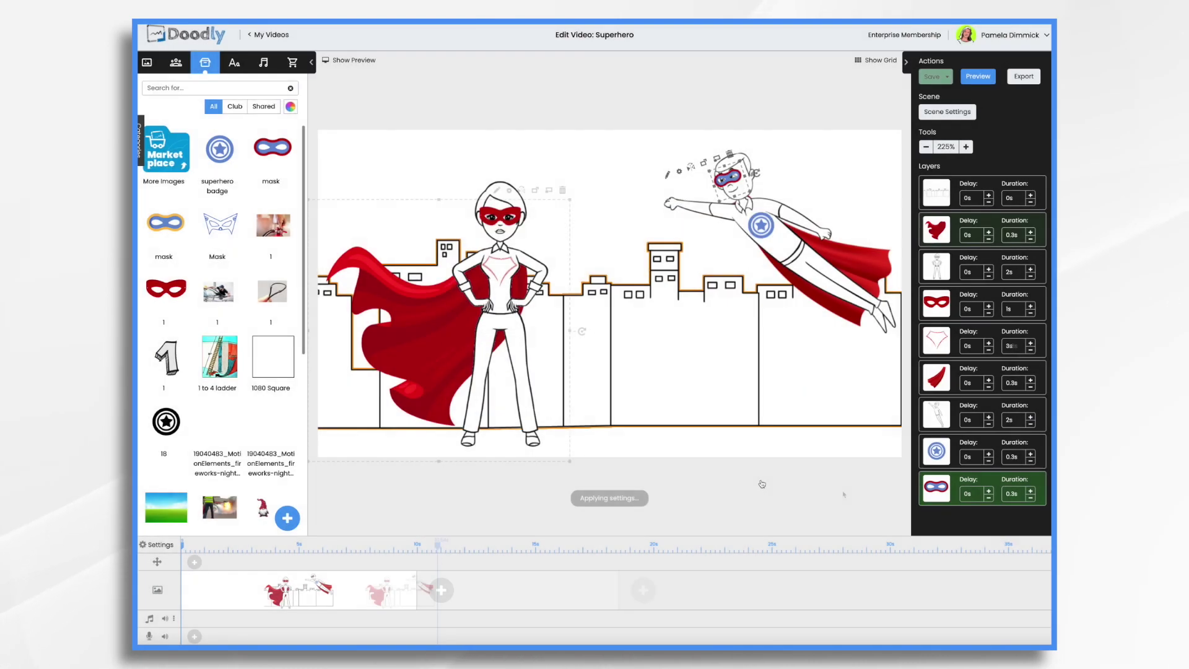
{"action": "left_click", "coordinate": [978, 78]}
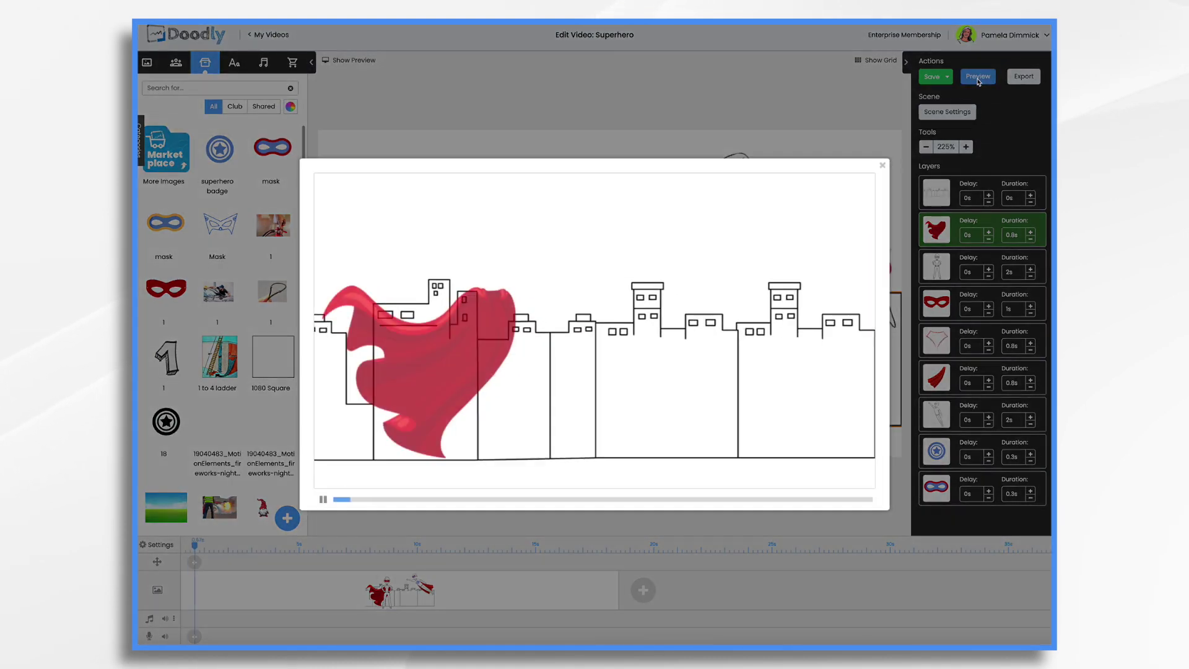